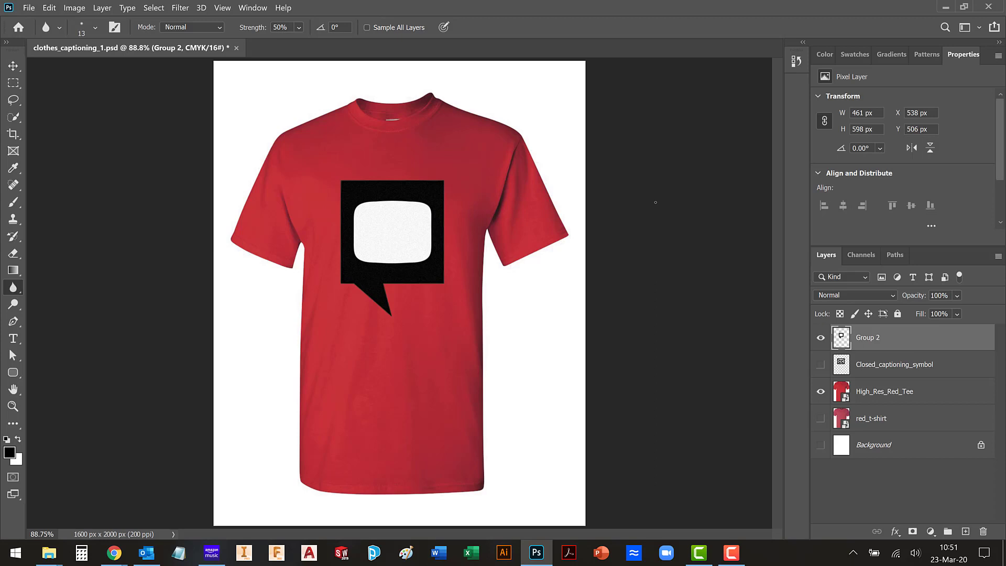
# Create a new 8 x 10 inch document at 200 pixels/inch in 16-bit CMYK Color with a white background.
pyautogui.hotkey('ctrl', 'n')
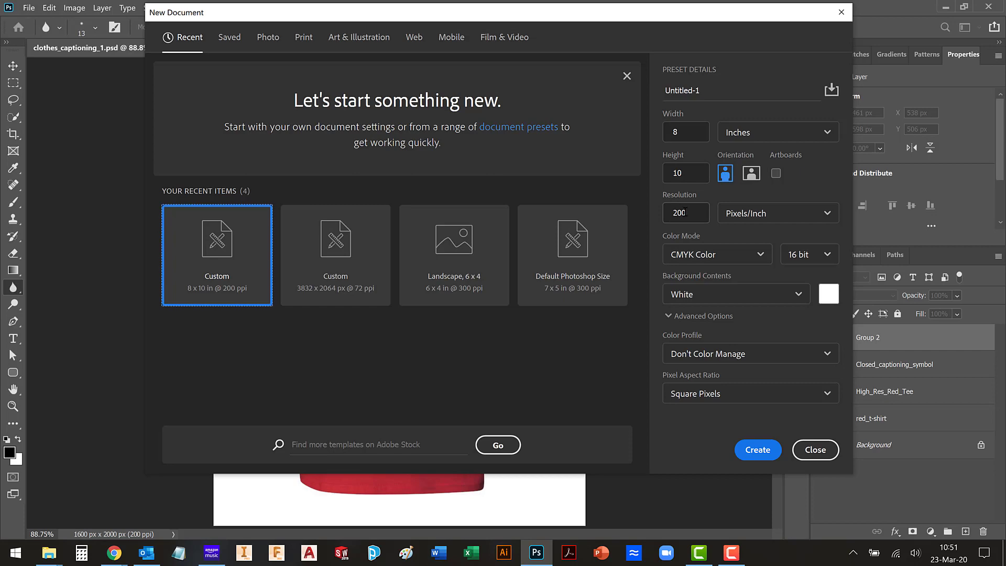
pyautogui.click(754, 448)
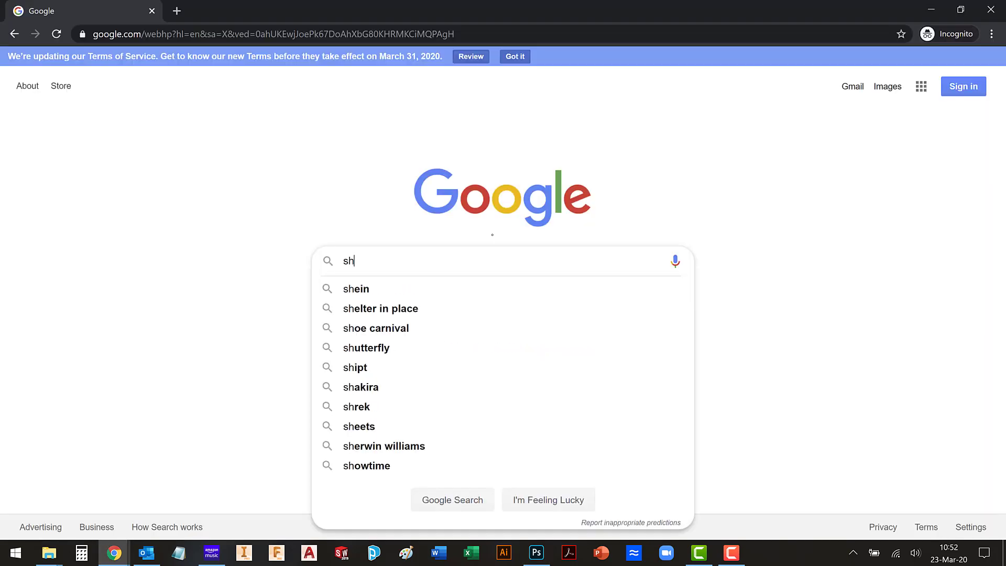
# In Chrome, search Google Images for "shirt" and open the plain white T-shirt result from Esquire.
pyautogui.write('irt')
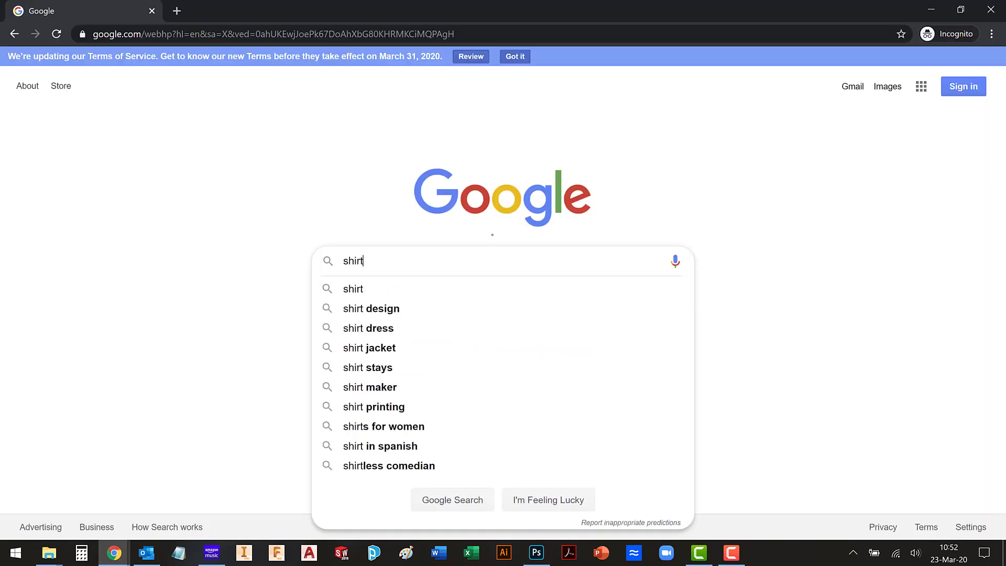
pyautogui.press('Return')
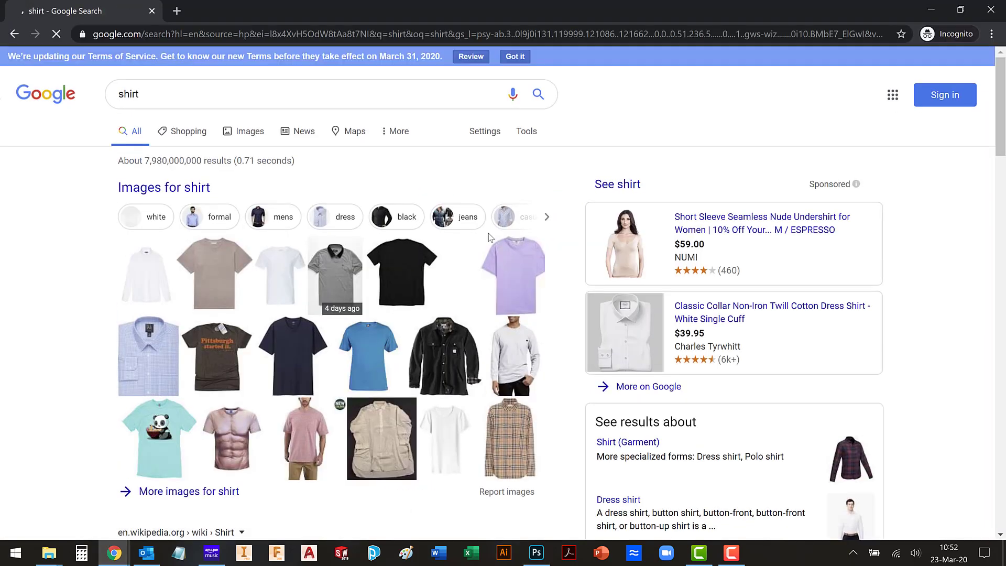
pyautogui.click(231, 138)
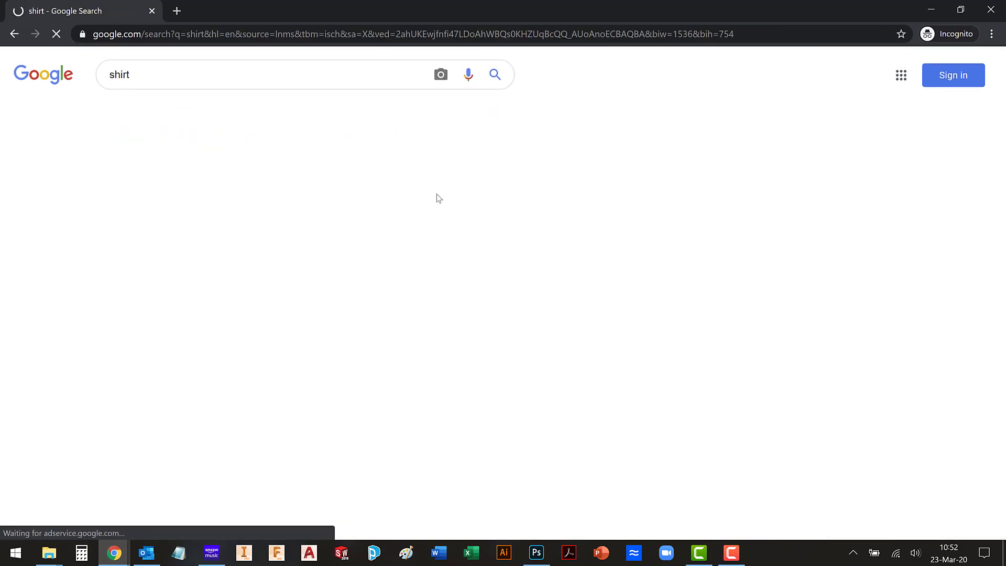
pyautogui.scroll(-2, 512, 358)
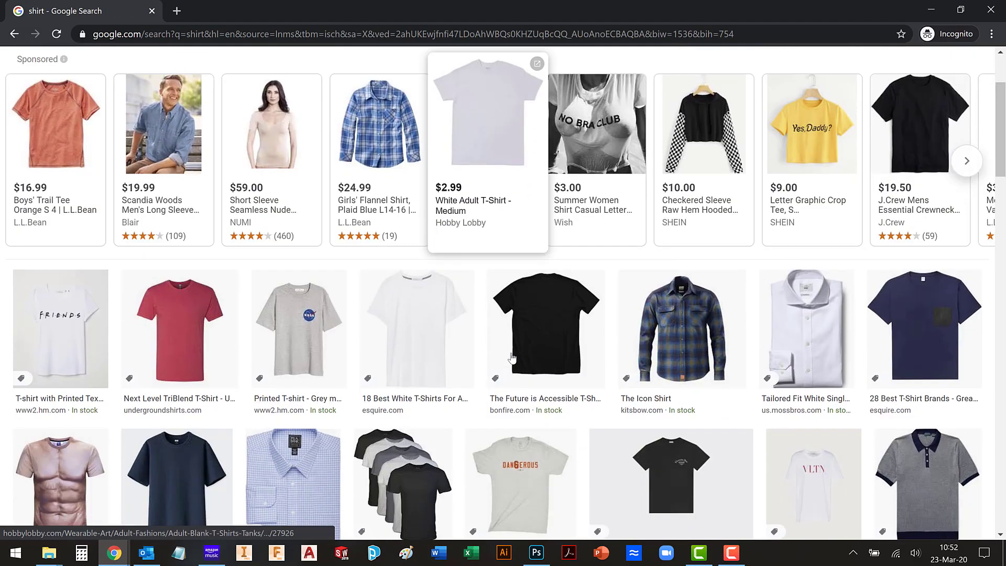
pyautogui.click(428, 356)
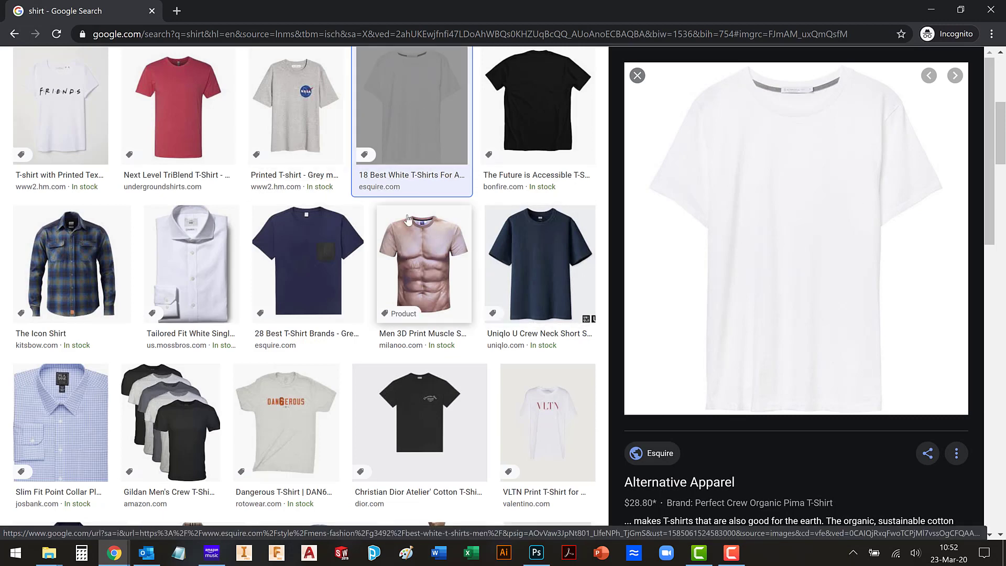
# Save the white T-shirt image in the Visual_Pun_Demo folder as White_Tee-shirt.jpg.
pyautogui.rightClick(762, 189)
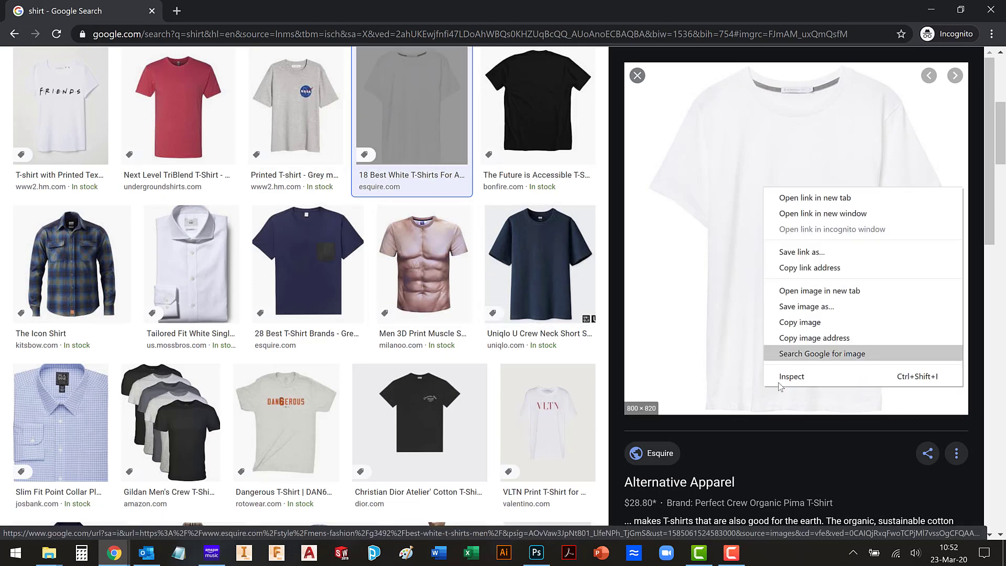
pyautogui.click(819, 309)
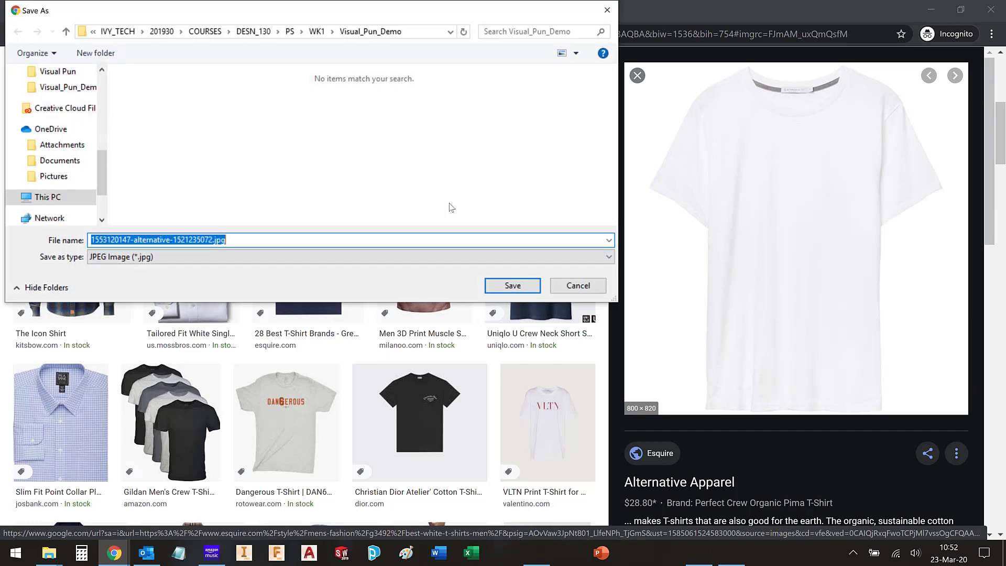
pyautogui.click(183, 235)
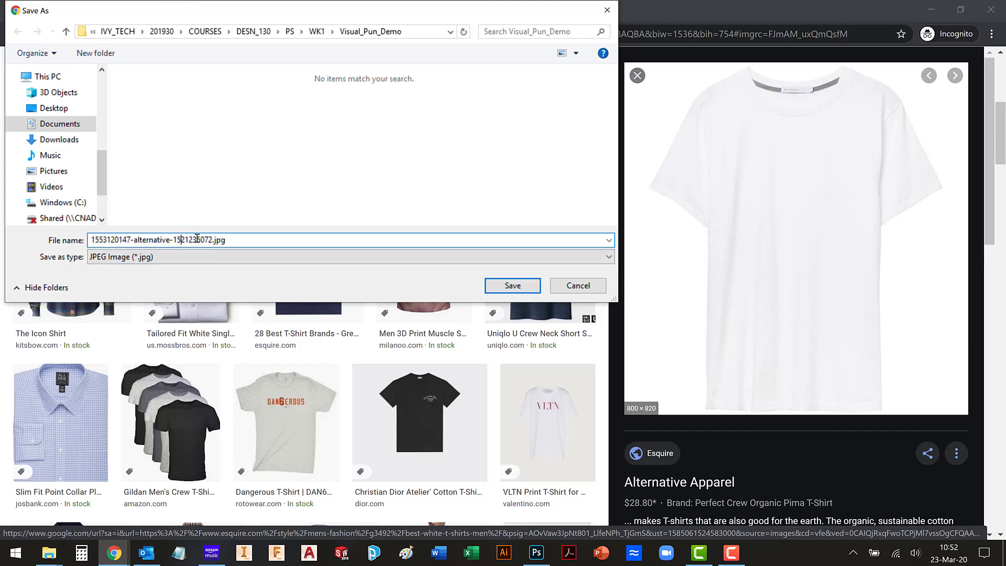
pyautogui.moveTo(212, 239); pyautogui.dragTo(58, 225)
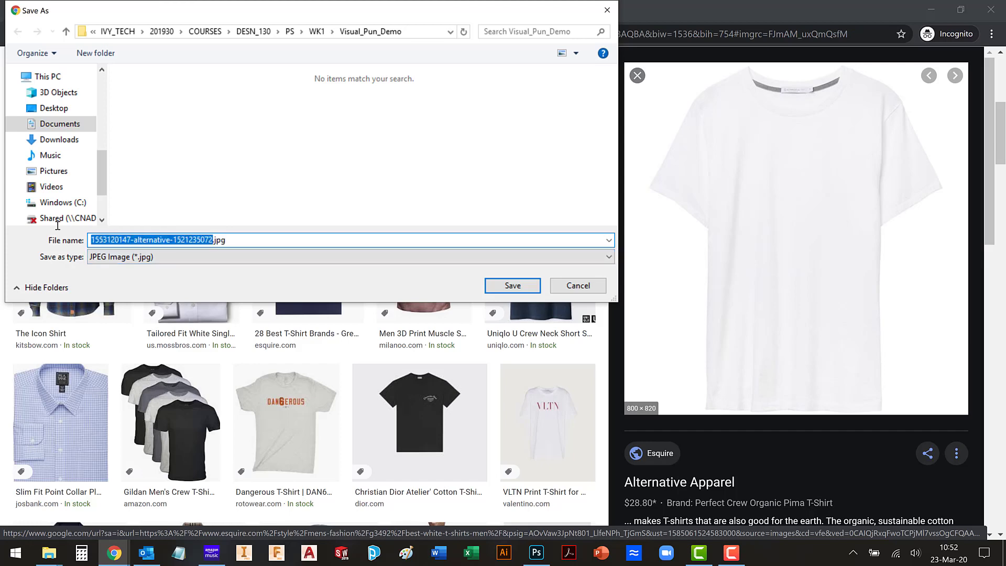
pyautogui.press('BackSpace')
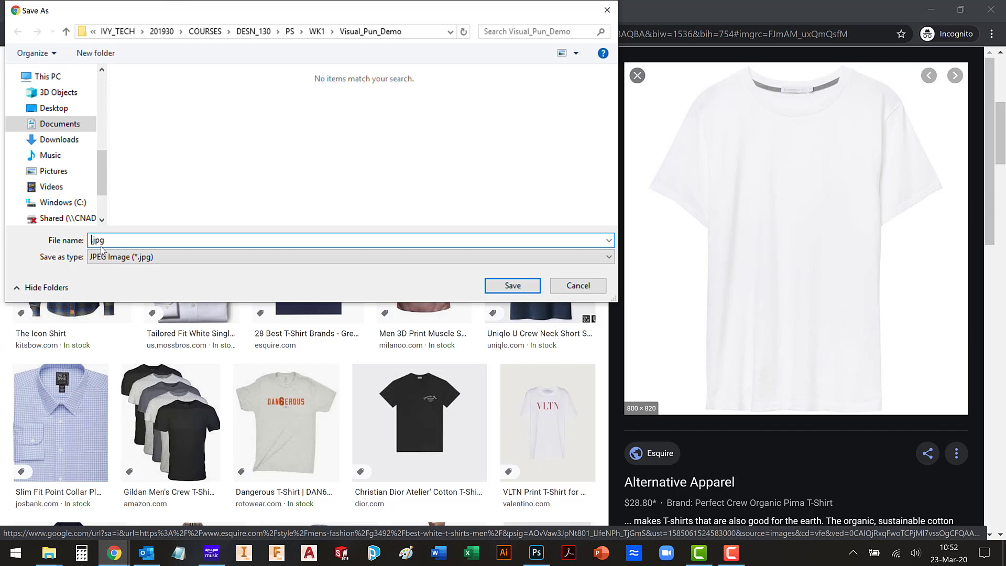
pyautogui.write('White_Tee-shirt')
pyautogui.press('Return')
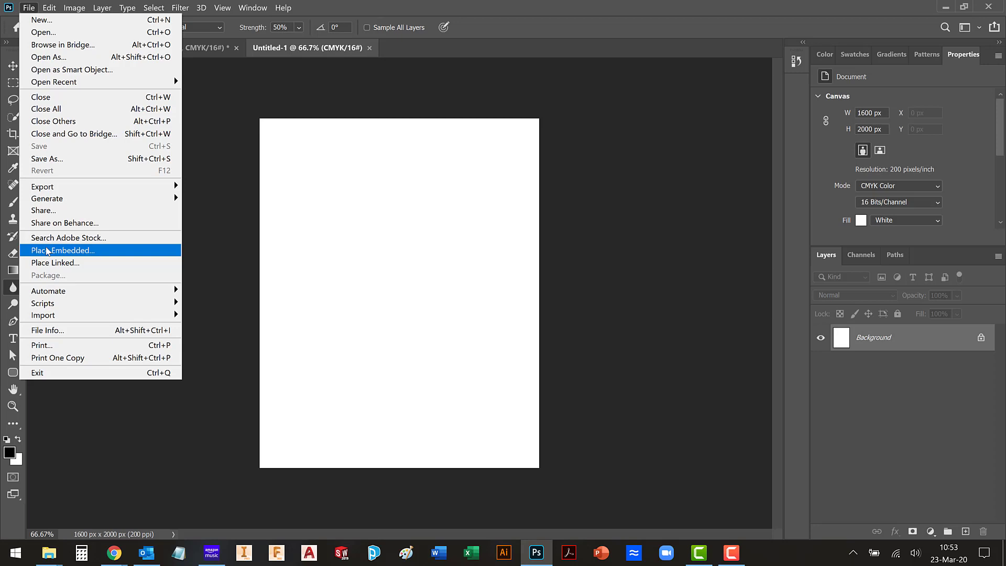
# In Photoshop, place White_Tee-shirt.jpg as an embedded image and enlarge it to about 79% on the canvas.
pyautogui.click(47, 251)
pyautogui.click(167, 96)
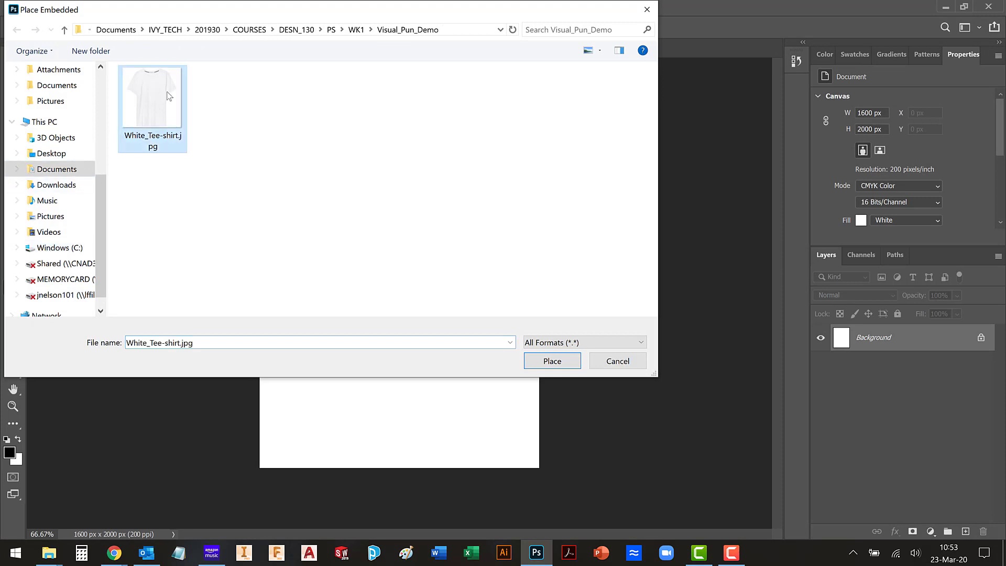
pyautogui.click(553, 360)
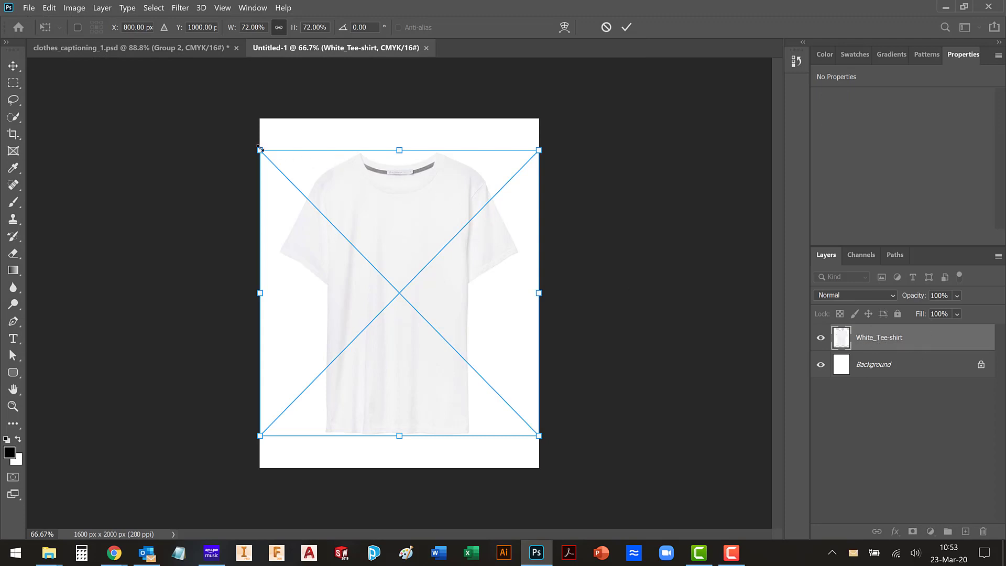
pyautogui.moveTo(260, 149); pyautogui.dragTo(248, 129)
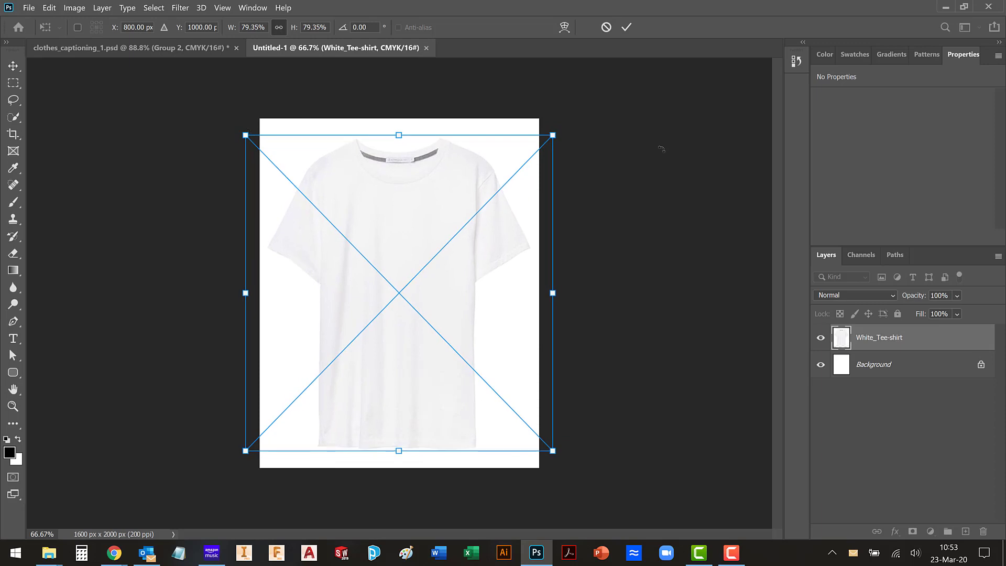
# Switch to Chrome, search images for "closed captioning", and open the black-and-white CC symbol from Wikipedia.
pyautogui.hotkey('alt', 'Tab')
pyautogui.doubleClick(160, 78)
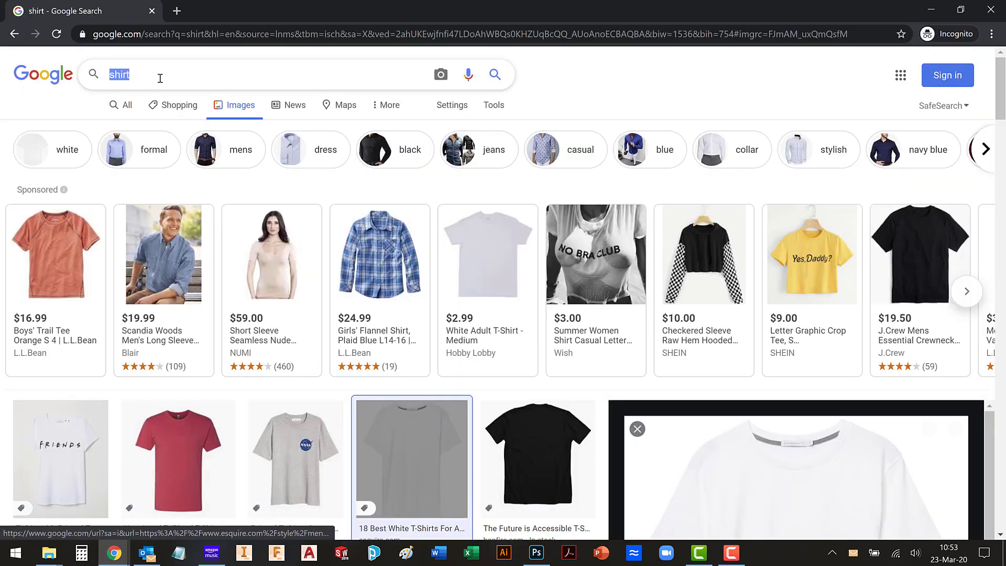
pyautogui.write('clo')
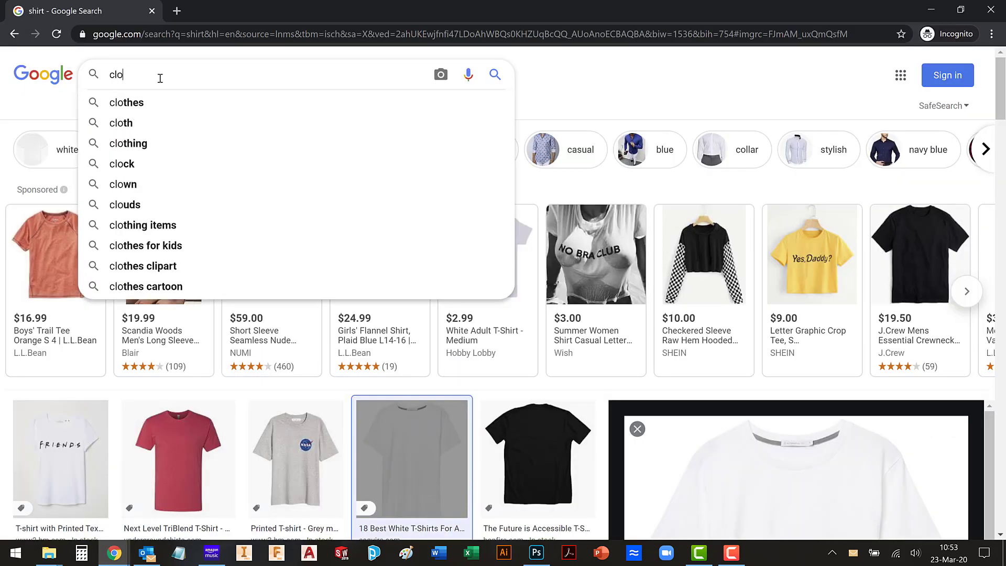
pyautogui.write('sed captioning')
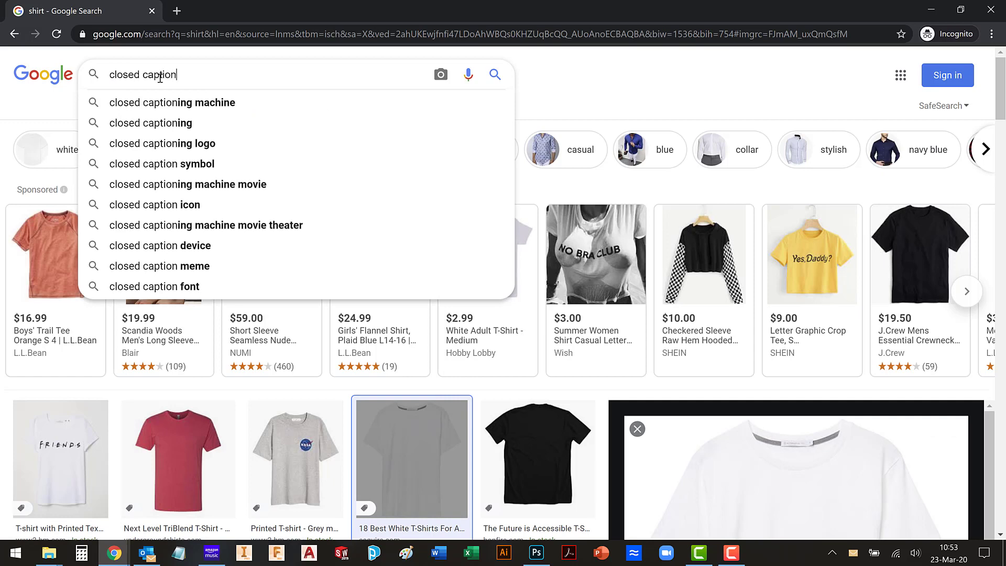
pyautogui.press('Return')
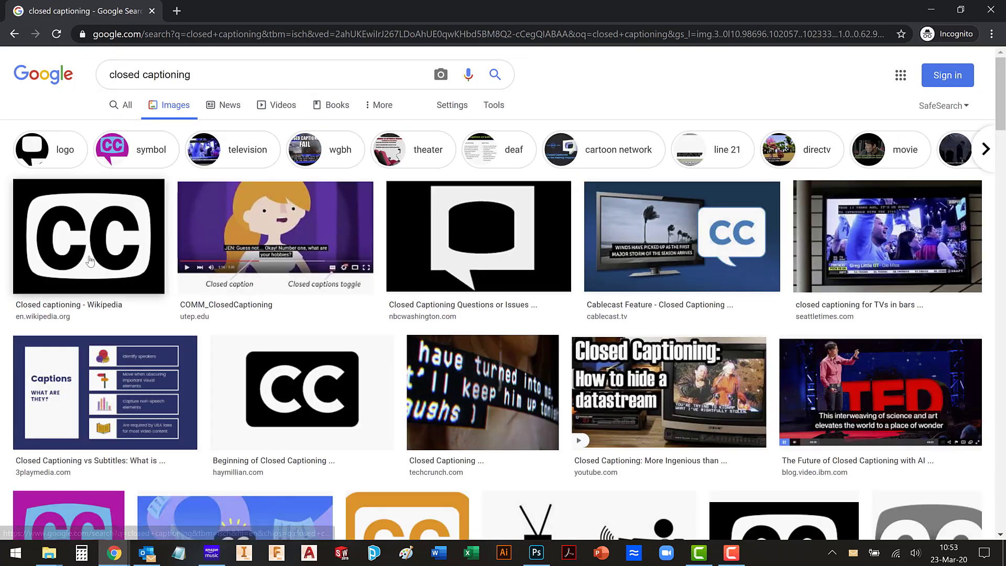
pyautogui.click(105, 228)
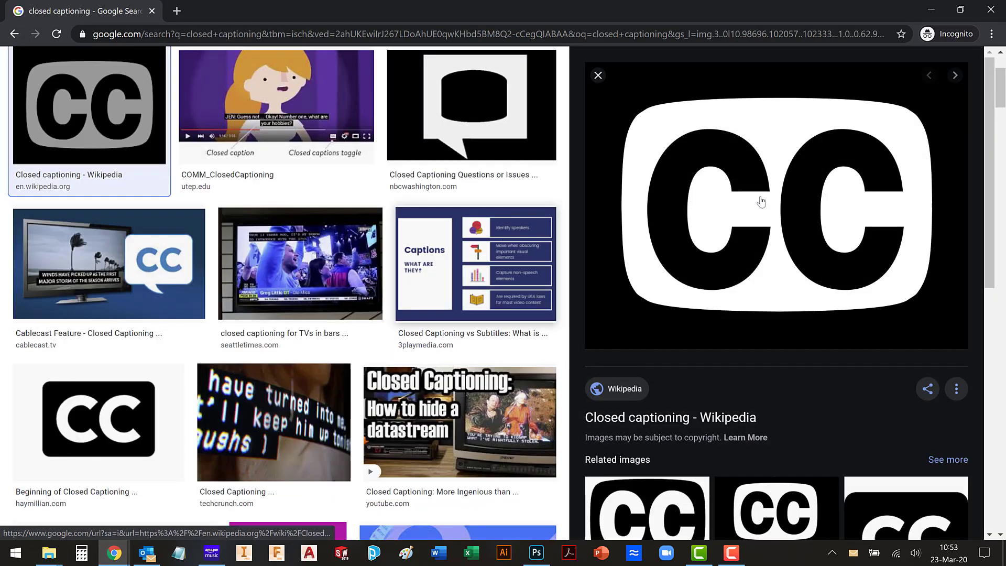
# Save the CC symbol image in the Visual_Pun_Demo folder as 1200px-Closed_captioning_symbol.png, removing the svg part from its name.
pyautogui.rightClick(734, 170)
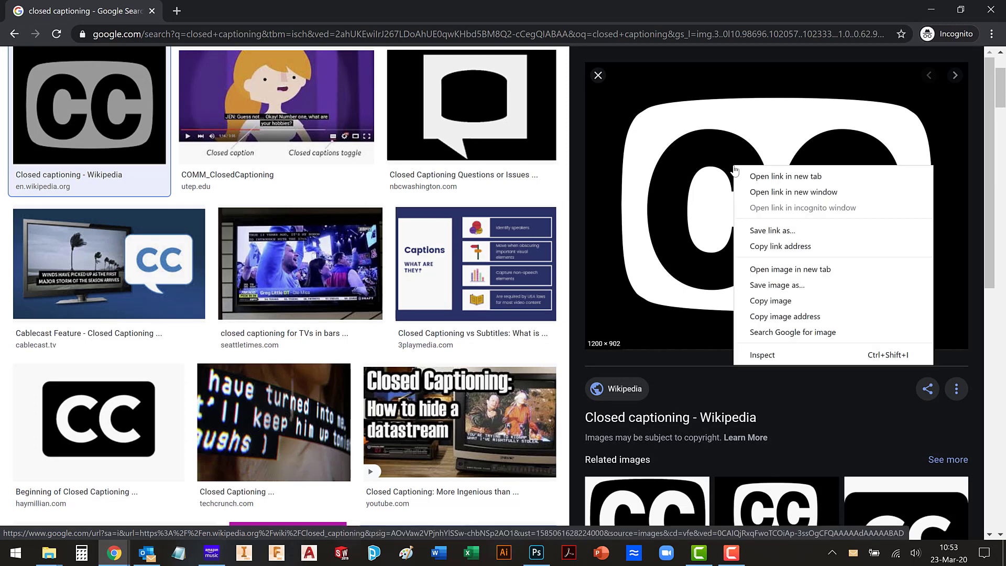
pyautogui.click(756, 286)
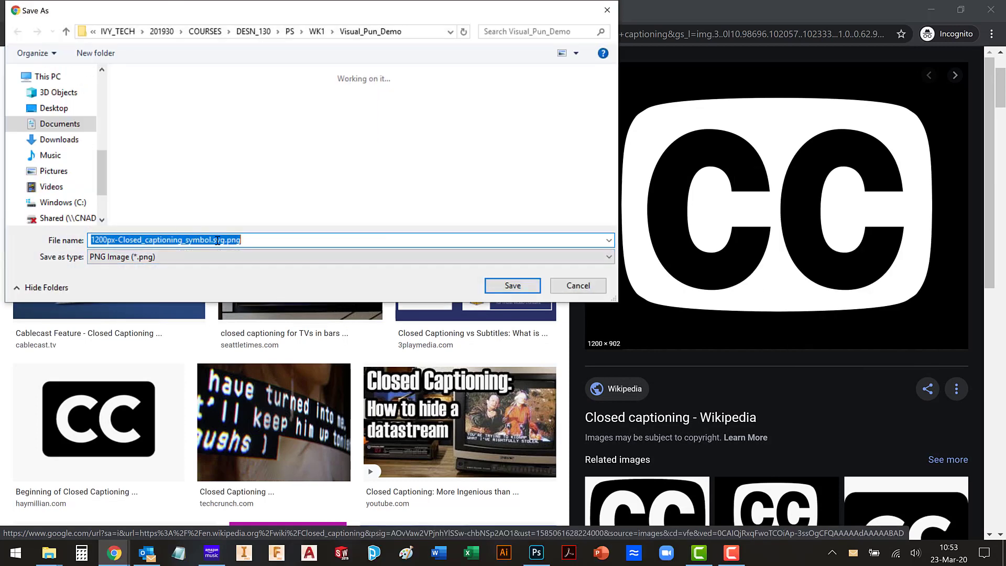
pyautogui.click(225, 240)
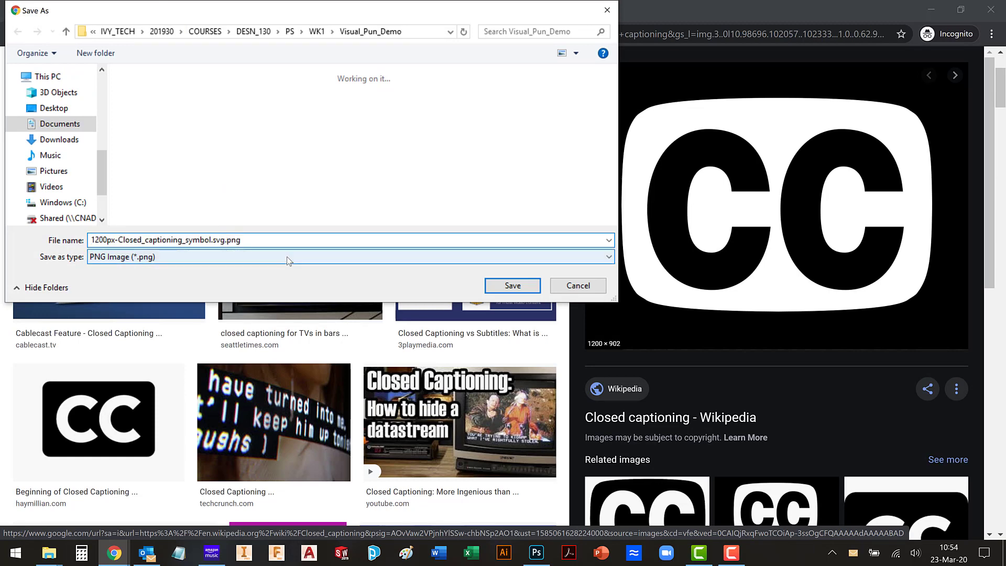
pyautogui.press('BackSpace')
pyautogui.press('BackSpace')
pyautogui.press('BackSpace')
pyautogui.press('BackSpace')
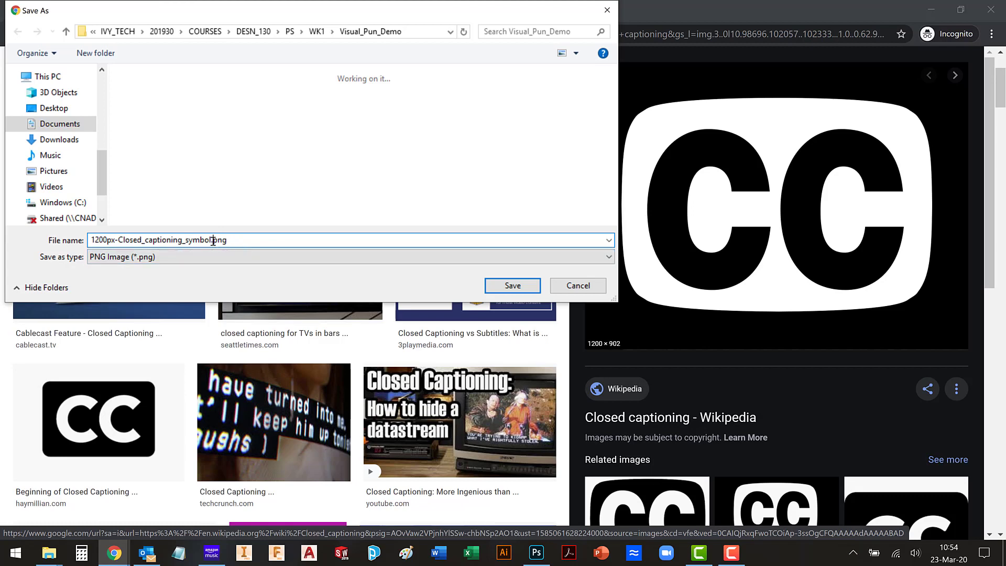
pyautogui.moveTo(213, 240); pyautogui.dragTo(236, 241)
pyautogui.click(236, 242)
pyautogui.click(512, 285)
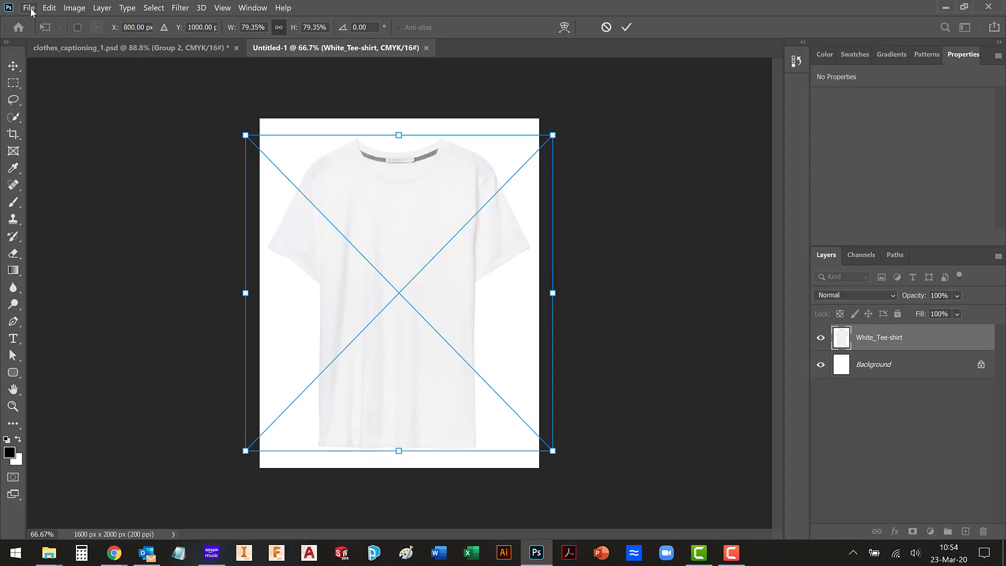
# Back in Photoshop, commit the pending placement of the white T-shirt at its enlarged size.
pyautogui.click(28, 9)
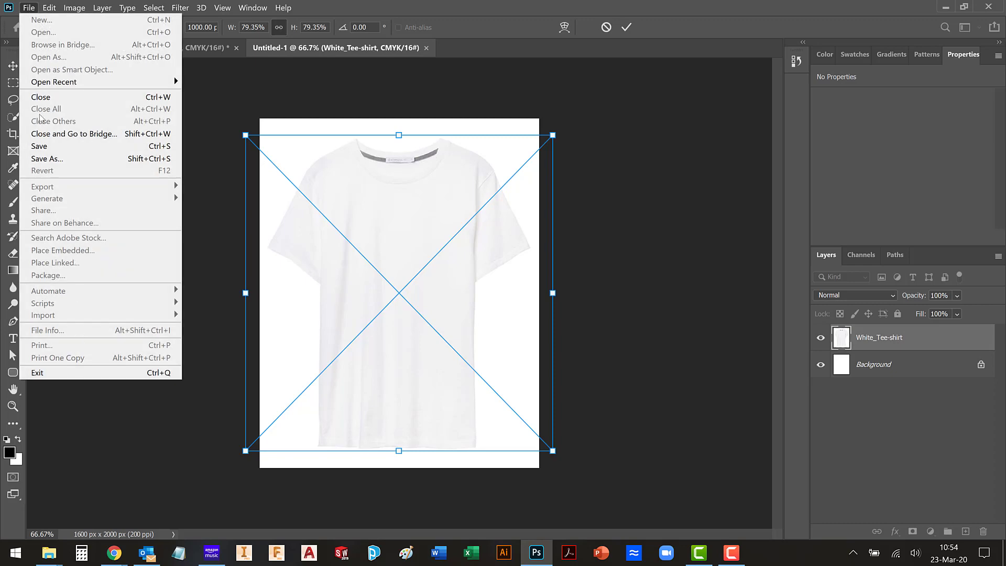
pyautogui.press('Escape')
pyautogui.press('Return')
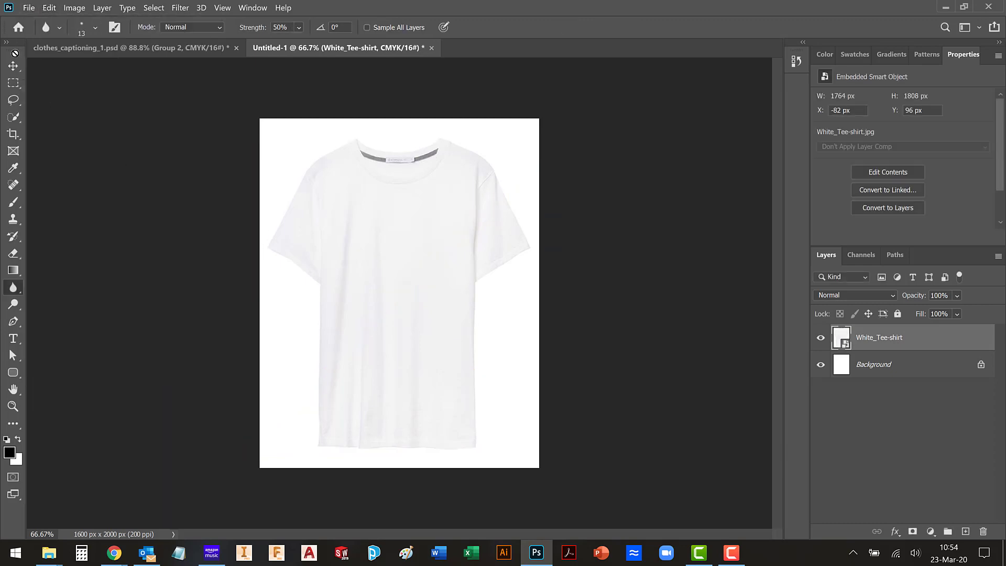
# Place 1200px-Closed_captioning_symbol.png as an embedded image, scaled to about 20% and centred horizontally on the T-shirt's chest.
pyautogui.click(29, 7)
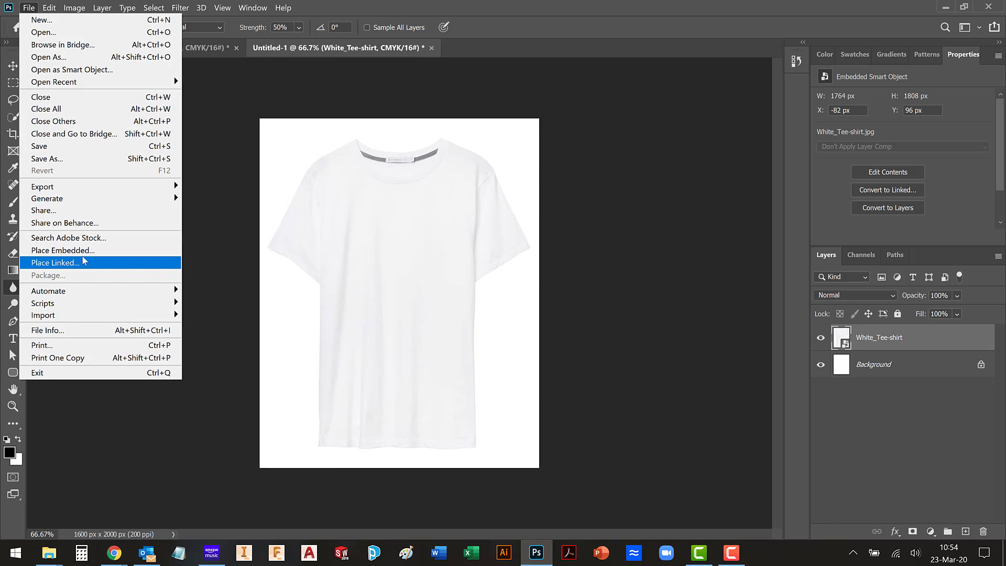
pyautogui.click(82, 253)
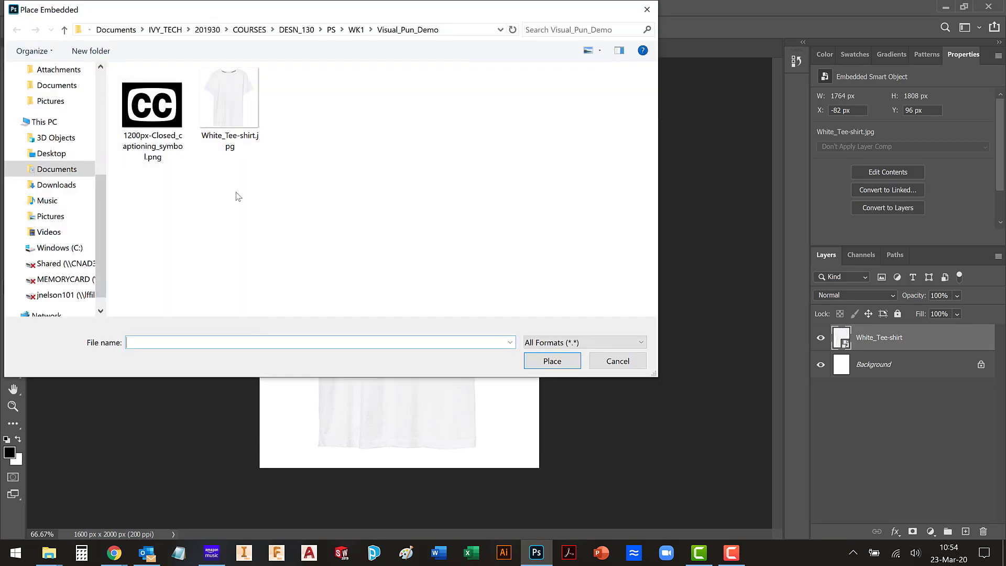
pyautogui.click(151, 107)
pyautogui.click(545, 361)
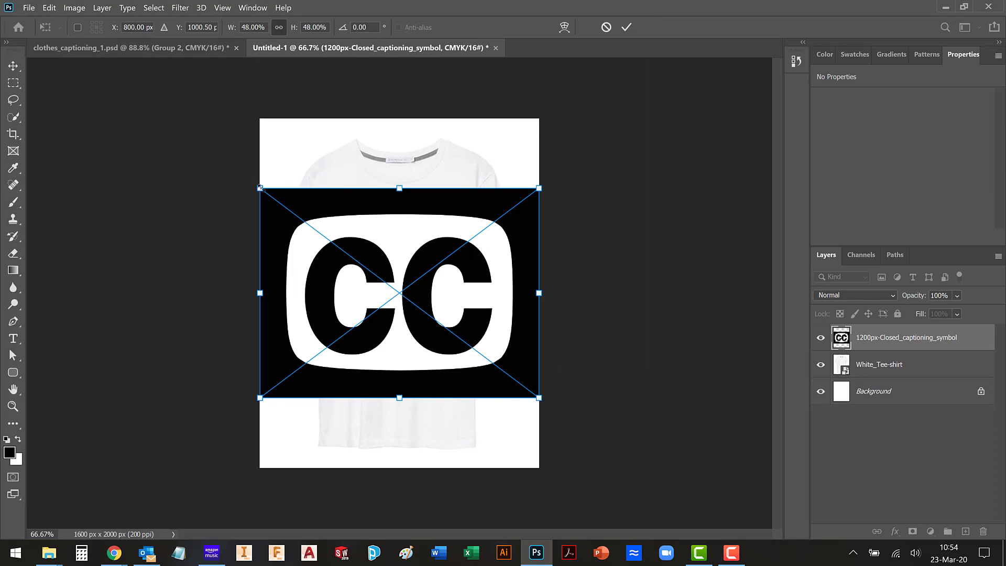
pyautogui.moveTo(261, 188); pyautogui.dragTo(352, 242)
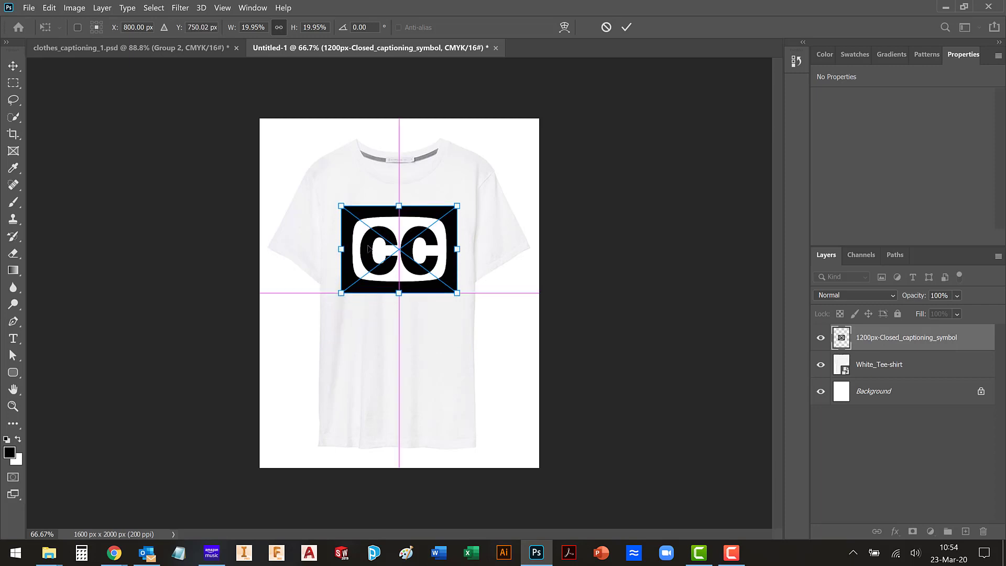
pyautogui.press('Return')
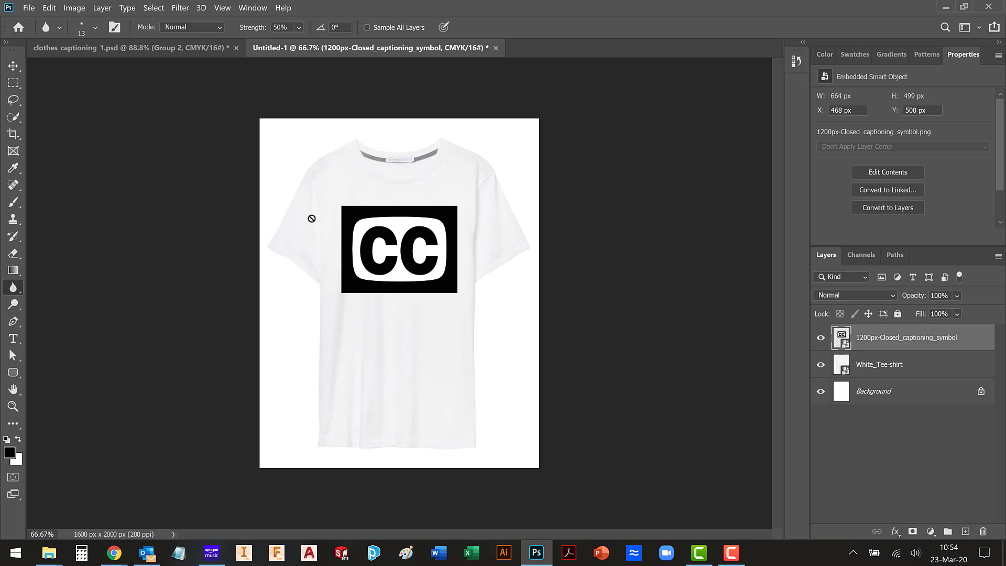
# Choose the Blur tool and rasterize the closed captioning symbol's smart object so its edges can be retouched.
pyautogui.hotkey('ctrl', '+')
pyautogui.hotkey('ctrl', '+')
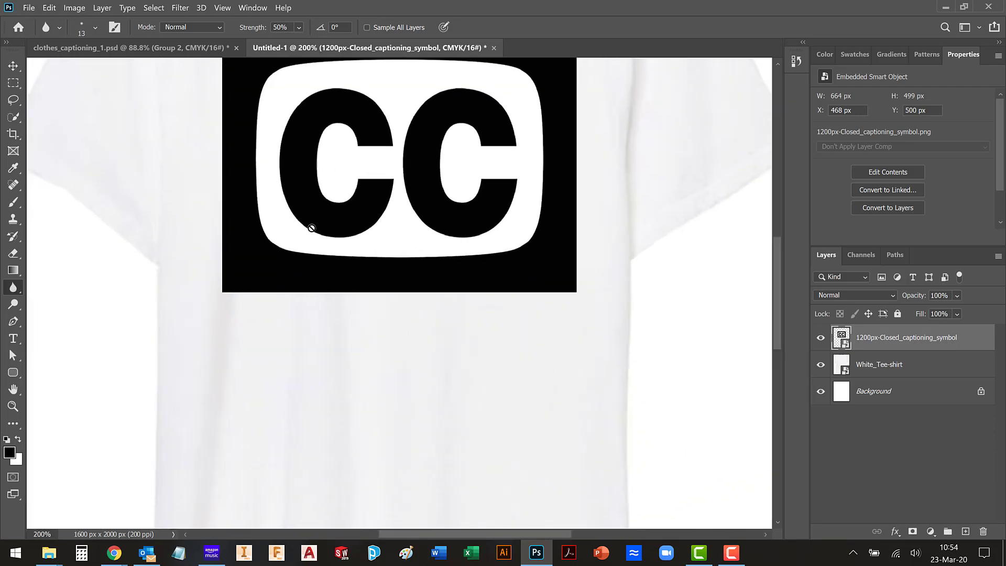
pyautogui.hotkey('ctrl', '+')
pyautogui.scroll(5, 184, 220)
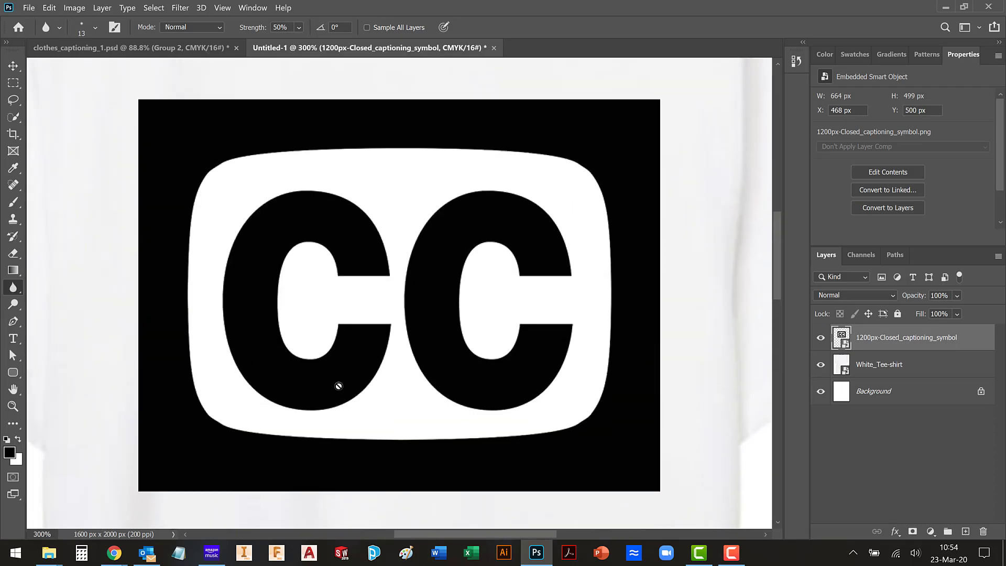
pyautogui.moveTo(547, 534); pyautogui.dragTo(503, 531)
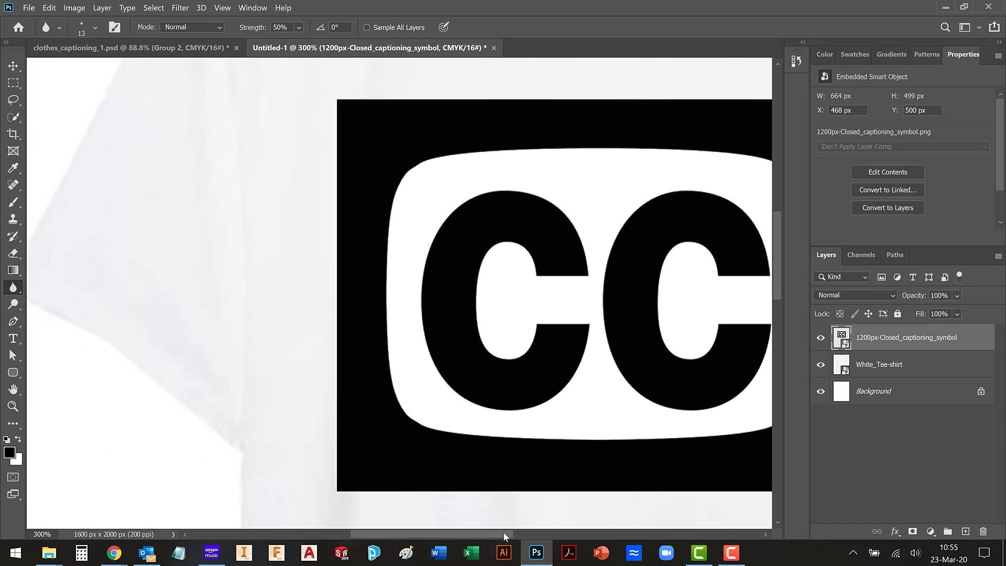
pyautogui.rightClick(23, 287)
pyautogui.click(59, 289)
pyautogui.click(336, 121)
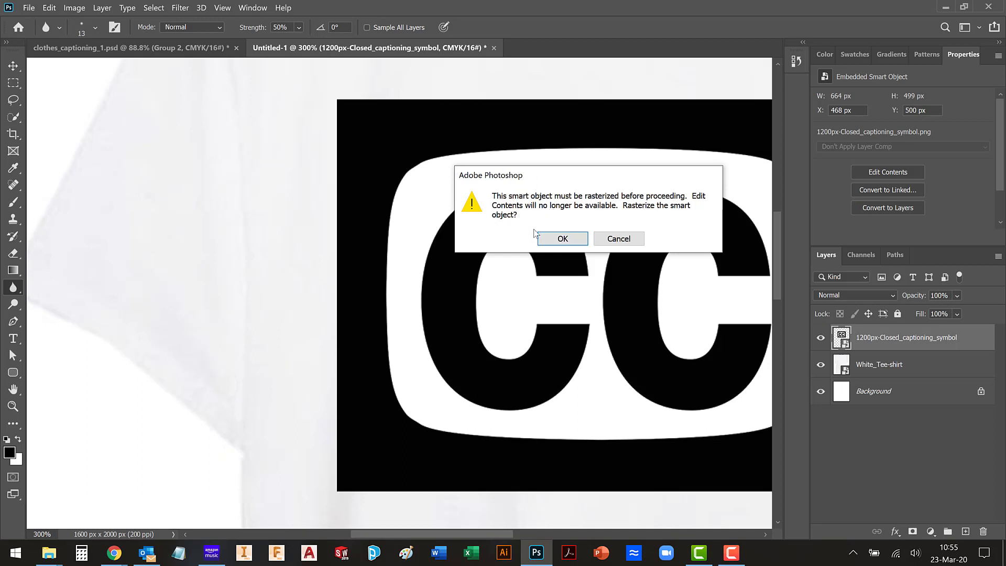
pyautogui.click(573, 240)
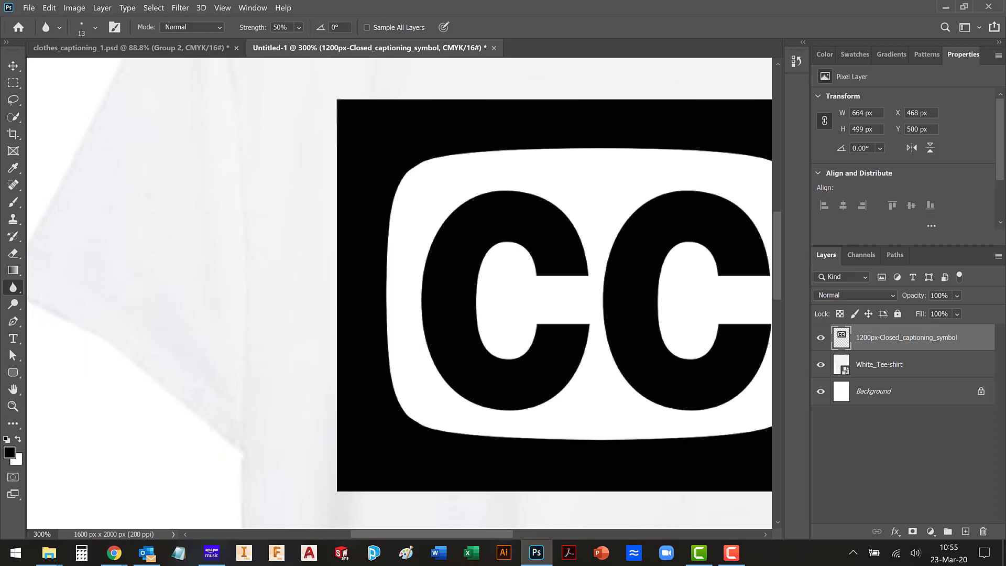
# Blur the symbol's black outer edges around its upper-left corner using the 13 px brush at 50% strength.
pyautogui.moveTo(336, 149)
pyautogui.mouseDown()
pyautogui.moveTo(337, 101)
pyautogui.moveTo(376, 98)
pyautogui.moveTo(335, 107)
pyautogui.moveTo(337, 127)
pyautogui.mouseUp()
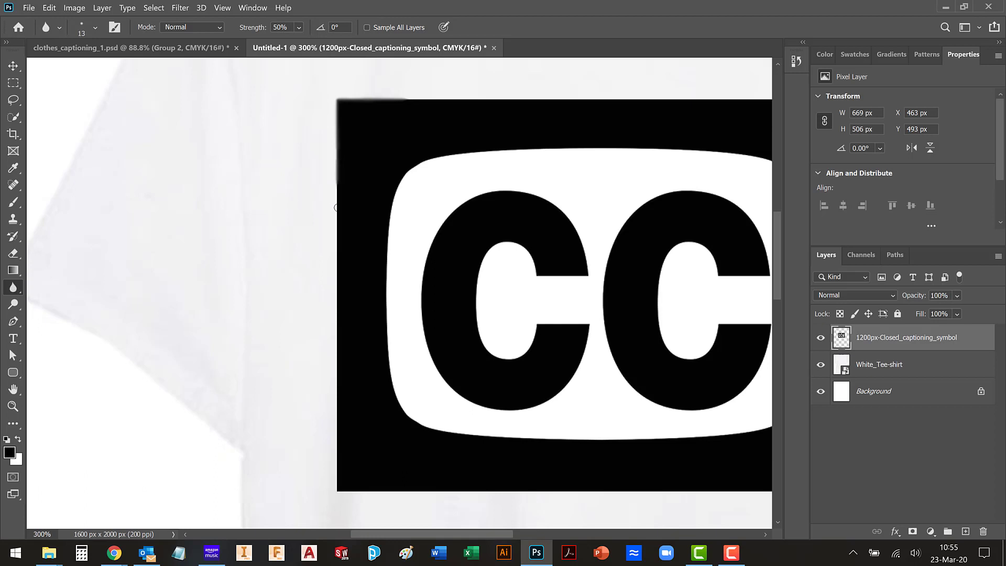
pyautogui.moveTo(336, 208); pyautogui.dragTo(336, 209)
pyautogui.moveTo(380, 98)
pyautogui.mouseDown()
pyautogui.moveTo(419, 98)
pyautogui.moveTo(396, 99)
pyautogui.mouseUp()
pyautogui.hotkey('ctrl', '0')
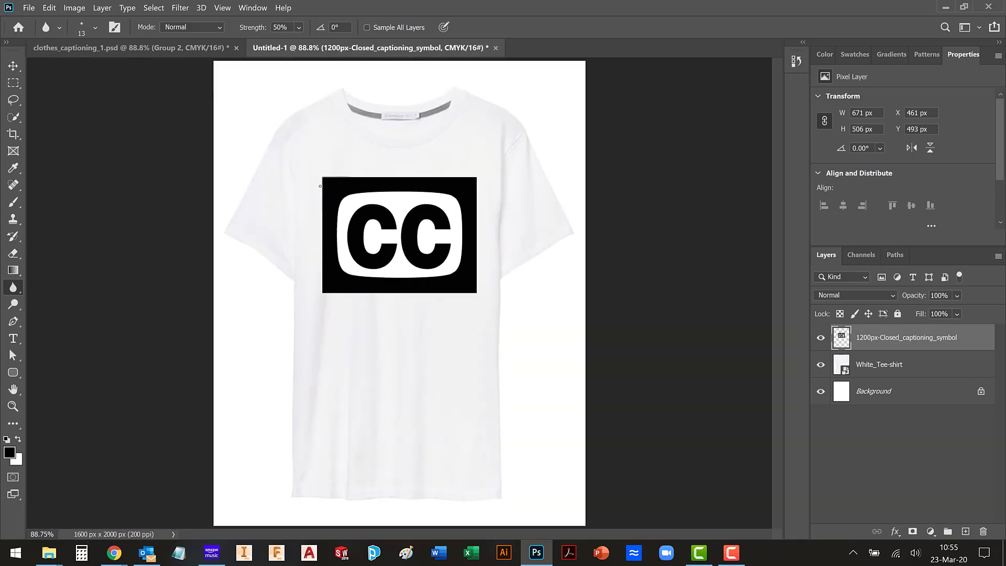
pyautogui.hotkey('ctrl', '+')
pyautogui.hotkey('ctrl', '+')
pyautogui.hotkey('ctrl', '+')
pyautogui.hotkey('ctrl', '+')
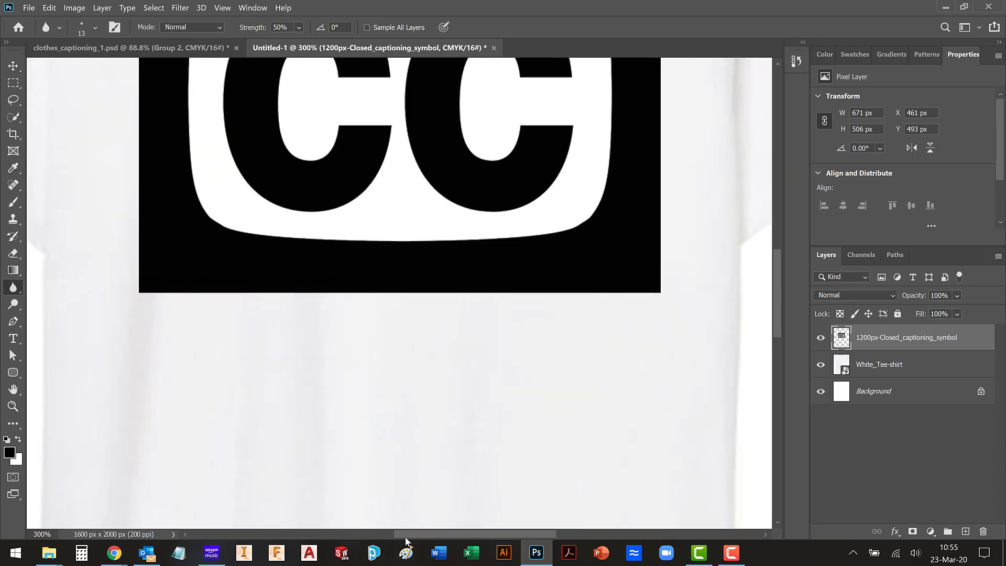
pyautogui.moveTo(406, 533); pyautogui.dragTo(363, 533)
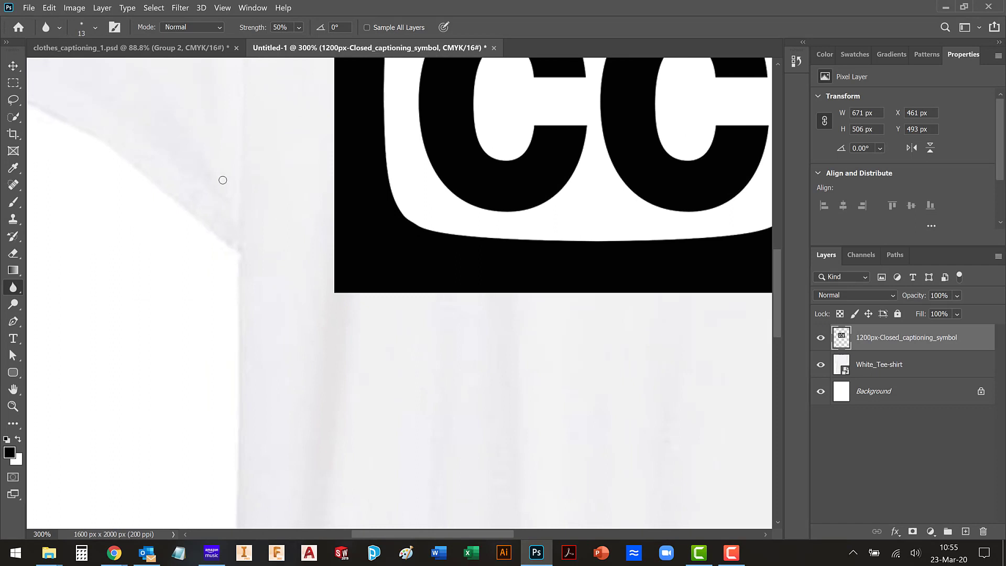
pyautogui.click(13, 355)
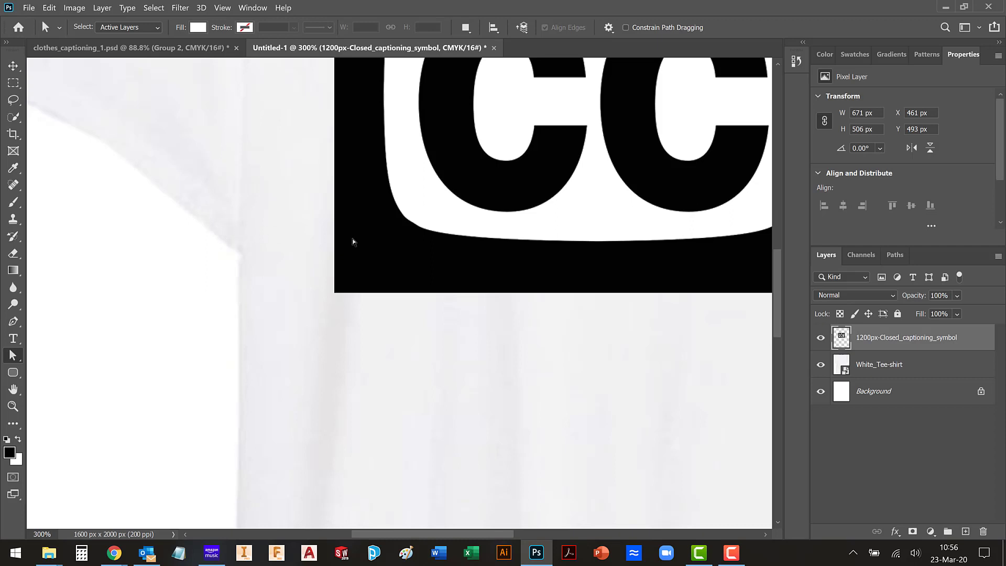
pyautogui.click(16, 288)
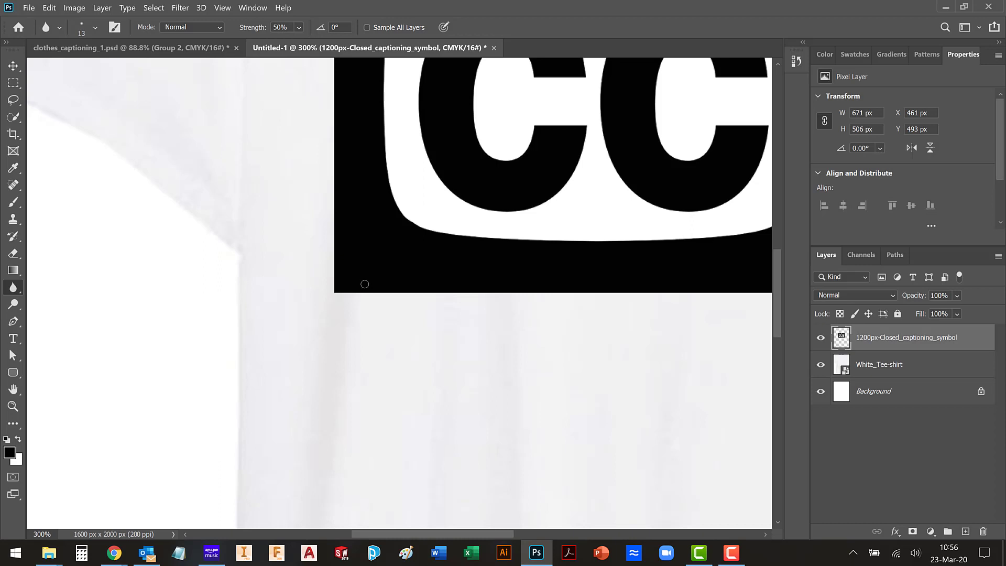
pyautogui.hotkey('ctrl', '0')
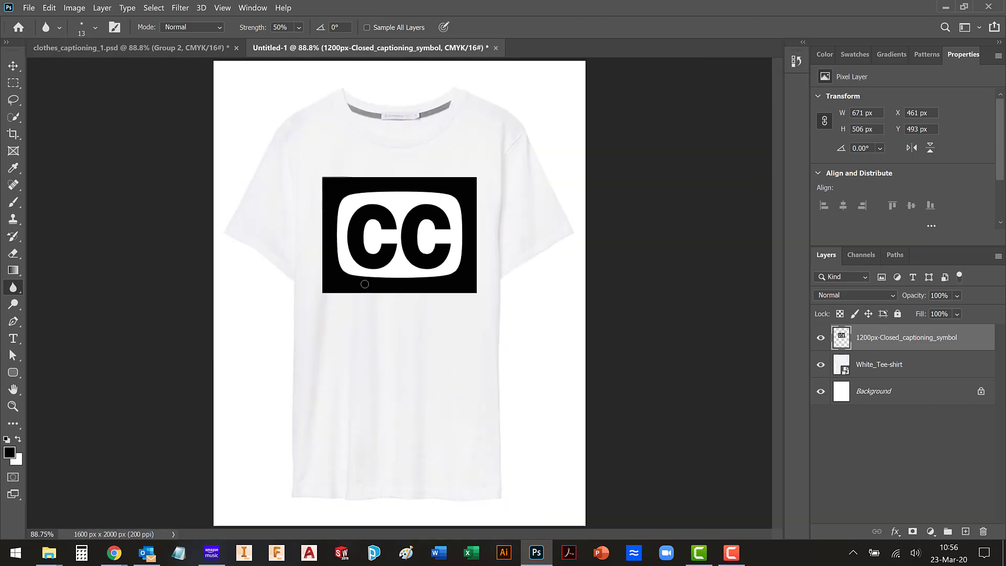
pyautogui.click(13, 356)
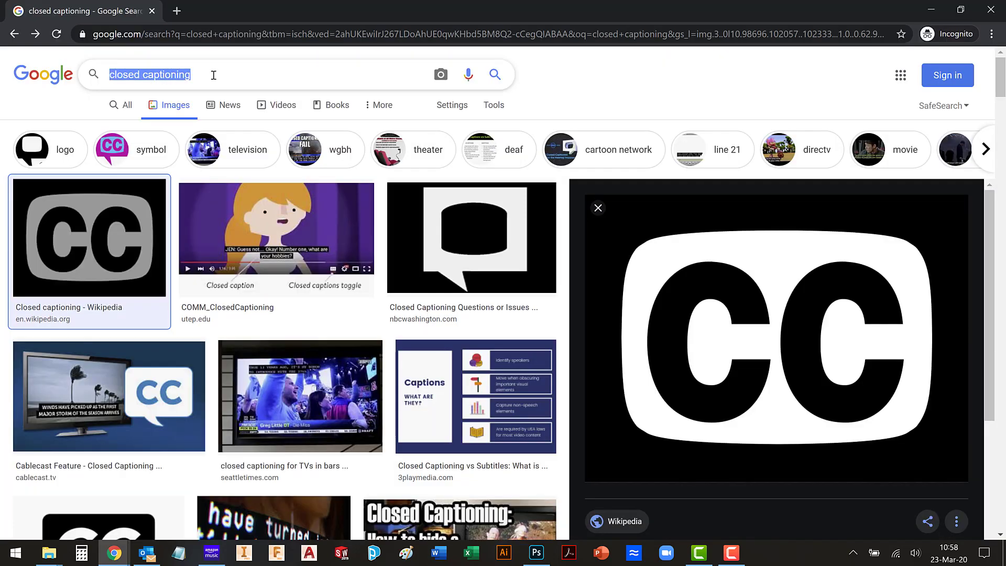
# Switch to Chrome, search images for "red tee shirt", and restrict the results to Large size.
pyautogui.write('red')
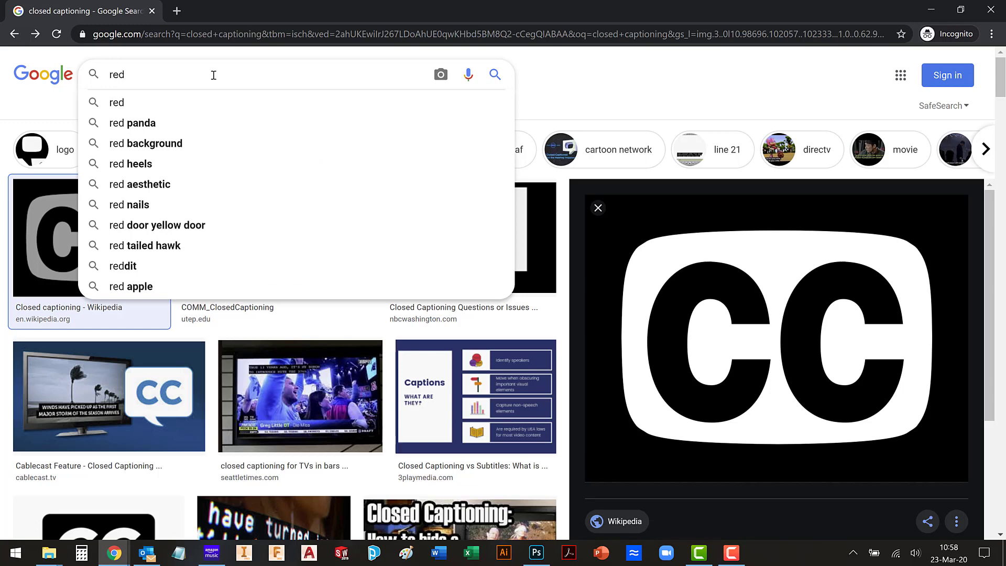
pyautogui.write(' tee shi')
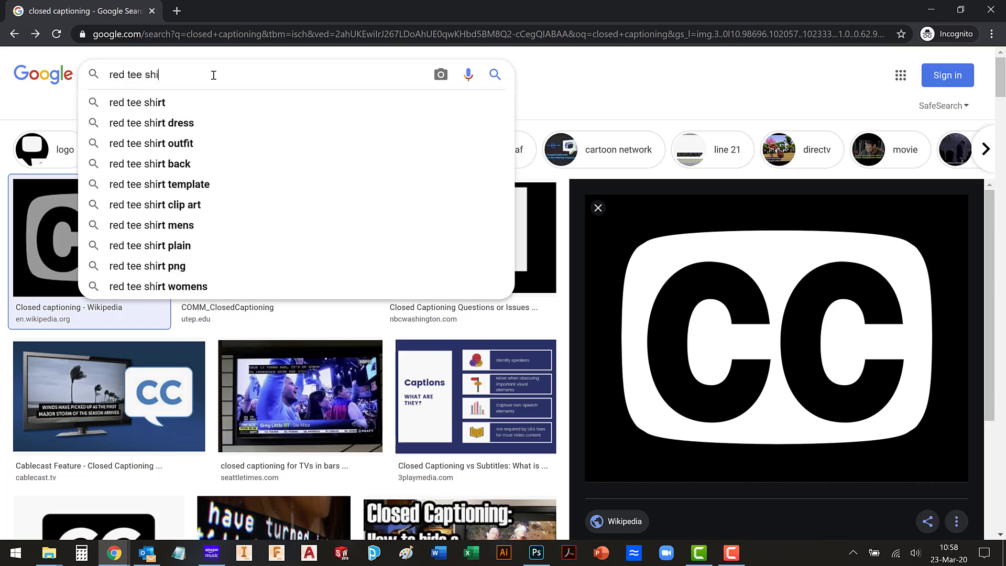
pyautogui.write('rt')
pyautogui.press('Return')
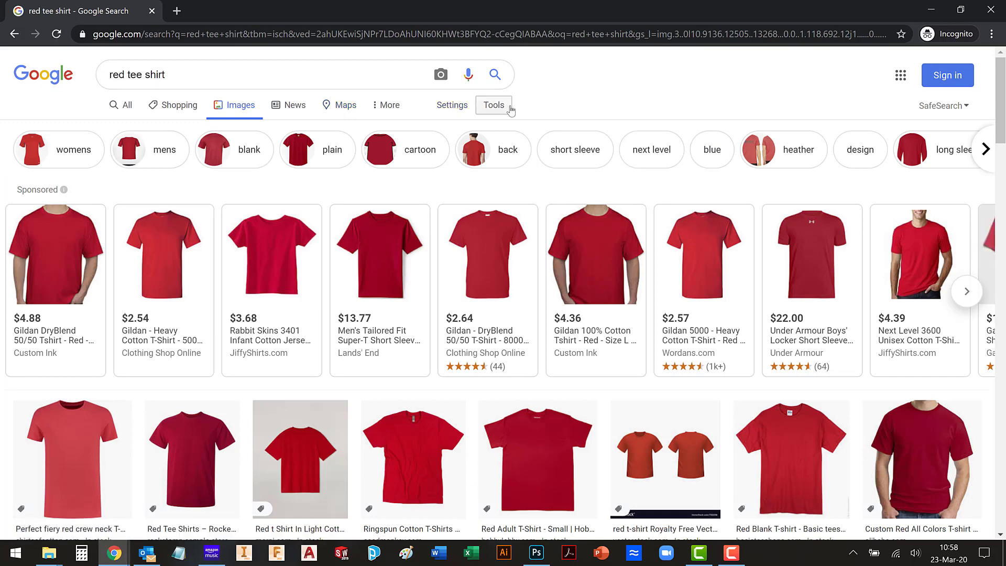
pyautogui.click(508, 106)
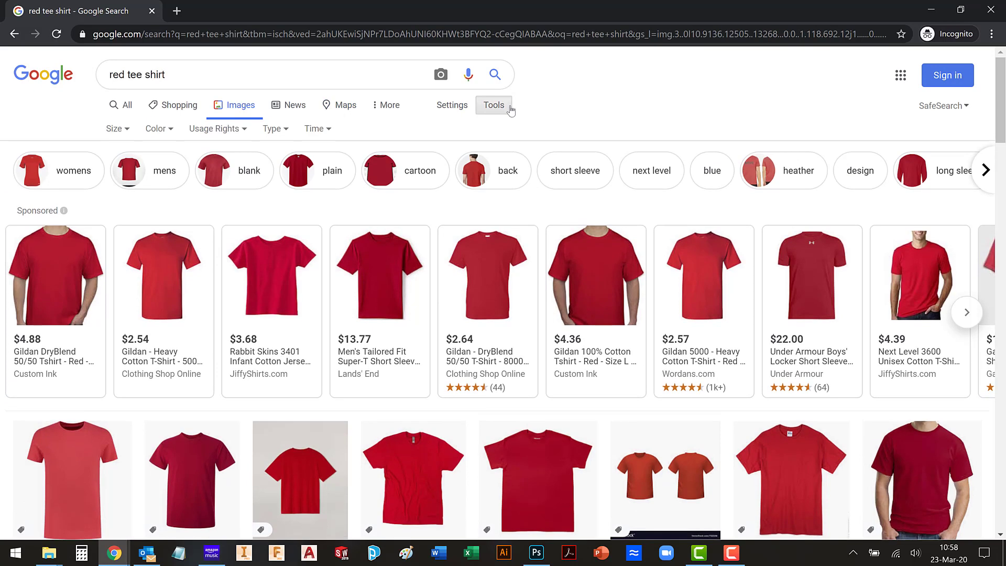
pyautogui.click(116, 130)
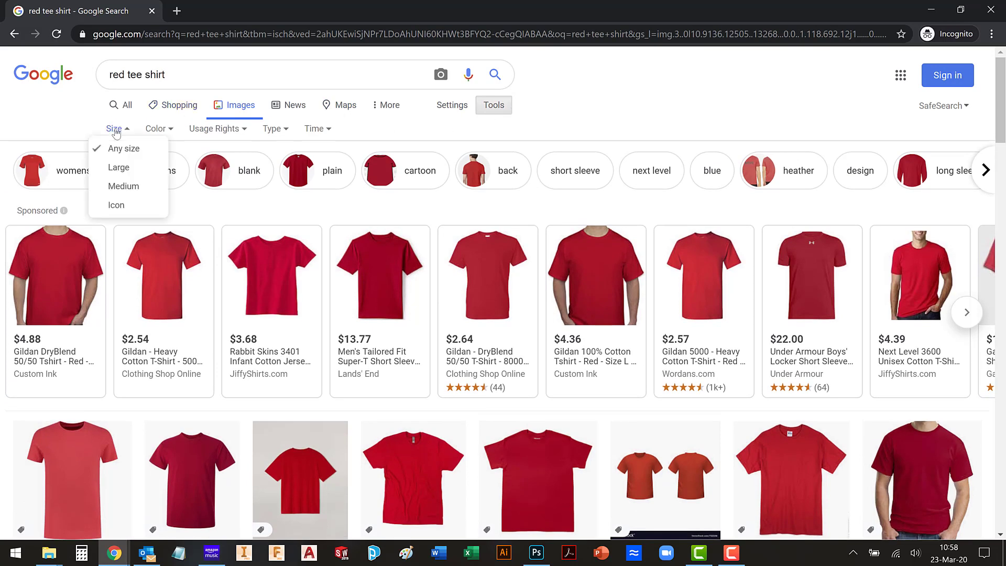
pyautogui.click(119, 167)
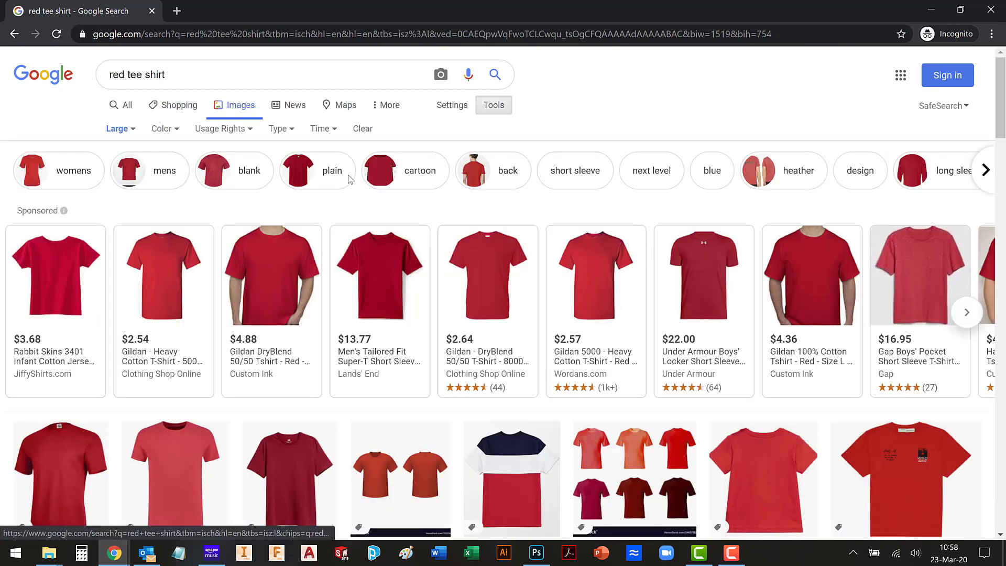
# Open the Plain Red T-Shirt image from Nerd Kung Fu and save it in the Visual_Pun_Demo folder as Red_Tee-shirt.jpg.
pyautogui.scroll(-3, 243, 278)
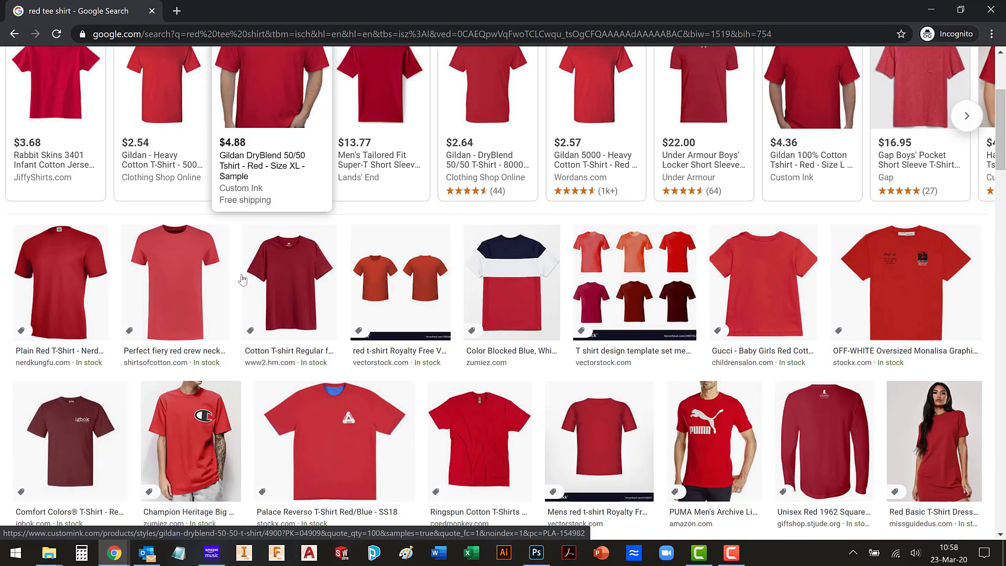
pyautogui.click(93, 278)
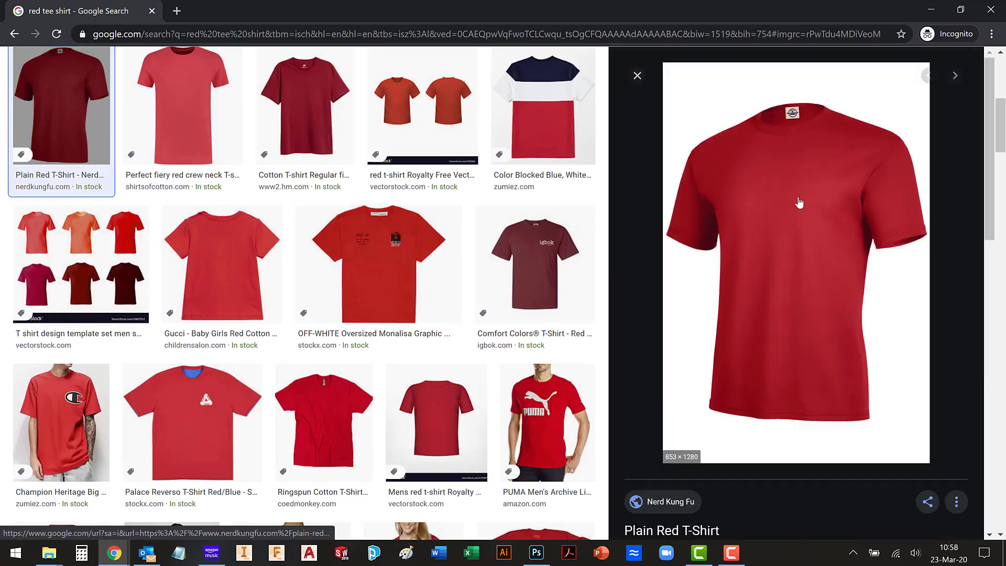
pyautogui.rightClick(797, 198)
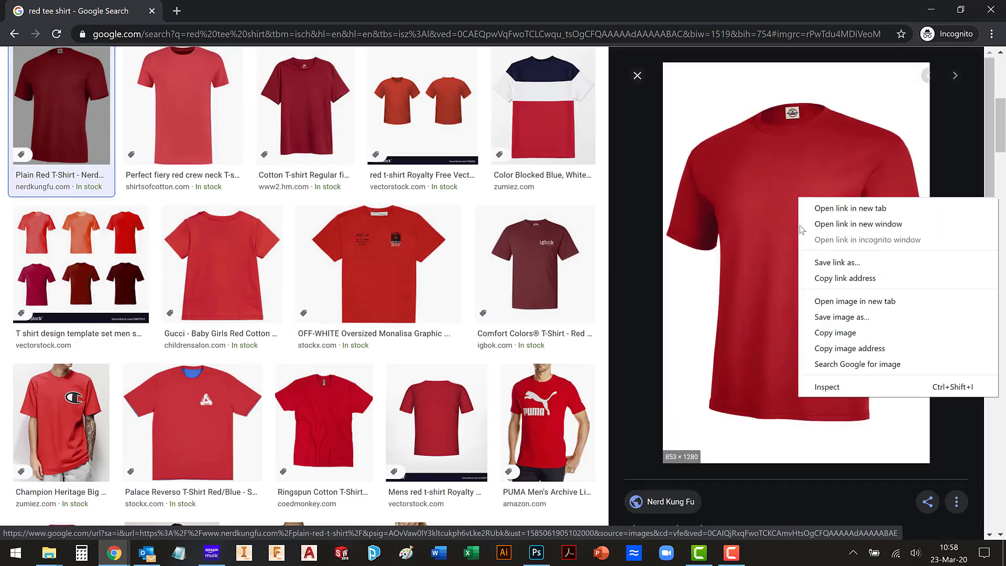
pyautogui.click(841, 317)
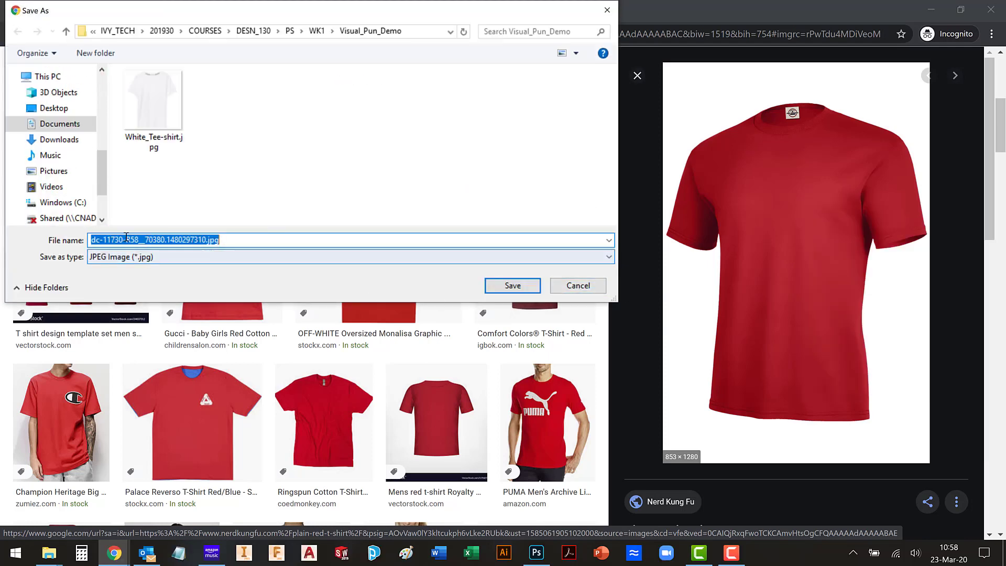
pyautogui.click(160, 239)
pyautogui.moveTo(205, 239); pyautogui.dragTo(83, 239)
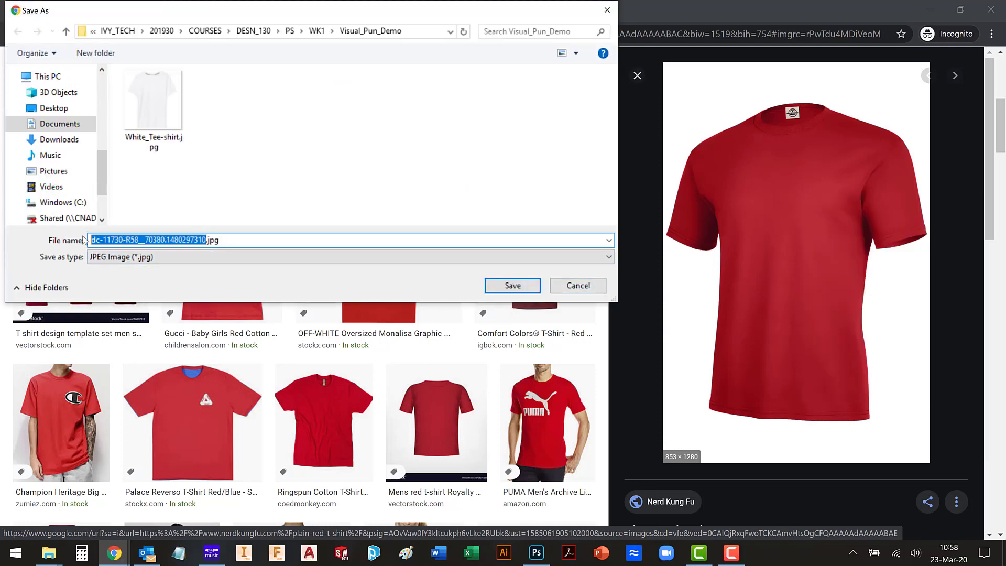
pyautogui.write('Red')
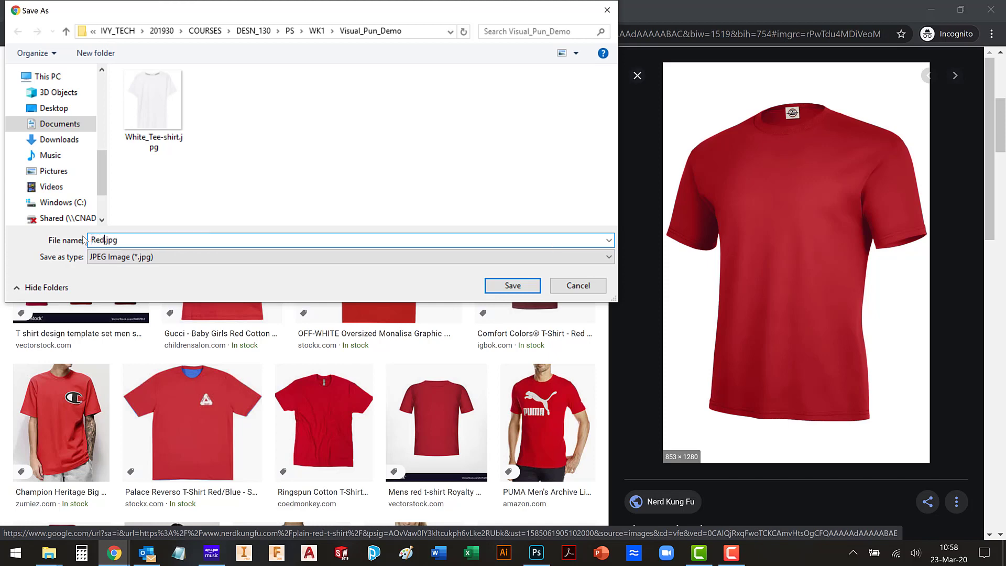
pyautogui.write('_Tee-shirt')
pyautogui.press('Return')
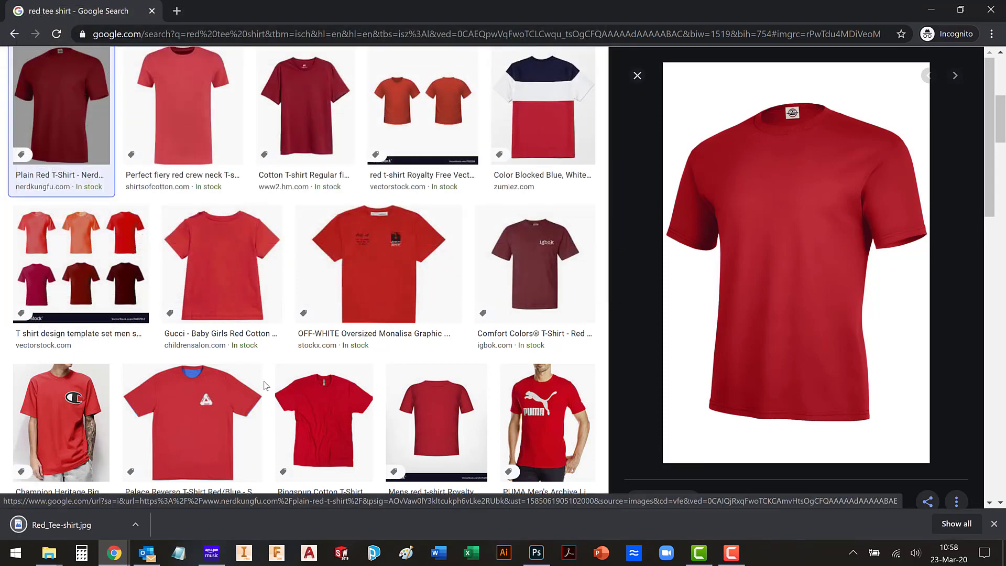
# Switch back to Photoshop and place Red_Tee-shirt.jpg as an embedded image in Clothes_Captioning-0.psd.
pyautogui.click(536, 553)
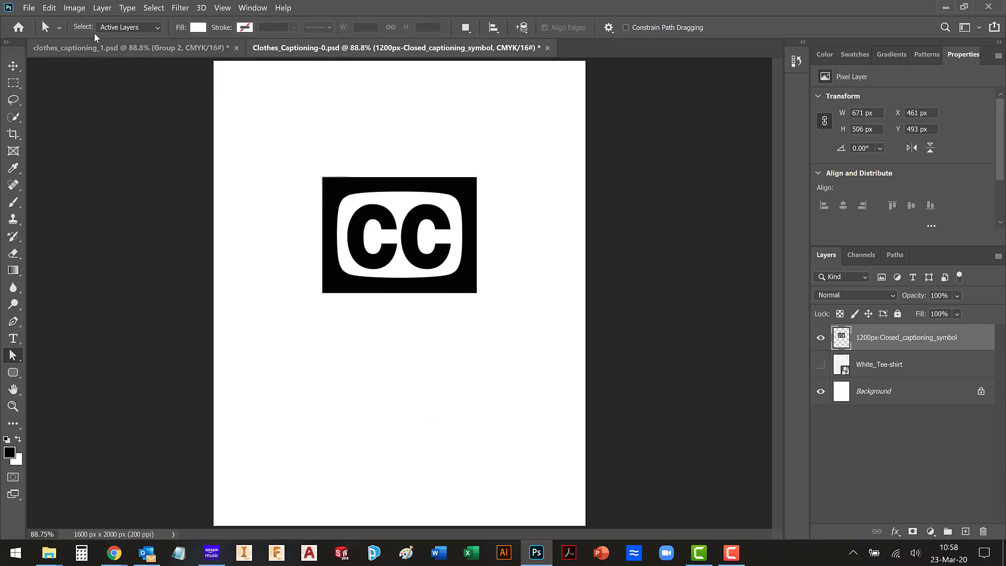
pyautogui.click(32, 11)
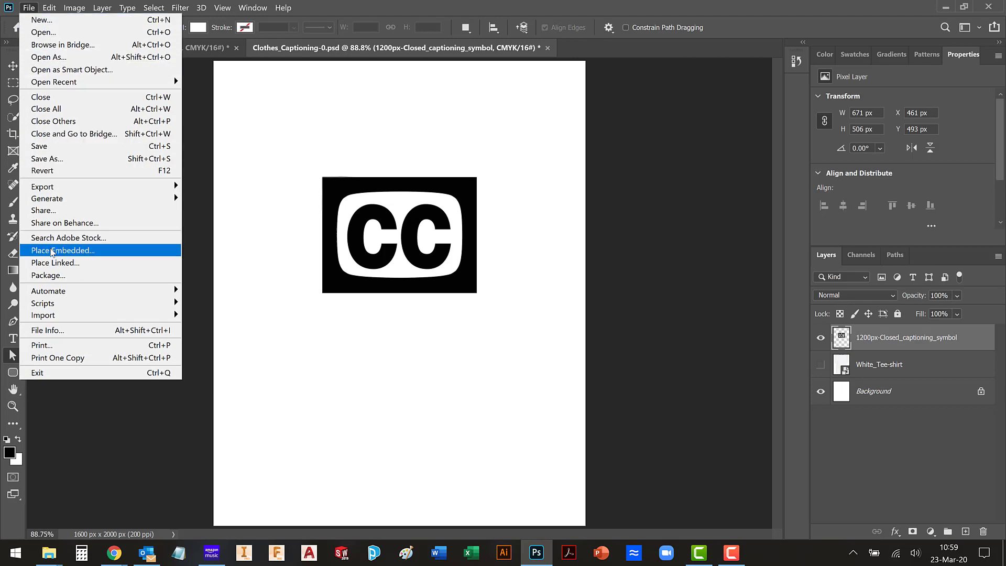
pyautogui.click(52, 252)
pyautogui.click(309, 112)
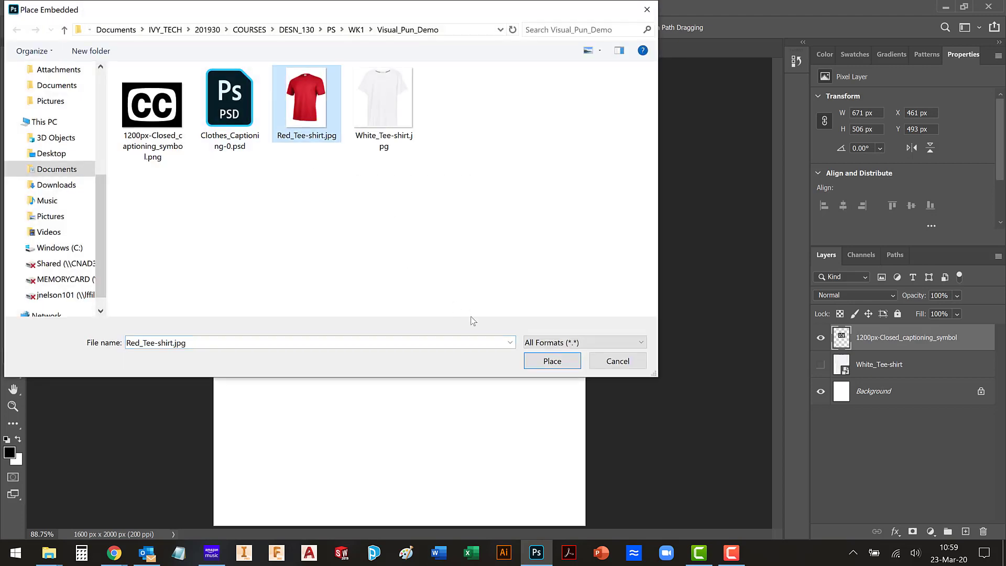
pyautogui.click(555, 361)
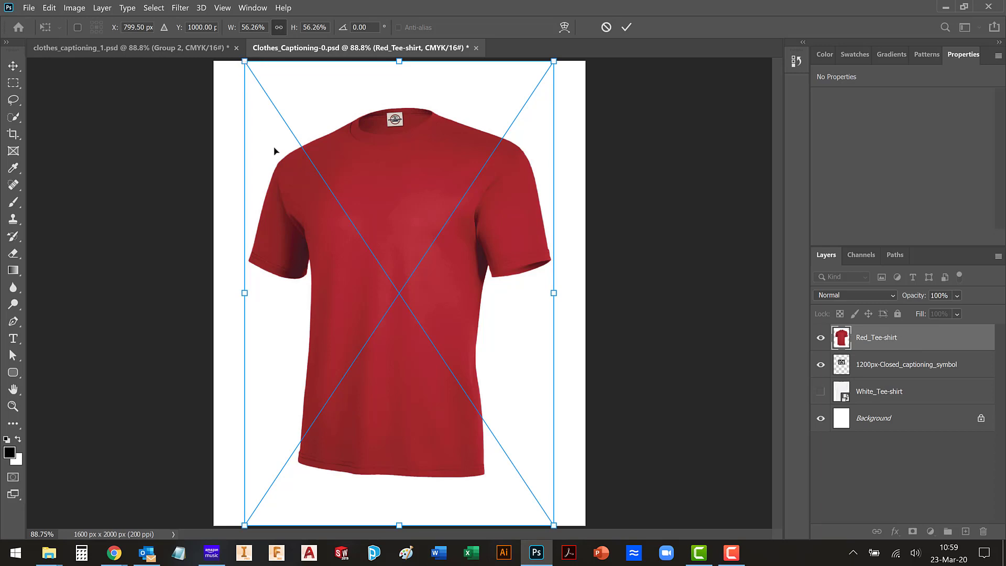
# Enlarge the red T-shirt to about 1581 × 2374 px and put its layer directly beneath the closed captioning symbol layer.
pyautogui.scroll(1, 285, 168)
pyautogui.scroll(-2, 285, 168)
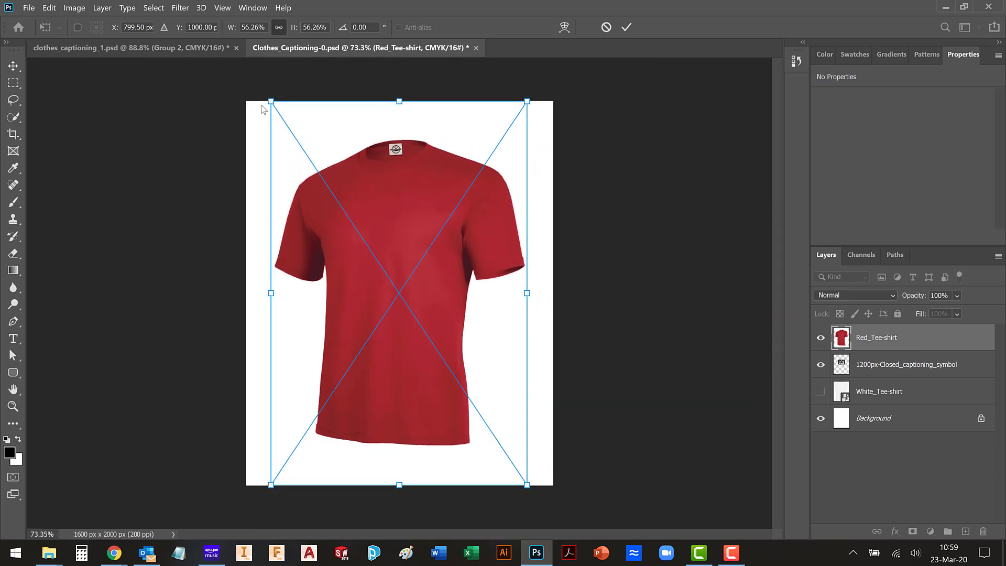
pyautogui.moveTo(271, 102); pyautogui.dragTo(242, 68)
pyautogui.moveTo(891, 342); pyautogui.dragTo(888, 379)
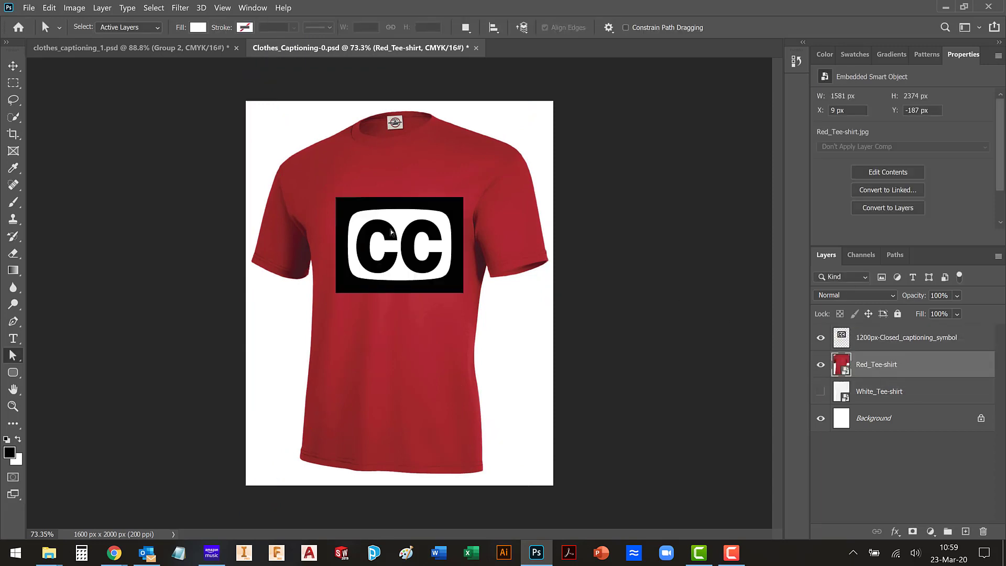
# Move the closed captioning symbol slightly up and left on the red T-shirt's chest, then deselect its layer.
pyautogui.click(901, 338)
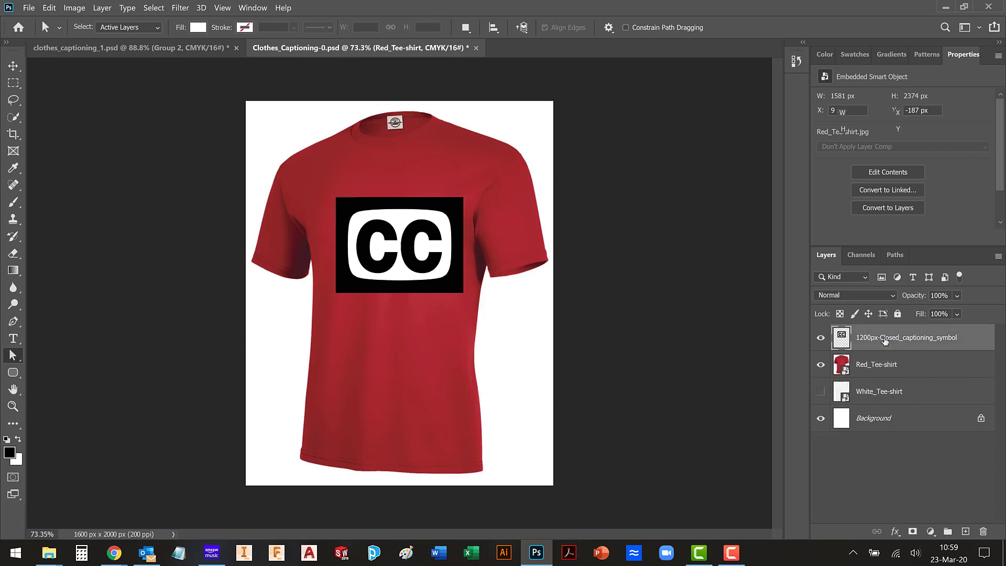
pyautogui.click(14, 66)
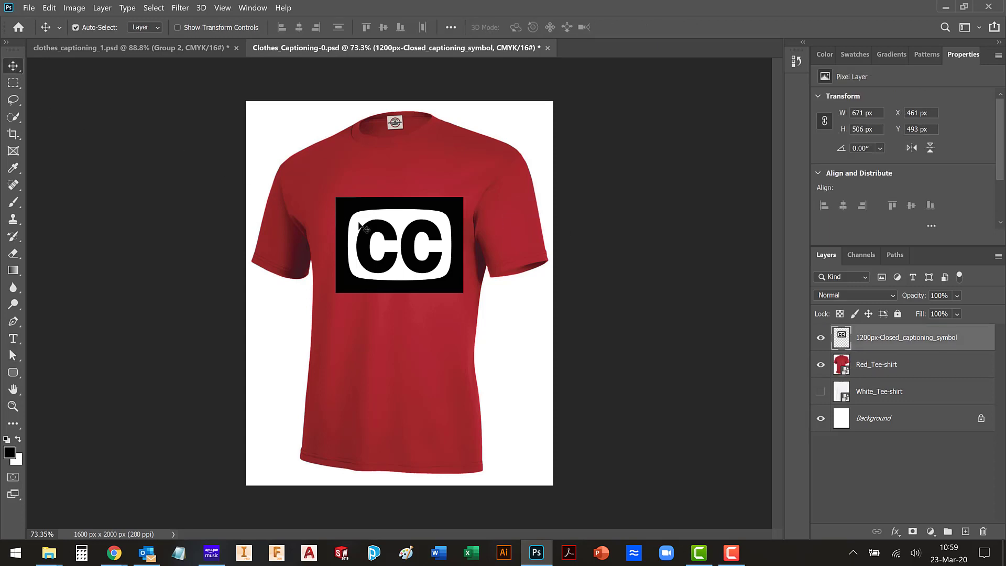
pyautogui.moveTo(379, 242); pyautogui.dragTo(370, 230)
pyautogui.click(589, 231)
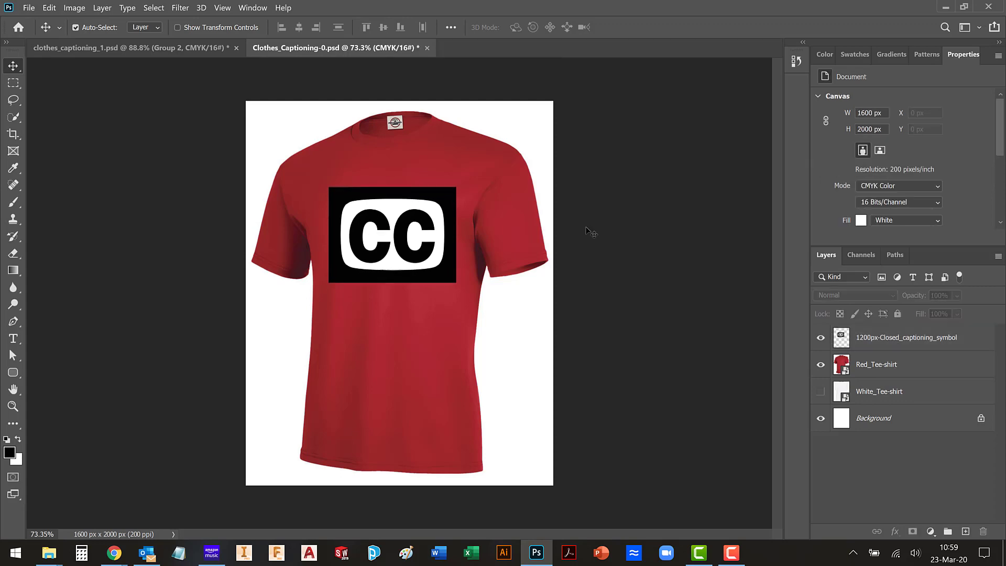
# Switch to Chrome, search Google Images for "closed captioning logo" and open the Closed Captioning on Fox 4 speech-bubble image.
pyautogui.hotkey('alt', 'Tab')
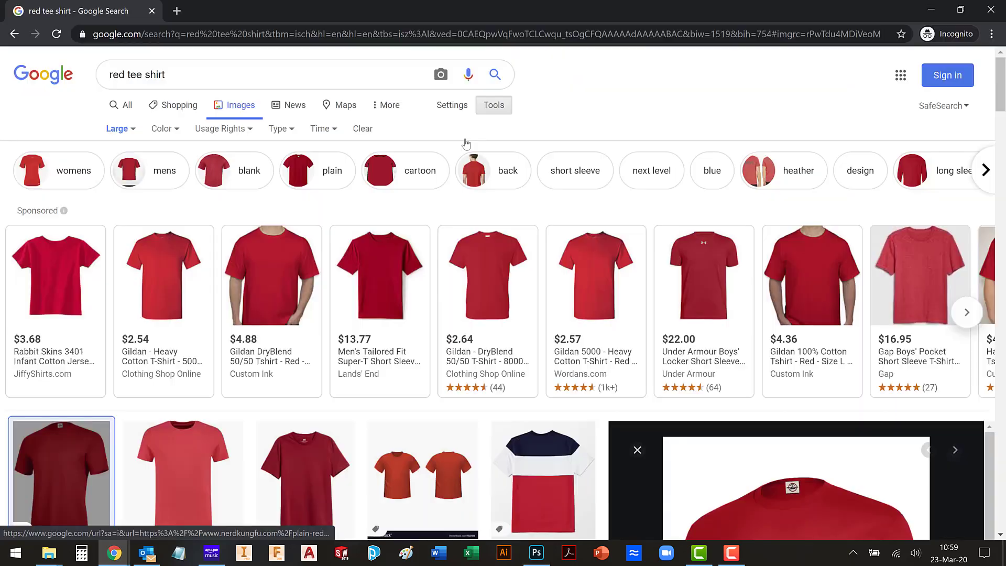
pyautogui.click(180, 82)
pyautogui.tripleClick(179, 82)
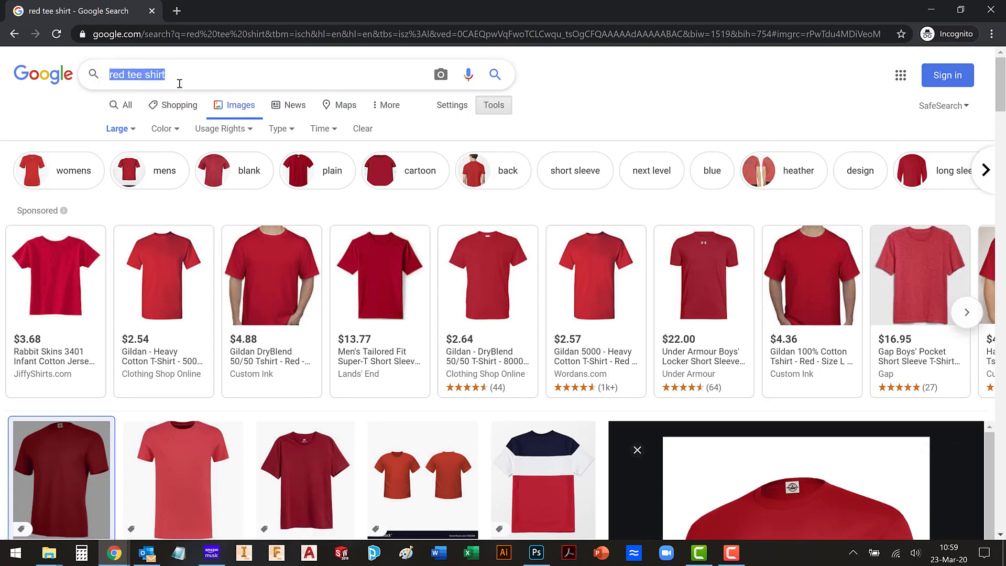
pyautogui.write('closed cap')
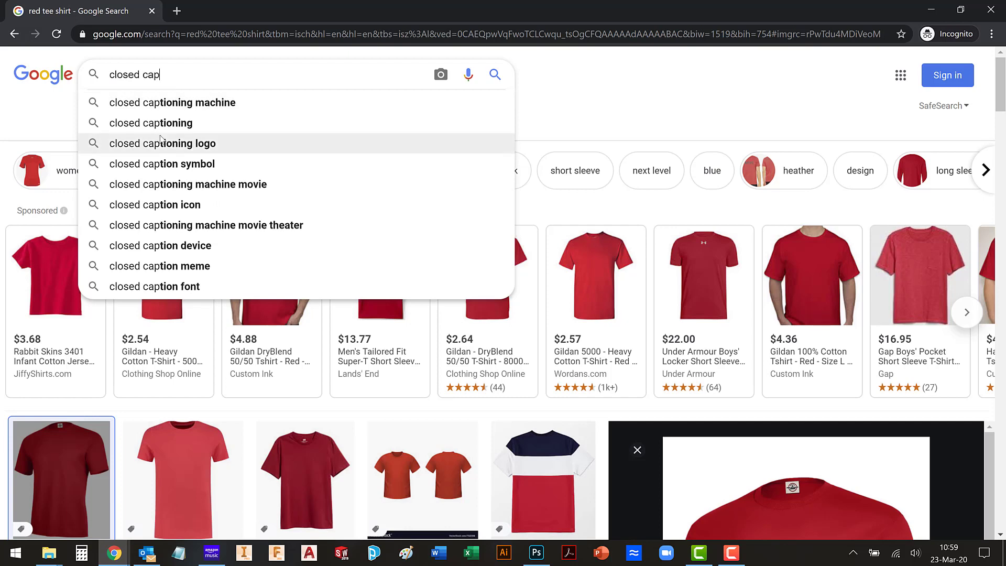
pyautogui.click(180, 145)
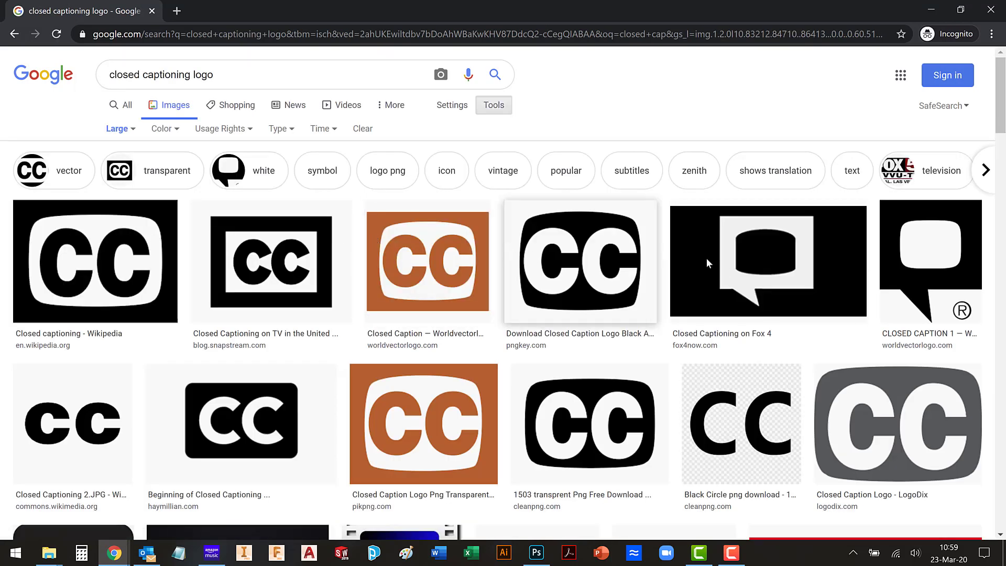
pyautogui.click(707, 261)
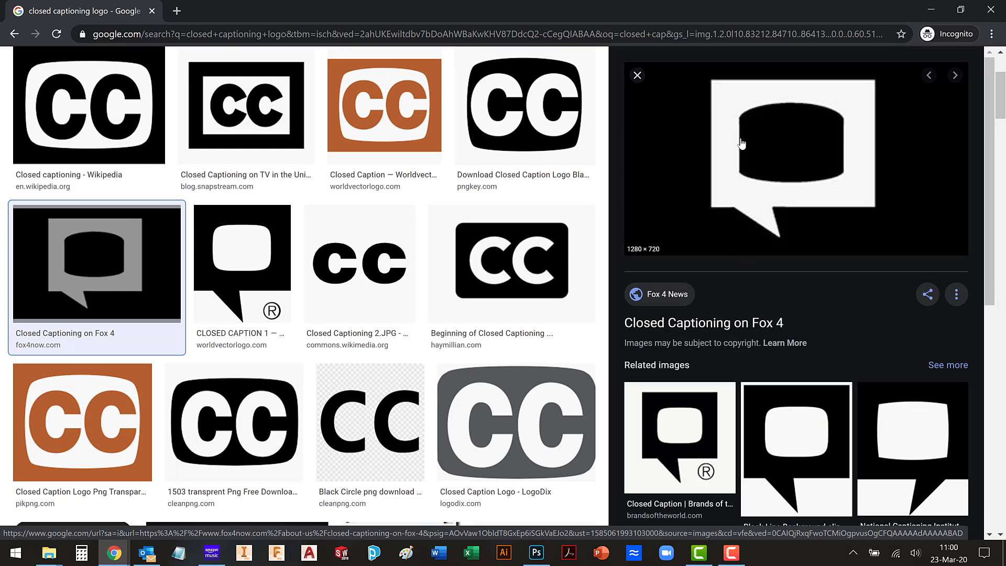
# Switch back to Photoshop and hide the 1200px-Closed_captioning_symbol layer, checking the Fox 4 logo in Chrome as reference.
pyautogui.hotkey('alt', 'Tab')
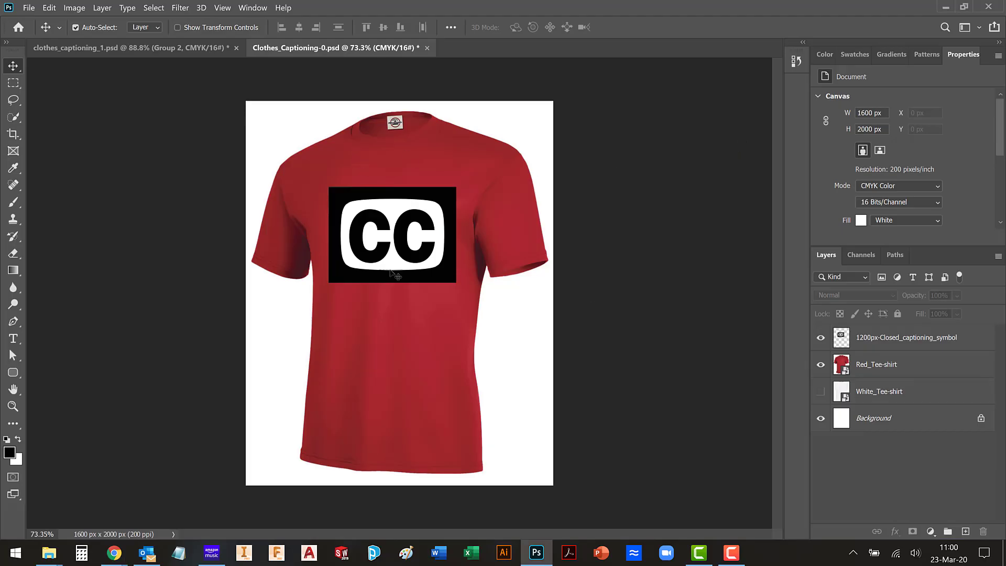
pyautogui.click(821, 339)
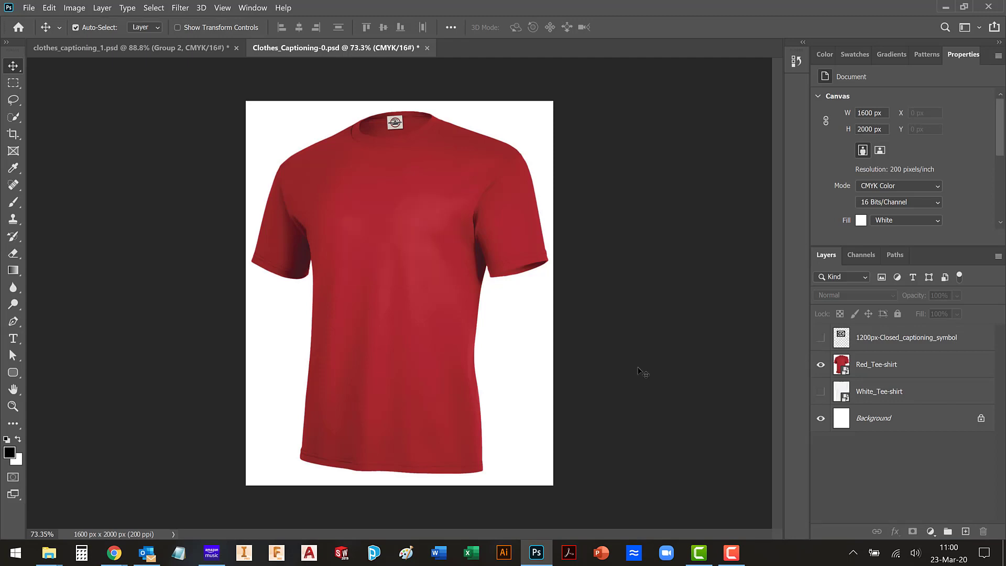
pyautogui.hotkey('alt', 'Tab')
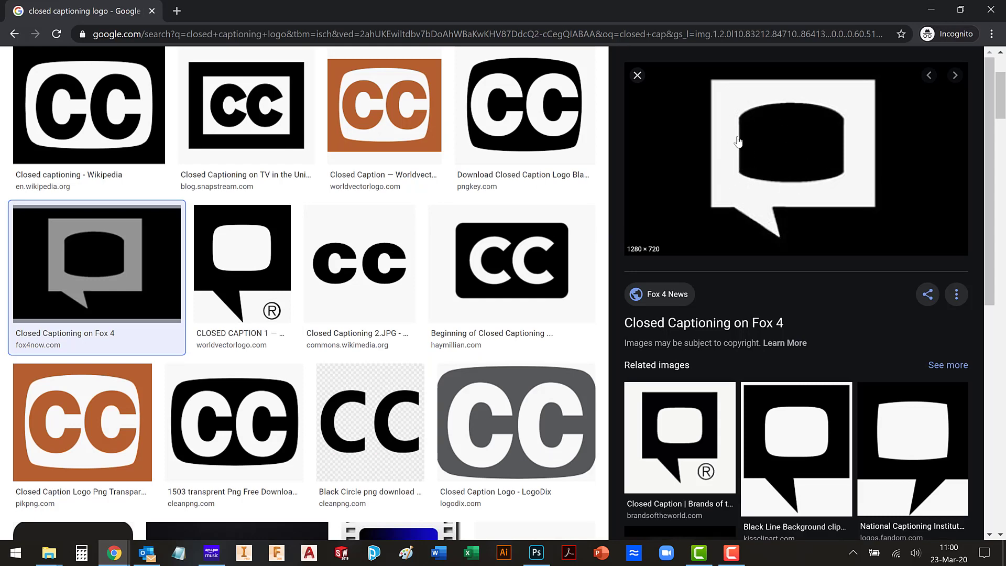
pyautogui.hotkey('alt', 'Tab')
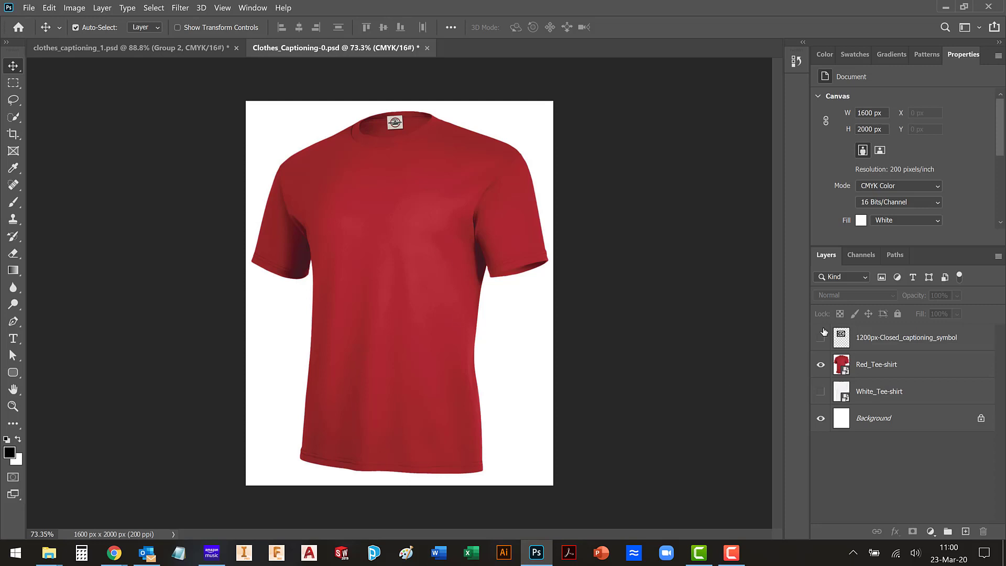
# Add a new layer at the top of the layer stack and name it CC_Logo.
pyautogui.click(965, 531)
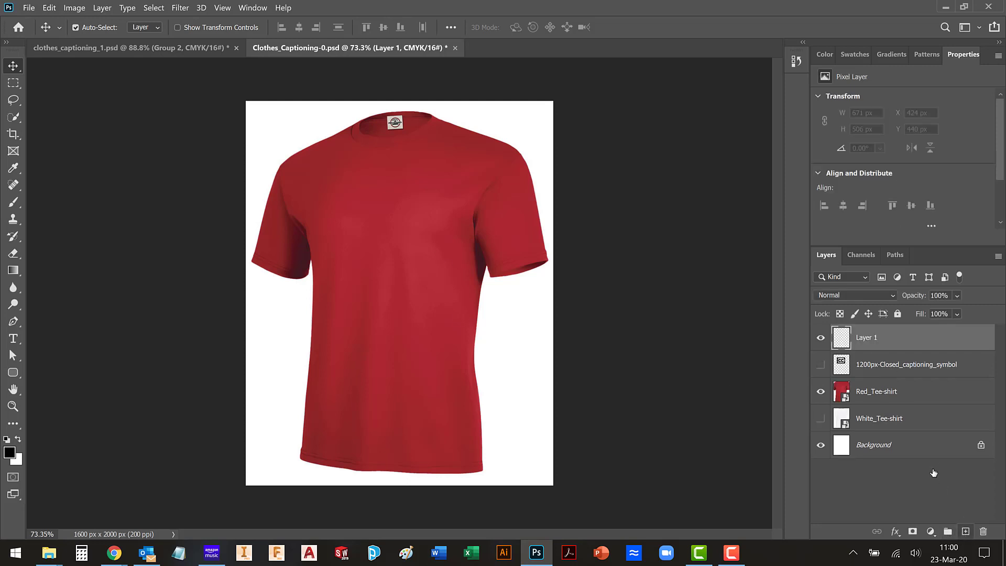
pyautogui.doubleClick(874, 338)
pyautogui.write('CC_Logo')
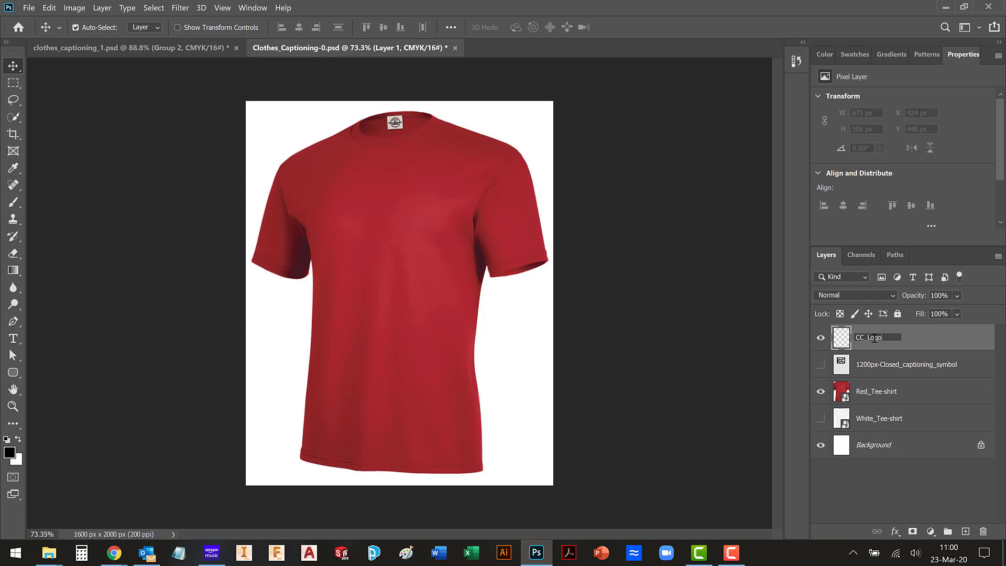
pyautogui.press('Return')
# Draw a black-filled square of about 520 × 520 px on the shirt's chest with the Rectangle tool.
pyautogui.click(13, 373)
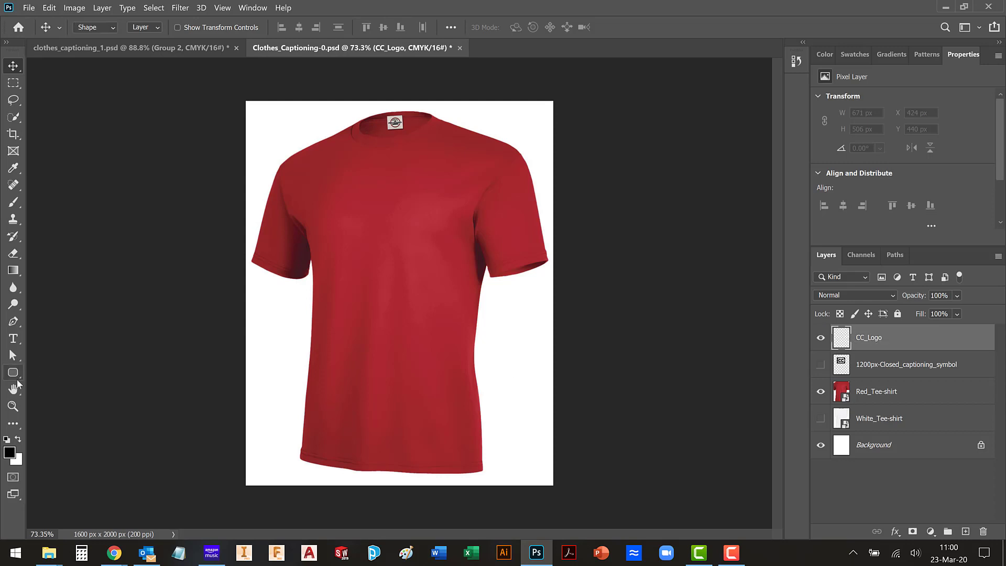
pyautogui.rightClick(18, 380)
pyautogui.click(52, 370)
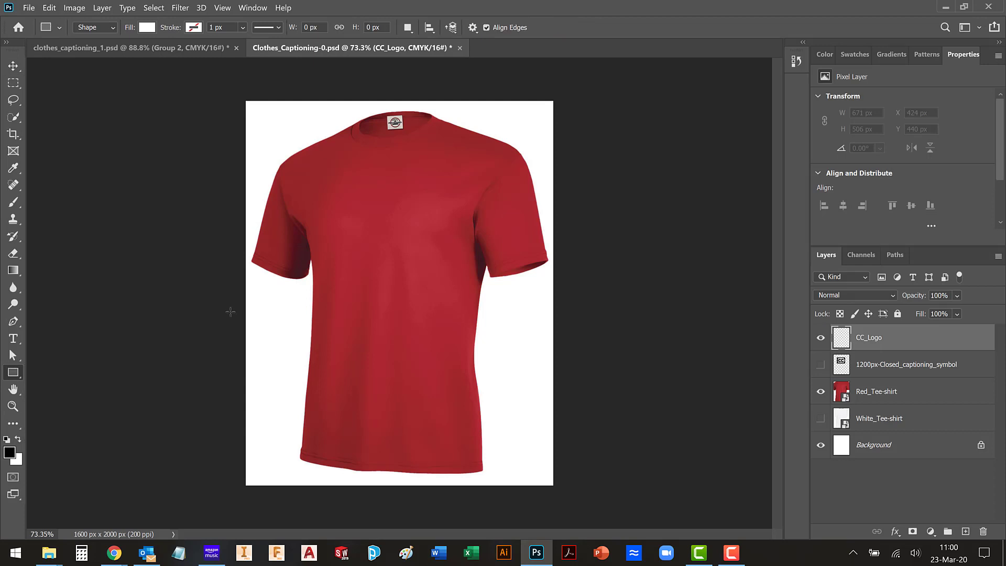
pyautogui.click(10, 453)
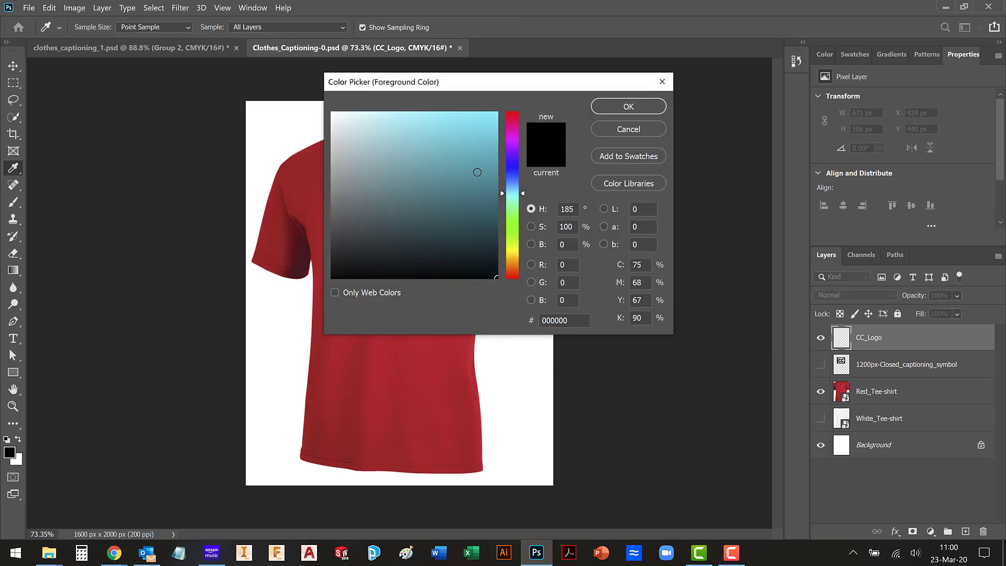
pyautogui.click(636, 106)
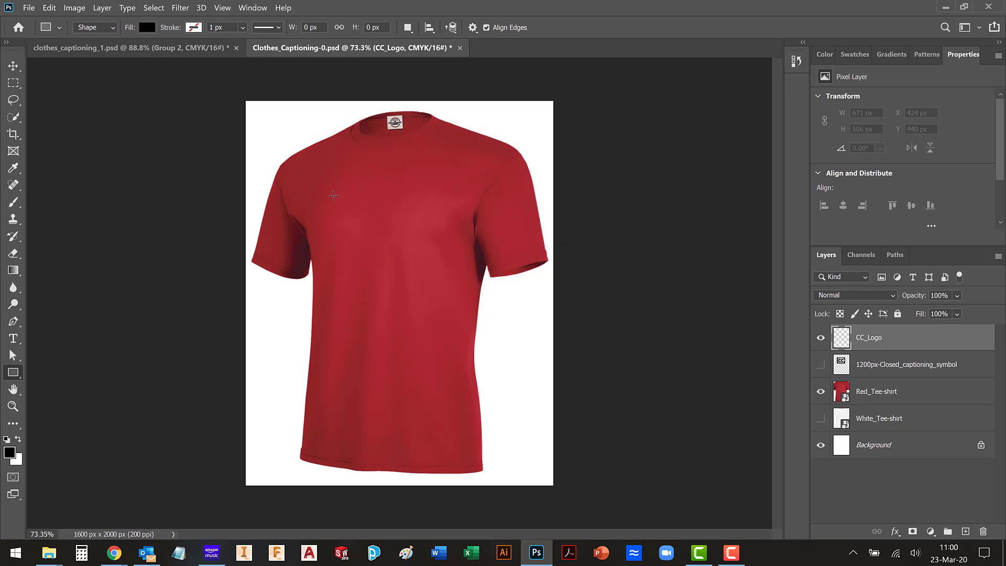
pyautogui.moveTo(333, 196); pyautogui.dragTo(453, 295)
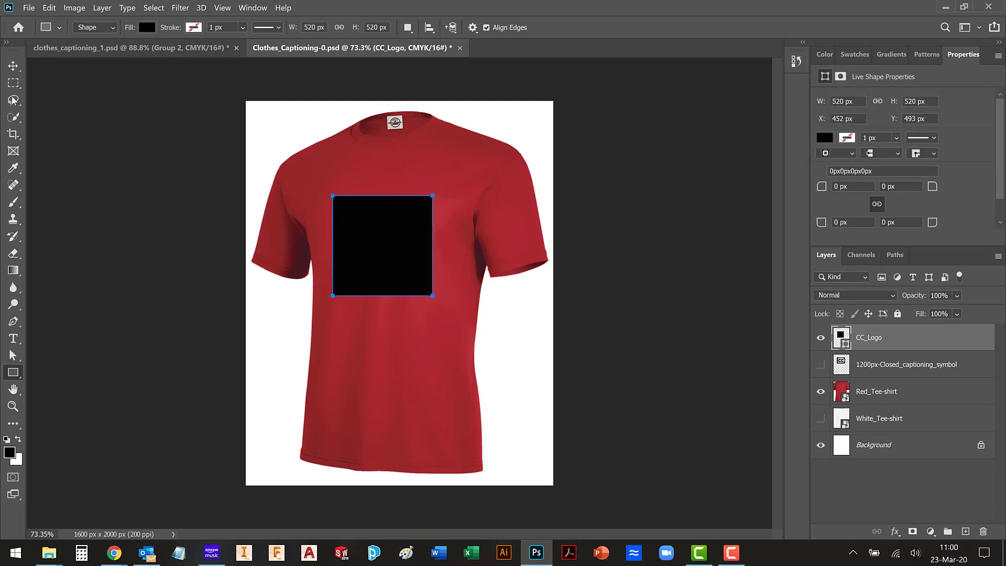
# Move the black square slightly up on the chest and compare it with the reference logo in Chrome.
pyautogui.click(14, 66)
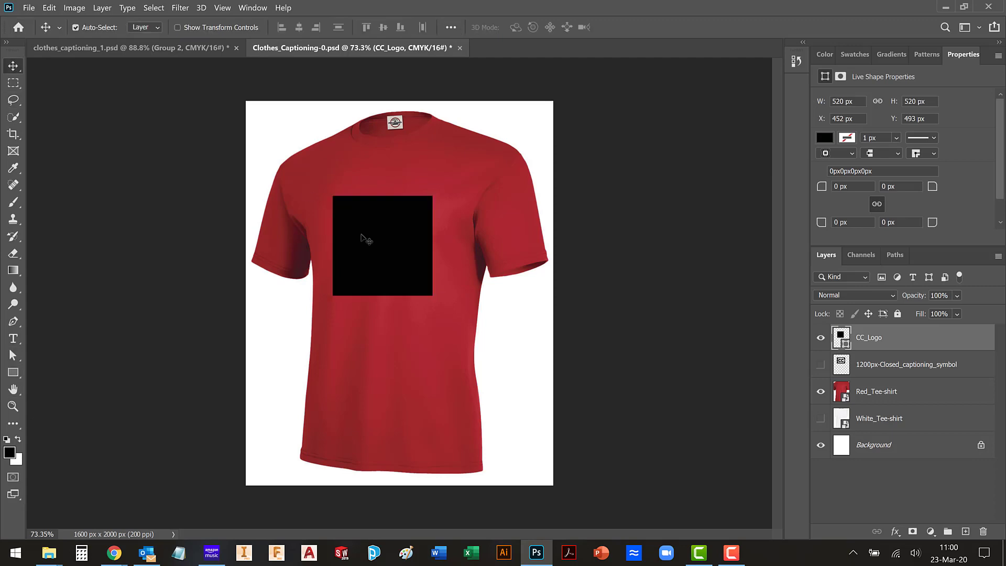
pyautogui.moveTo(365, 238); pyautogui.dragTo(366, 229)
pyautogui.hotkey('alt', 'Tab')
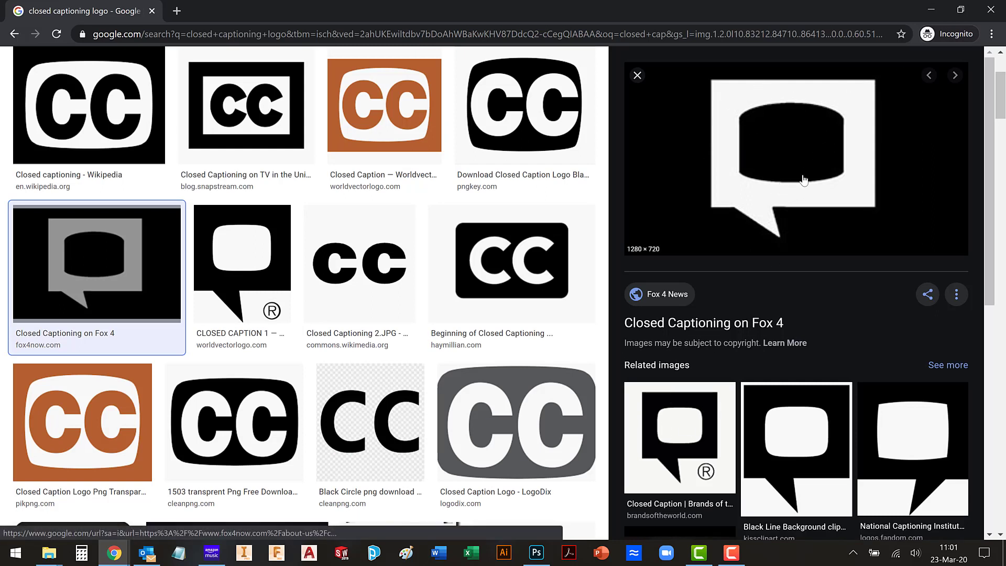
pyautogui.hotkey('alt', 'Tab')
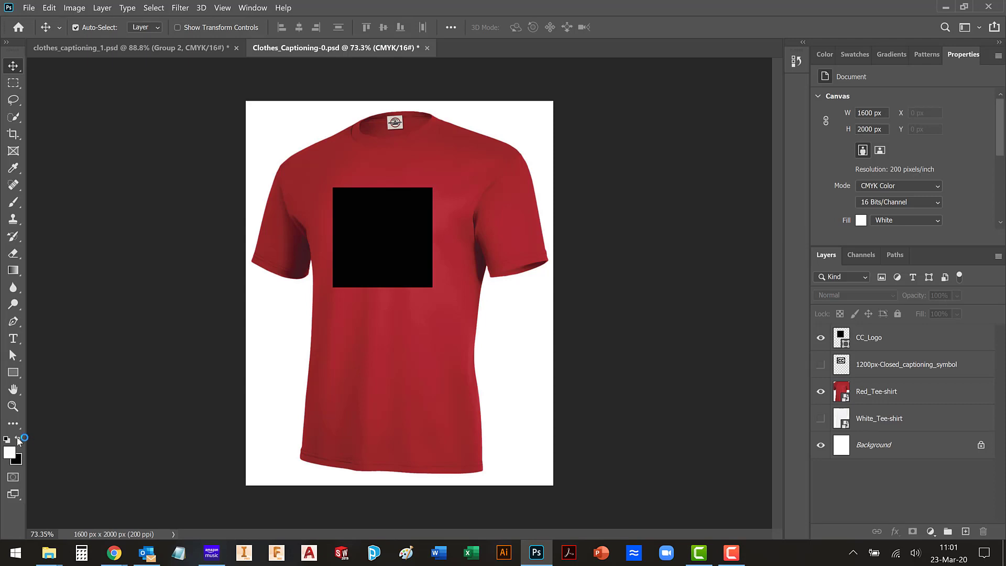
# Make white the foreground colour and draw a rounded rectangle of about 333 × 311 px inside the black square.
pyautogui.click(18, 439)
pyautogui.click(18, 439)
pyautogui.click(16, 376)
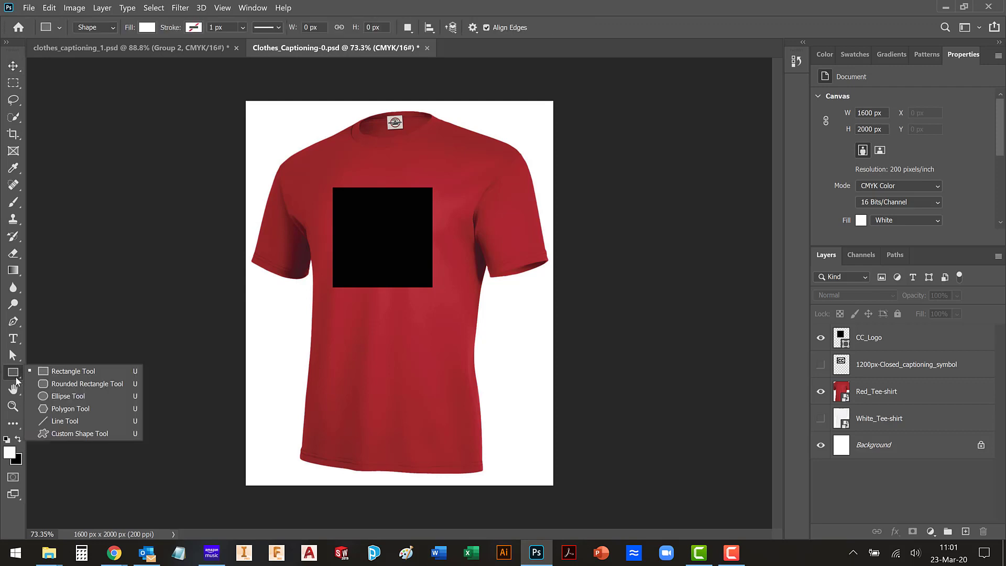
pyautogui.click(44, 387)
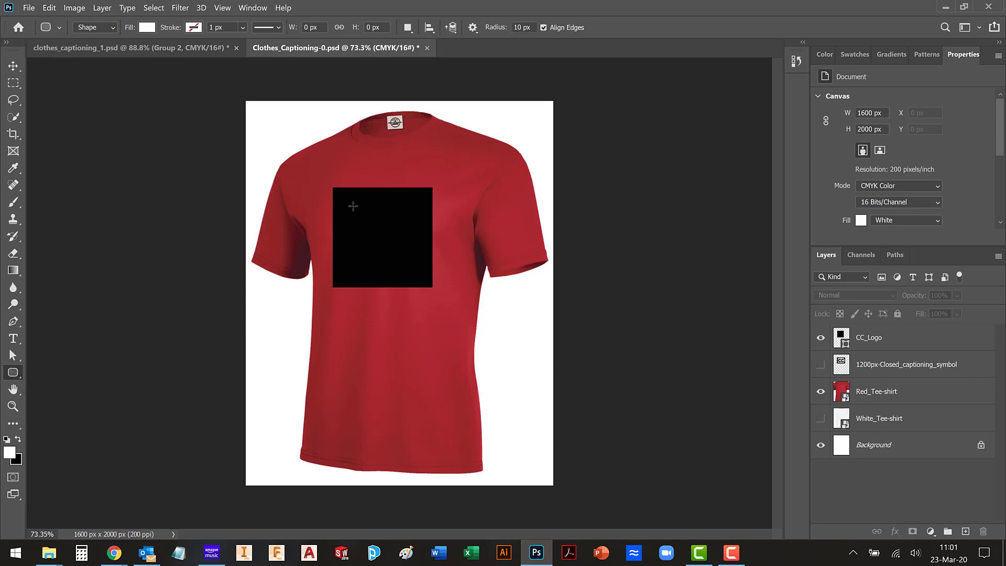
pyautogui.moveTo(349, 204); pyautogui.dragTo(413, 264)
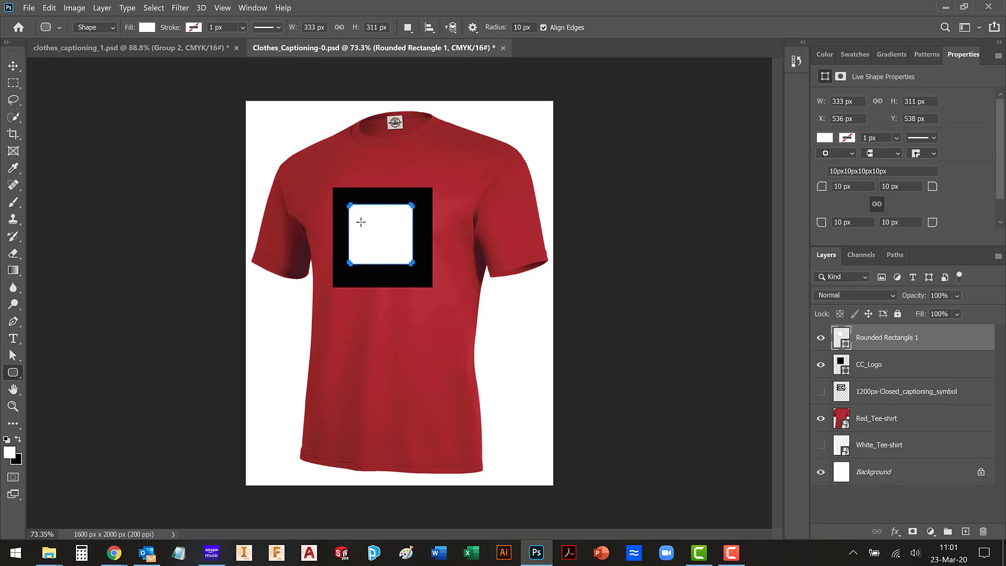
# Centre the white rounded rectangle horizontally in the black square and set all its corner radii to 80 px.
pyautogui.click(13, 66)
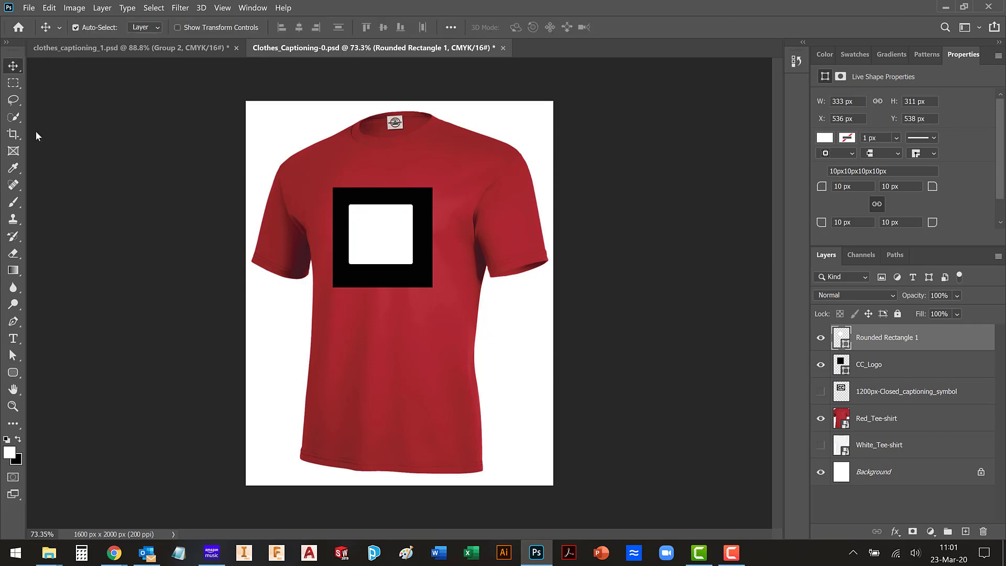
pyautogui.moveTo(364, 229); pyautogui.dragTo(368, 235)
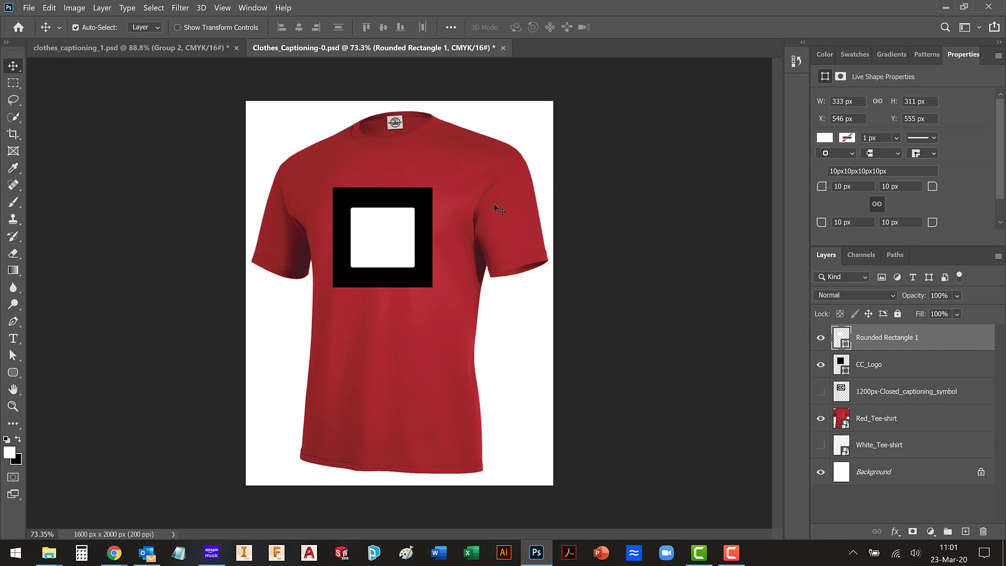
pyautogui.moveTo(854, 190); pyautogui.dragTo(825, 189)
pyautogui.write('80')
pyautogui.press('Return')
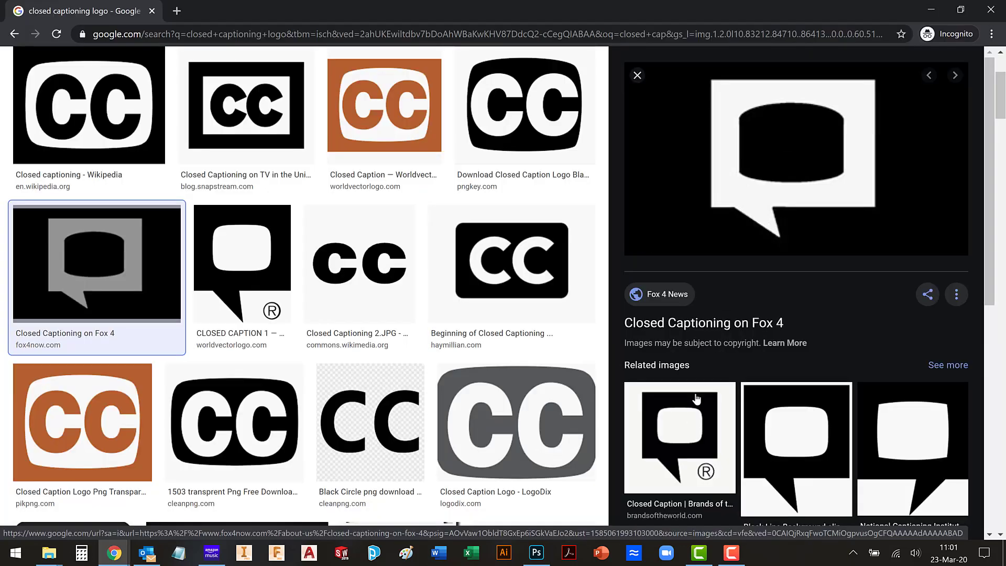
# View the Brands of the World closed caption logo among the related images in Chrome and return to Photoshop.
pyautogui.click(690, 415)
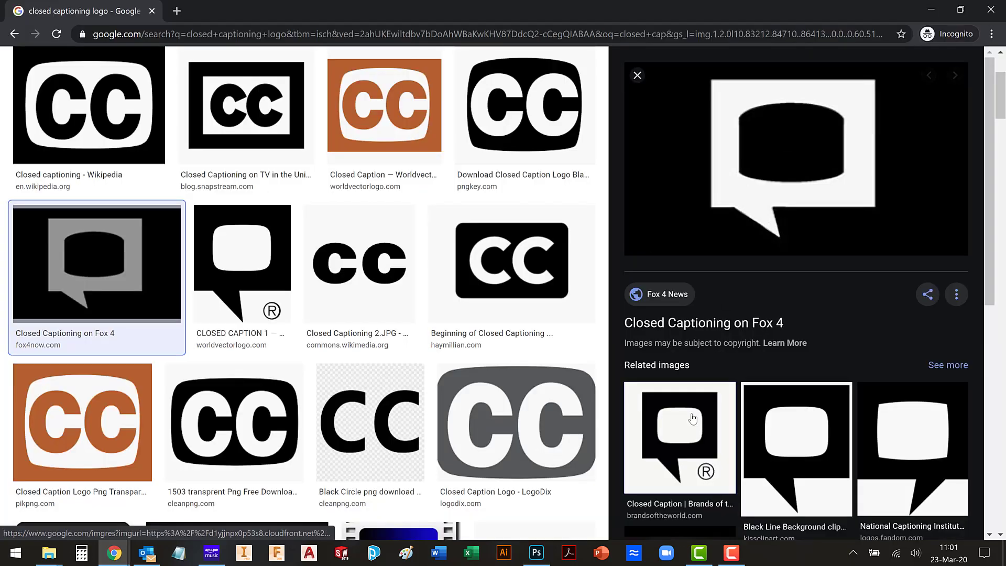
pyautogui.scroll(2, 770, 129)
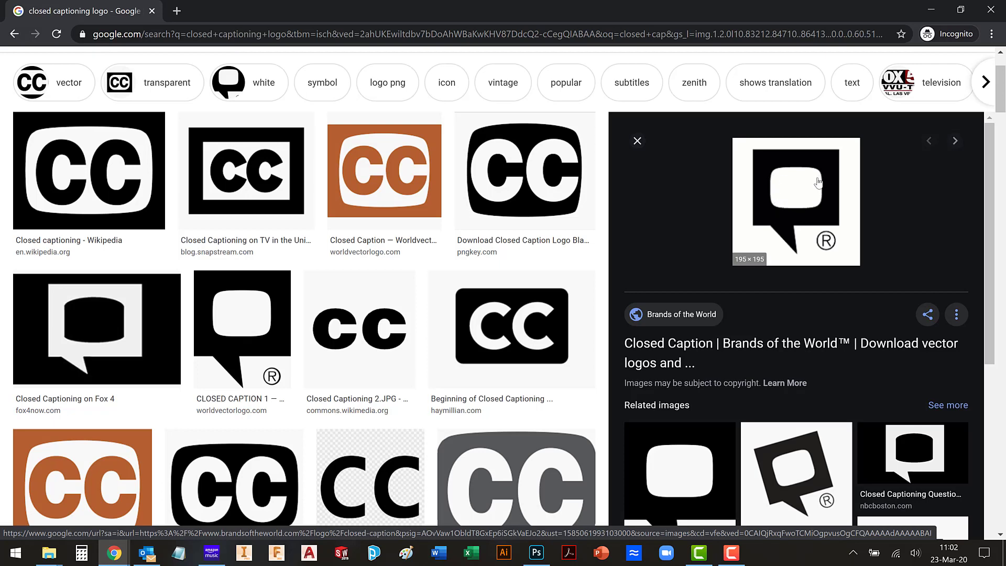
pyautogui.hotkey('alt', 'Tab')
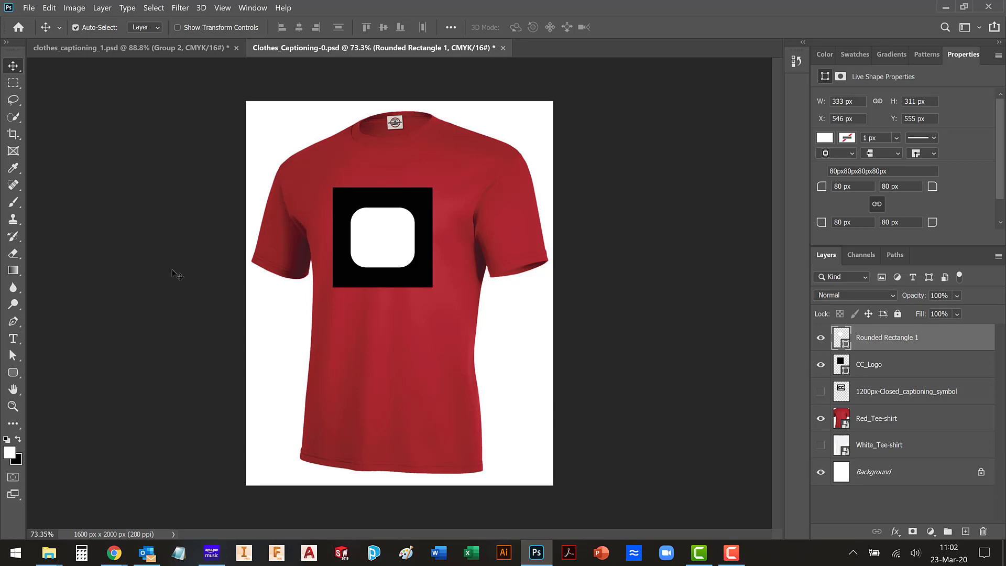
# Convert the white rounded rectangle to a regular path by extending its two upper corners' horizontal handles to the shape's sides with Direct Selection.
pyautogui.click(18, 366)
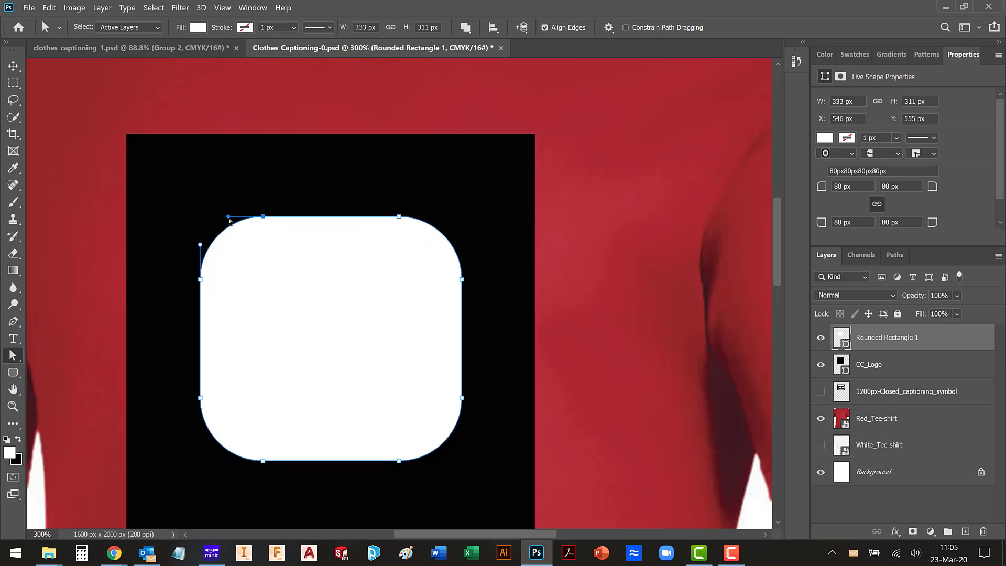
pyautogui.moveTo(229, 220); pyautogui.dragTo(202, 233)
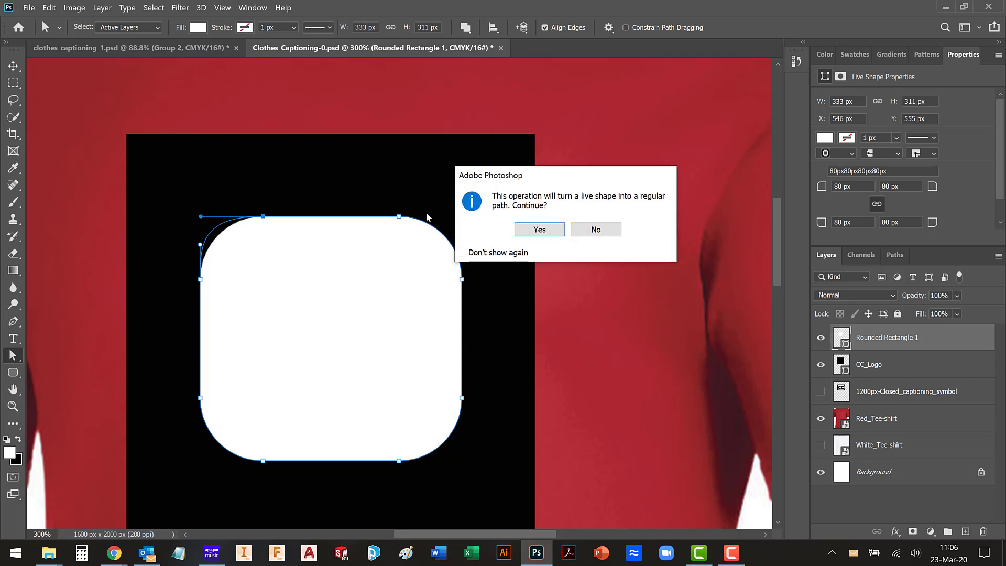
pyautogui.click(538, 229)
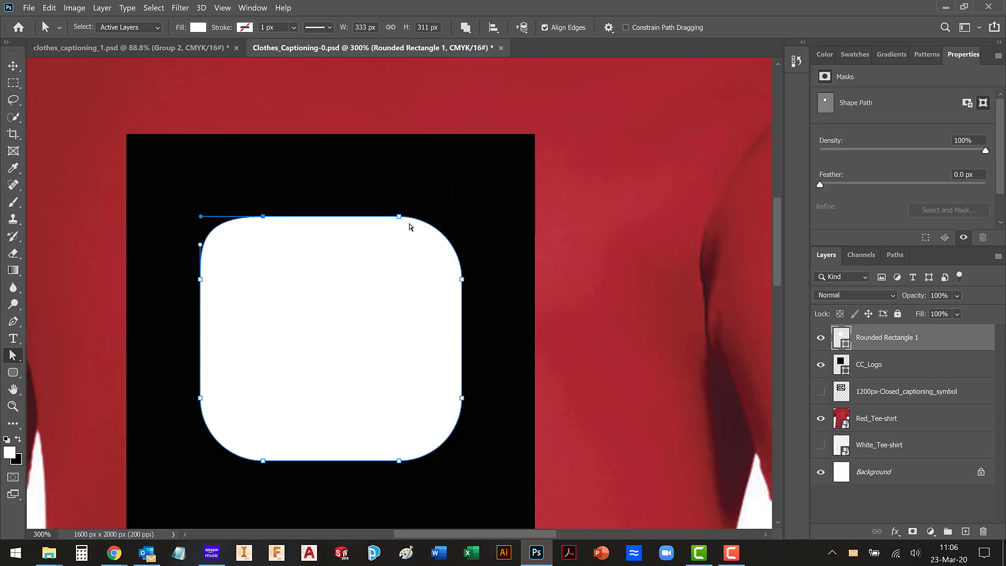
pyautogui.click(413, 220)
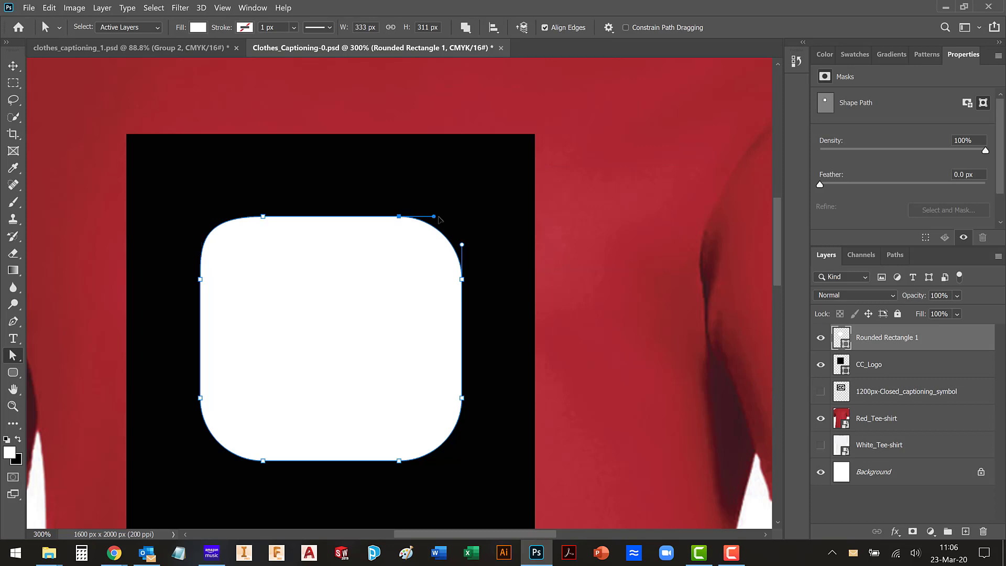
pyautogui.moveTo(434, 216); pyautogui.dragTo(460, 225)
pyautogui.moveTo(462, 229); pyautogui.dragTo(462, 229)
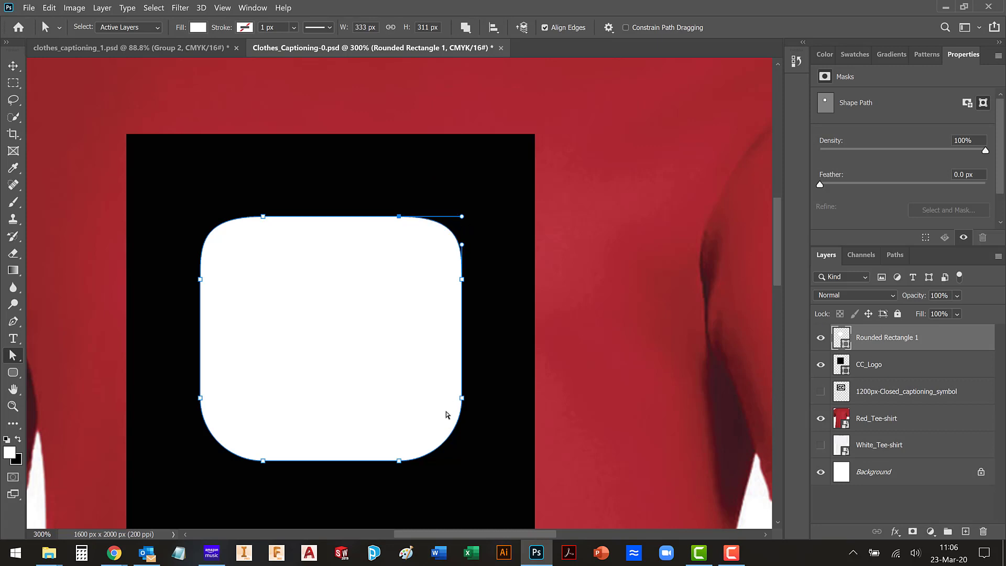
# Extend the horizontal handles of the white shape's two lower corners outward to the shape's sides, matching the upper corners.
pyautogui.moveTo(404, 463); pyautogui.dragTo(463, 468)
pyautogui.click(262, 461)
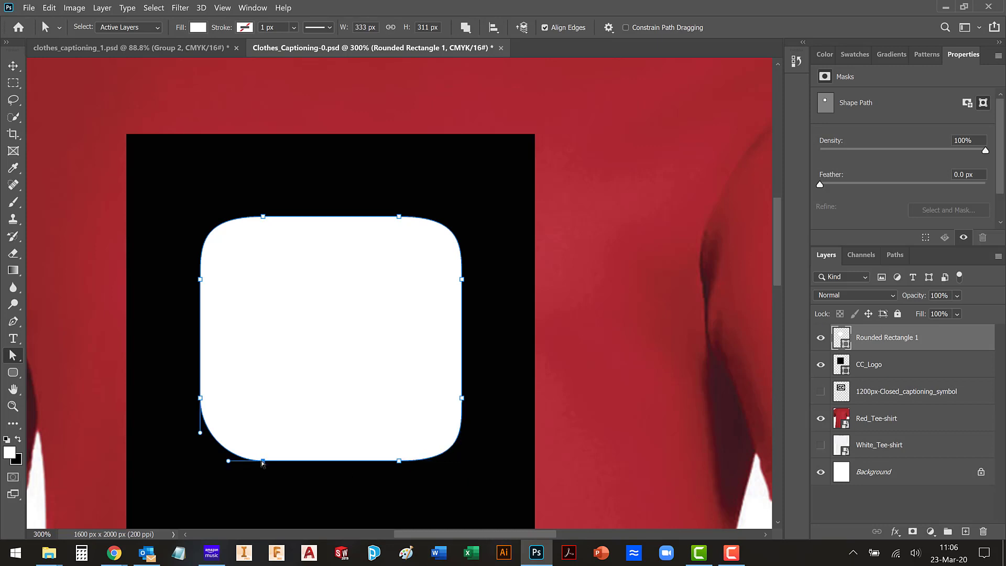
pyautogui.moveTo(229, 463); pyautogui.dragTo(201, 461)
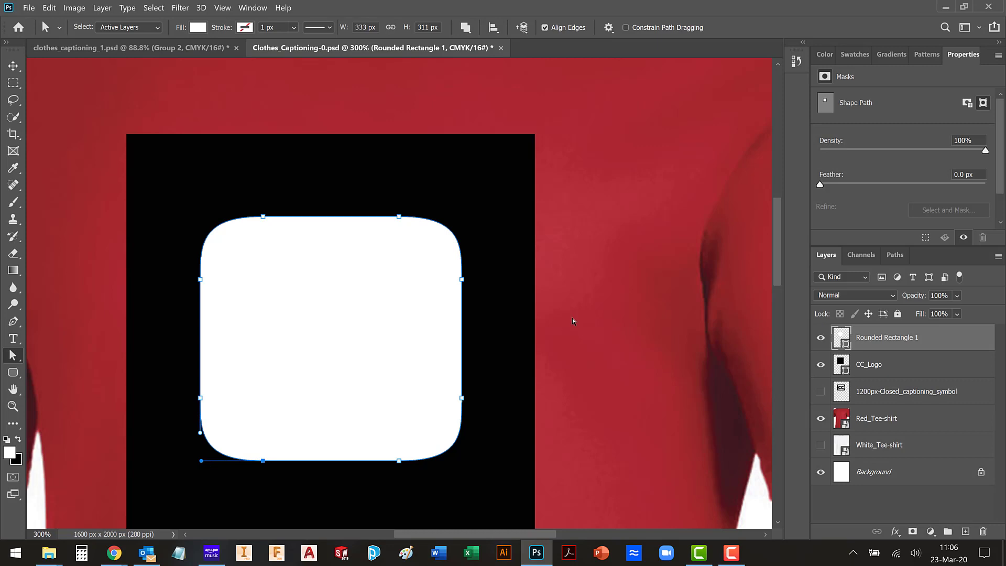
# Add an anchor point at the middle of the white rounded shape's upper edge and another at the middle of its lower edge.
pyautogui.rightClick(212, 285)
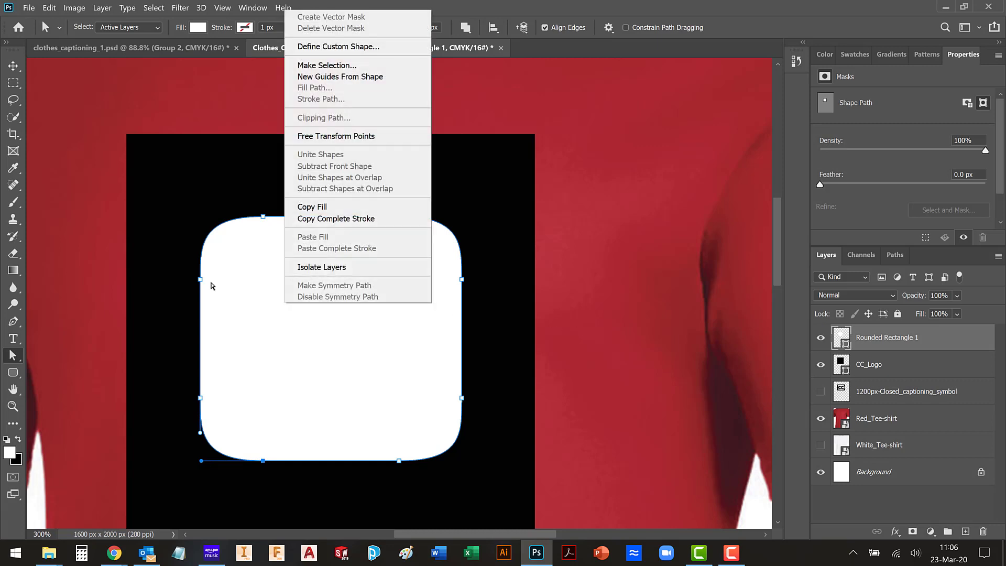
pyautogui.click(231, 371)
pyautogui.click(235, 302)
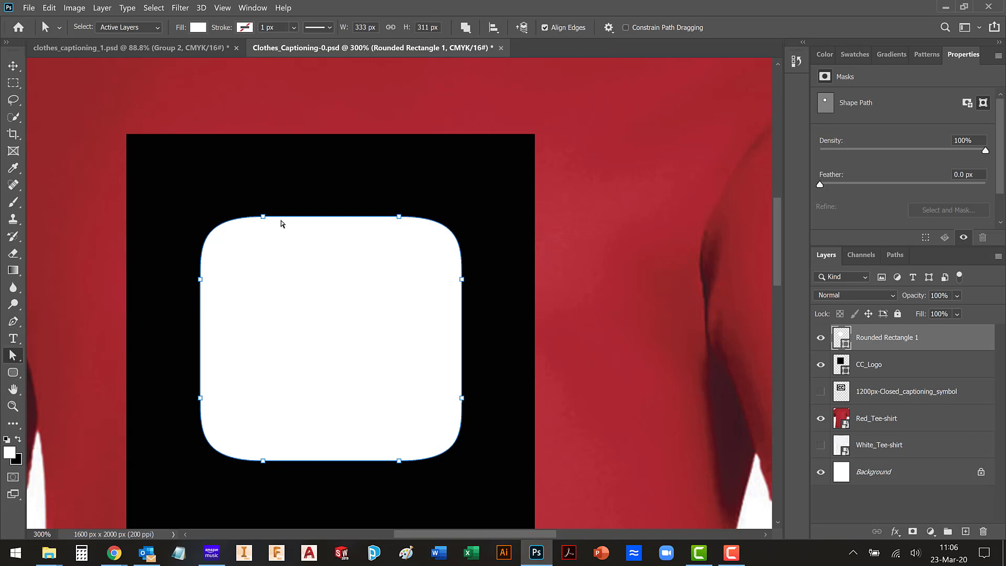
pyautogui.click(13, 321)
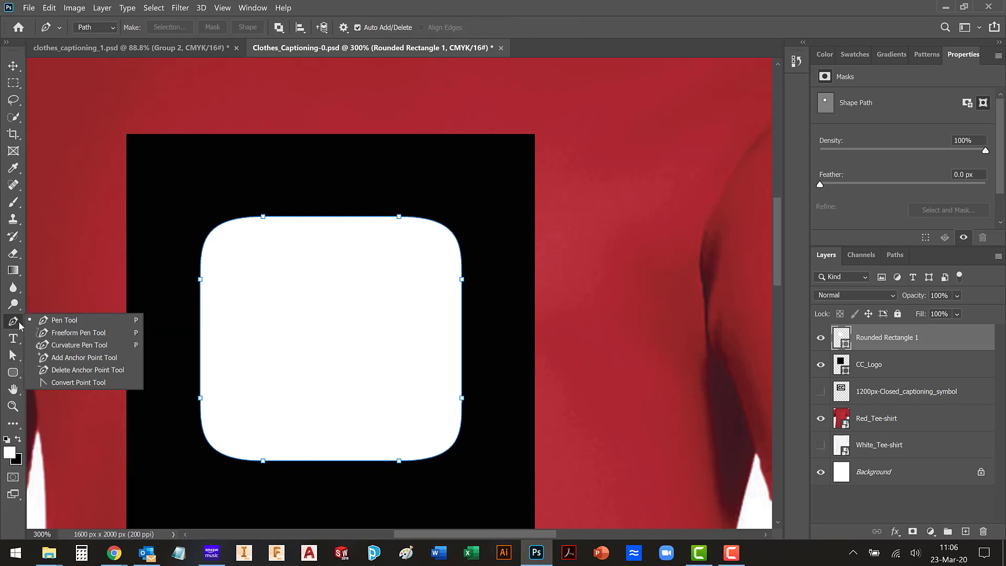
pyautogui.click(55, 361)
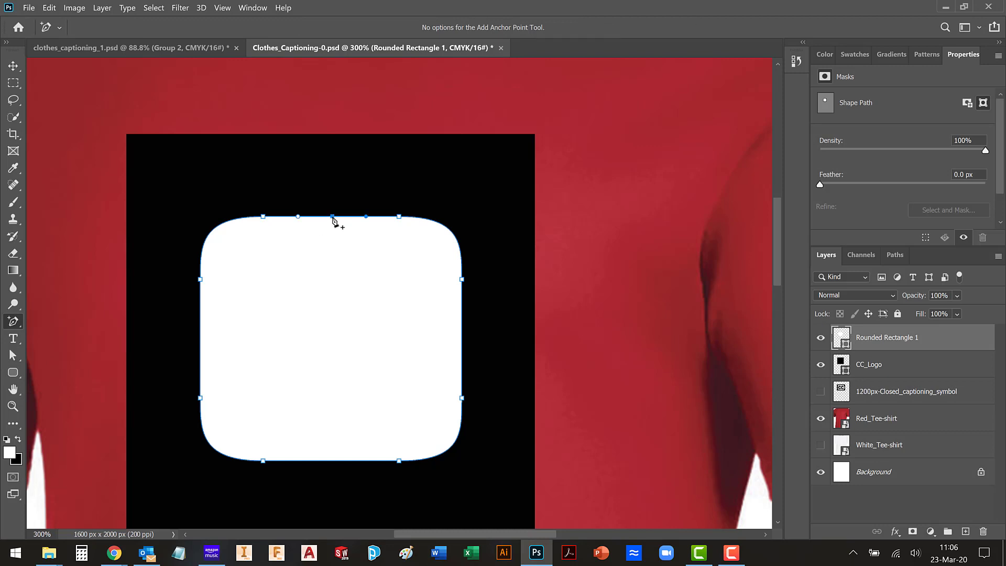
pyautogui.click(329, 461)
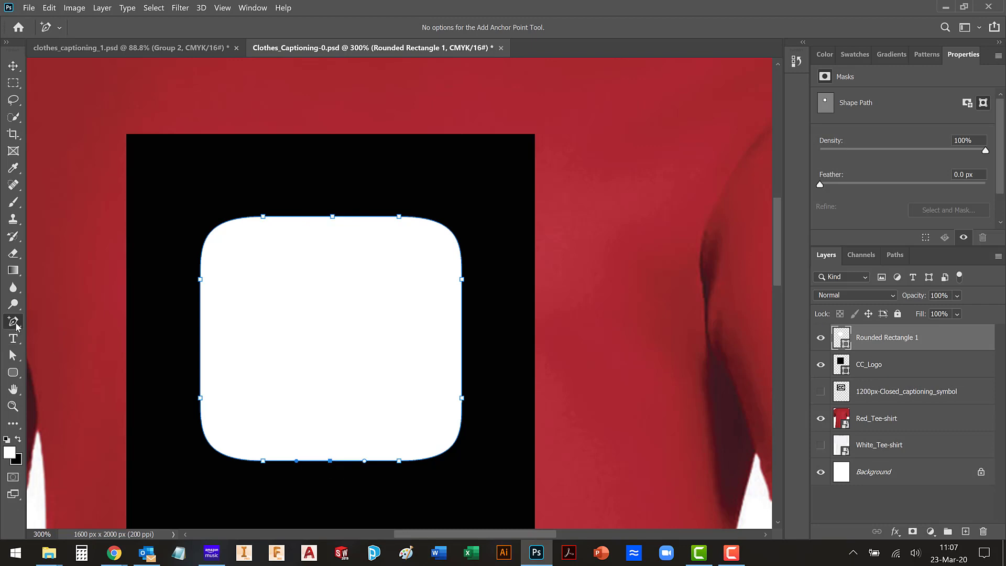
# Move the white shape's upper and lower middle anchors slightly outward so both edges bulge, for a height of about 318 px.
pyautogui.click(13, 355)
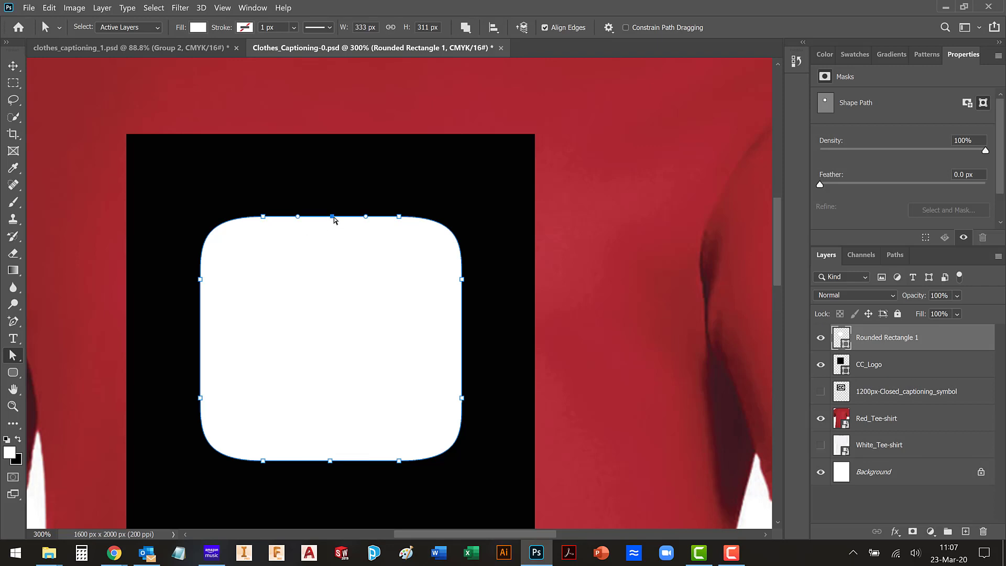
pyautogui.click(332, 215)
pyautogui.click(330, 462)
pyautogui.moveTo(329, 463); pyautogui.dragTo(330, 466)
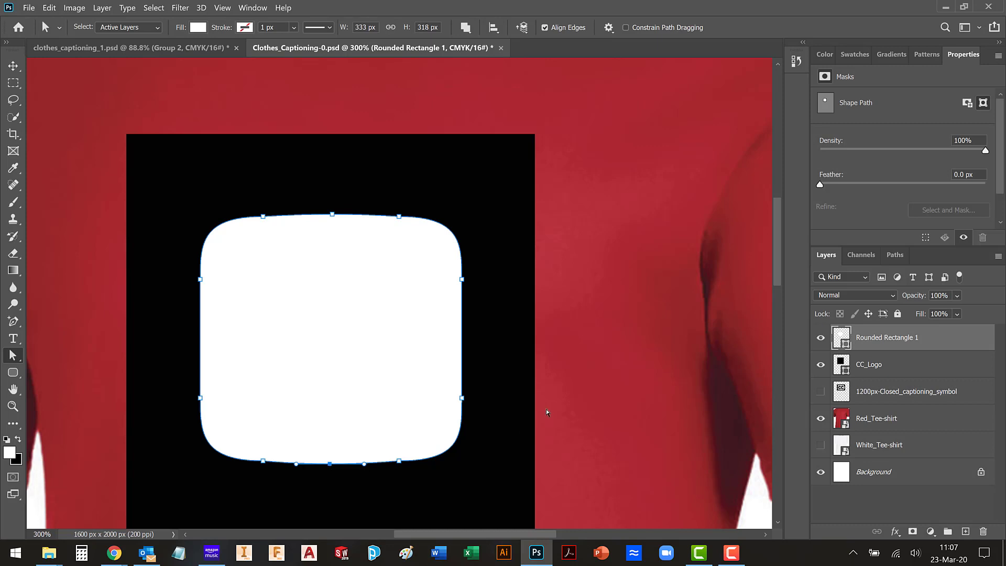
pyautogui.click(607, 388)
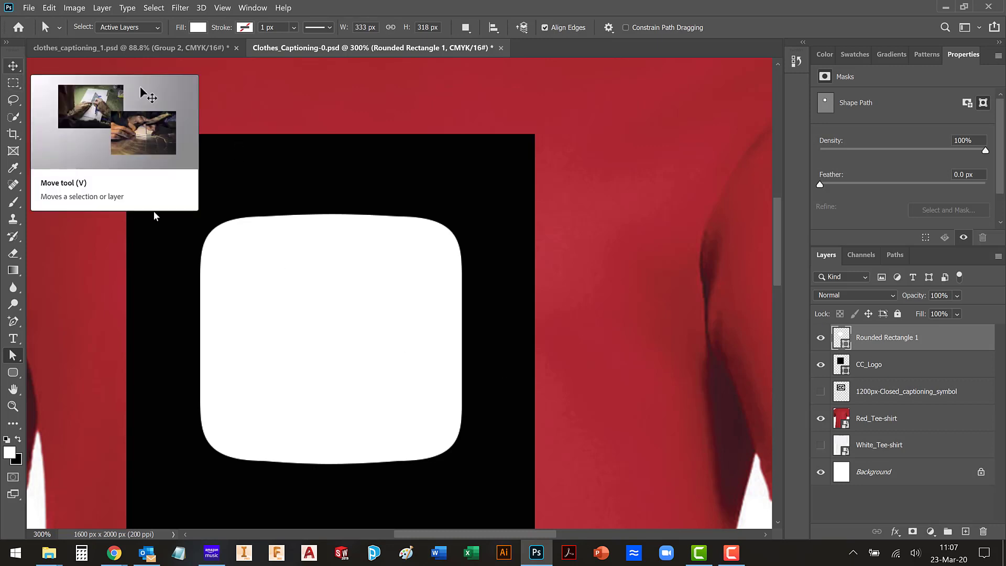
# Free Transform the white shape to about 118% width, stretching both sides equally about its centre at 100% height.
pyautogui.click(257, 268)
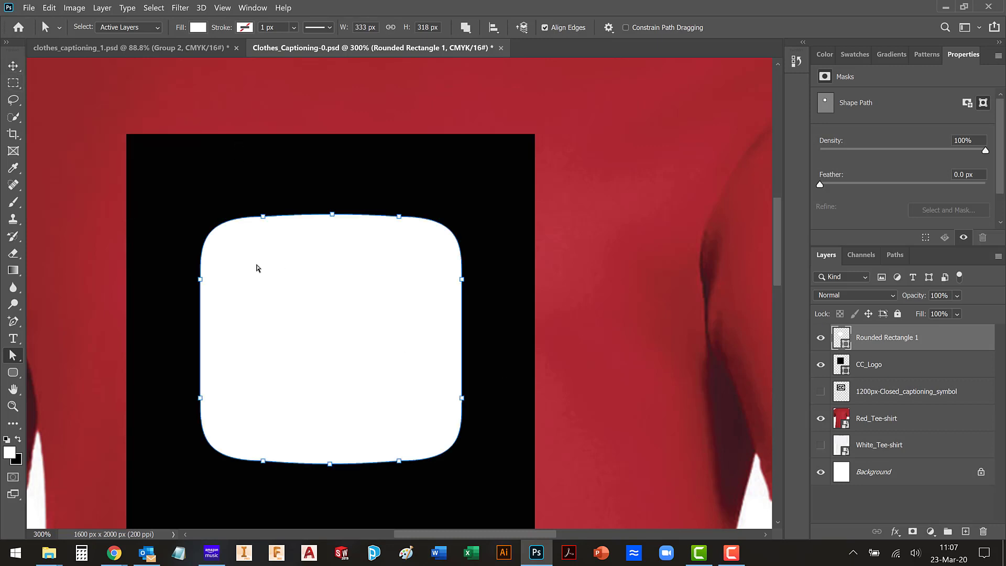
pyautogui.hotkey('ctrl', 't')
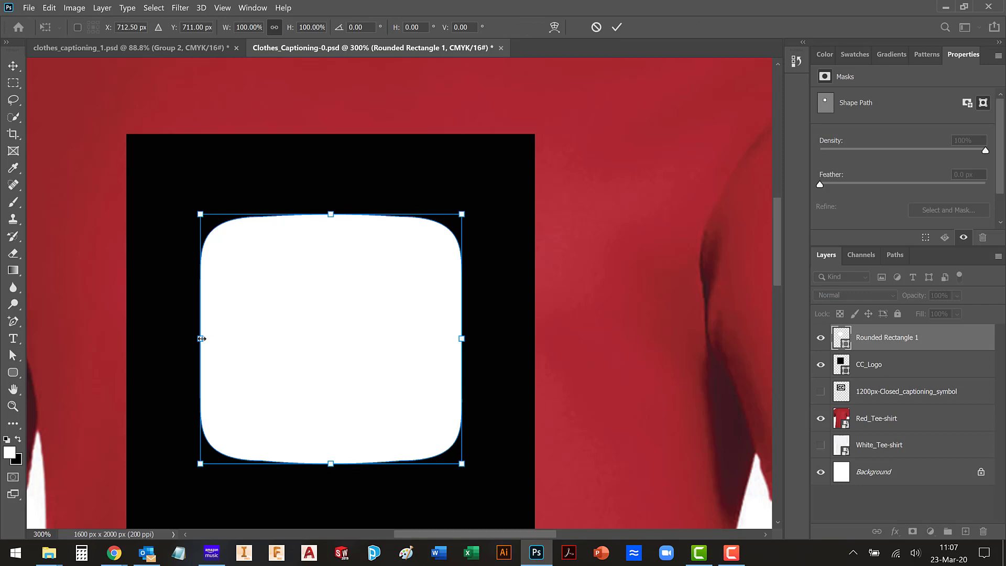
pyautogui.moveTo(201, 338); pyautogui.dragTo(178, 321)
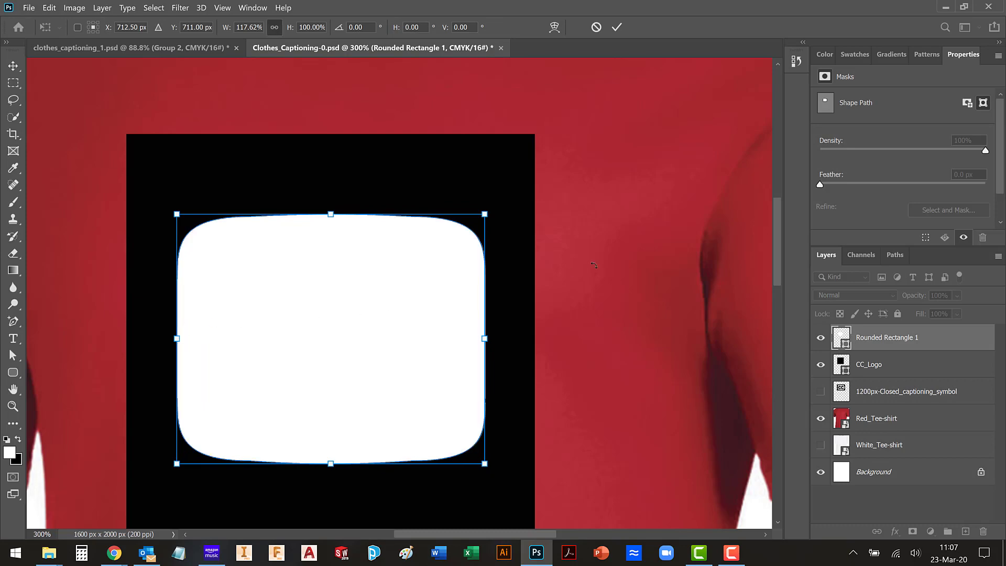
pyautogui.press('Return')
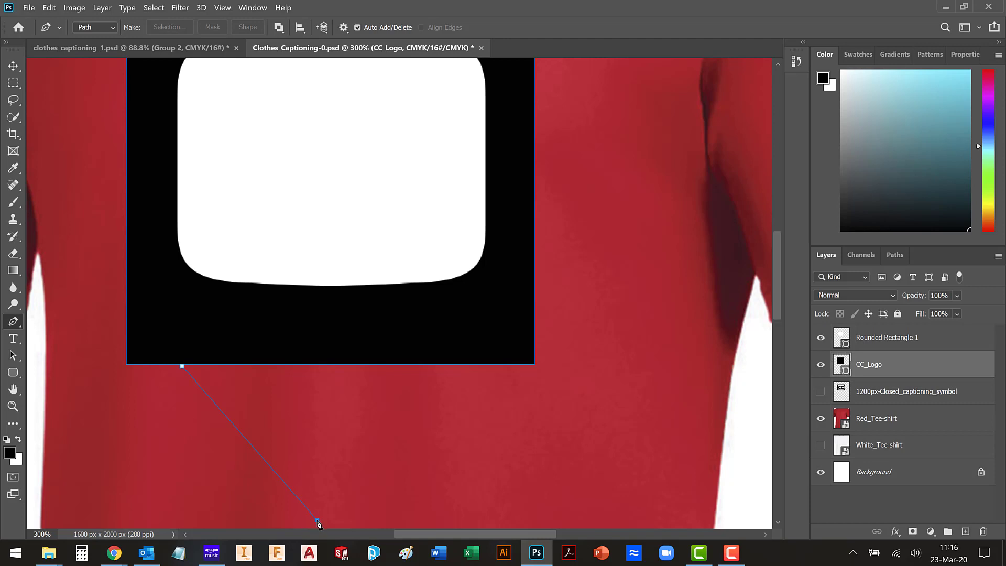
# Draw a black triangular speech-bubble tail with the Pen tool under the left part of the black square on the CC_Logo layer.
pyautogui.click(291, 365)
pyautogui.click(183, 365)
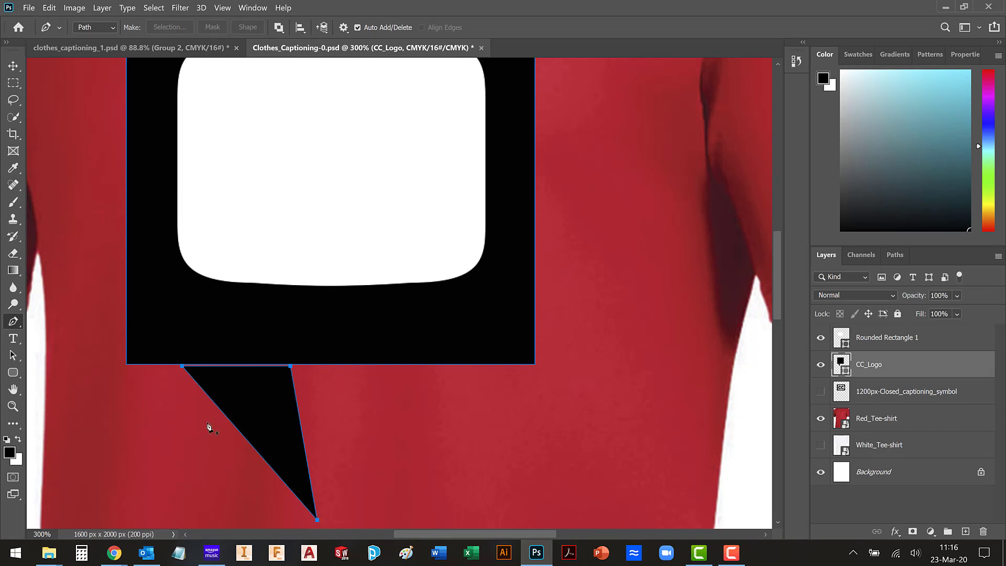
pyautogui.click(12, 66)
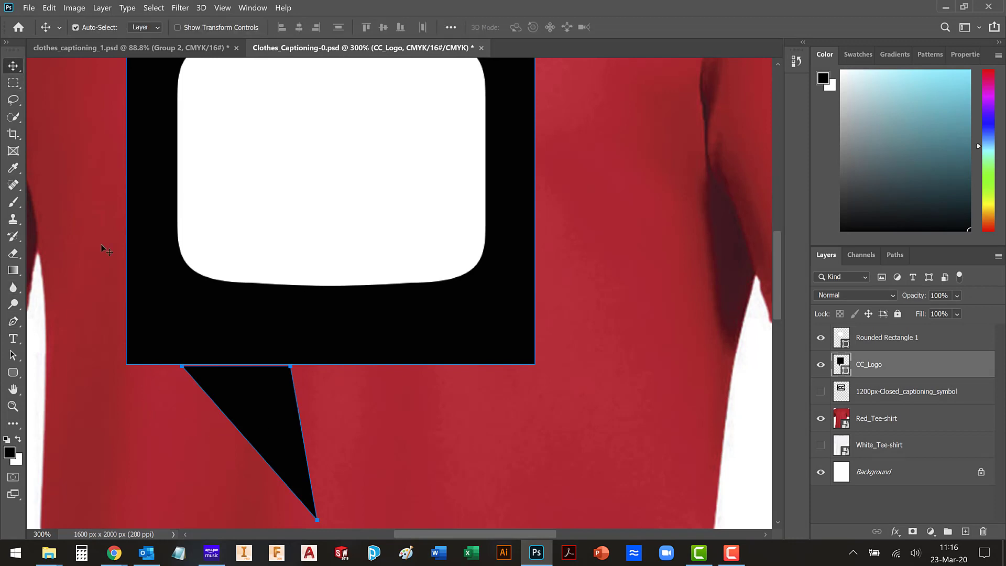
pyautogui.click(221, 395)
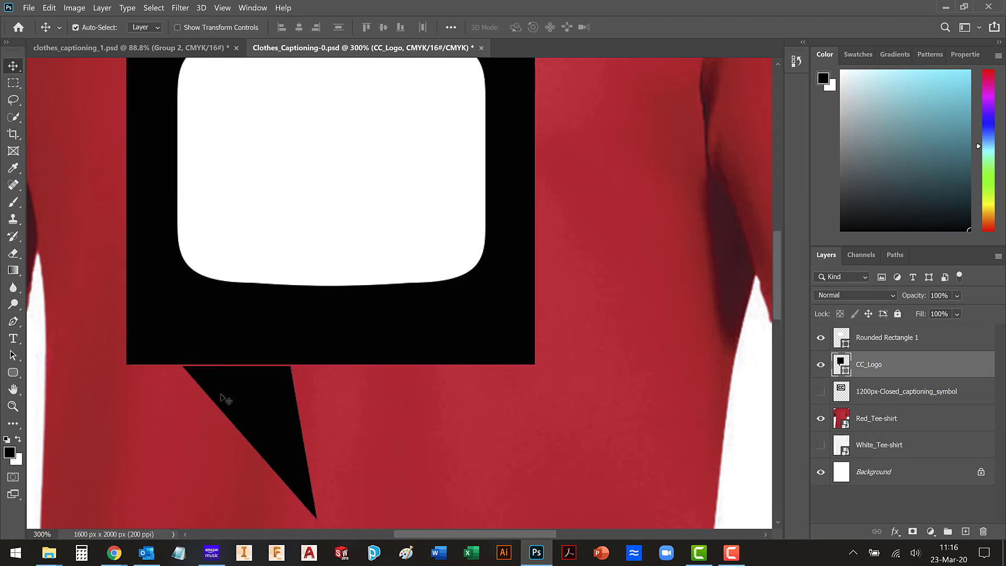
# Move the triangular tail slightly up and left so its upper edge meets the black square's lower edge.
pyautogui.click(14, 359)
pyautogui.click(47, 367)
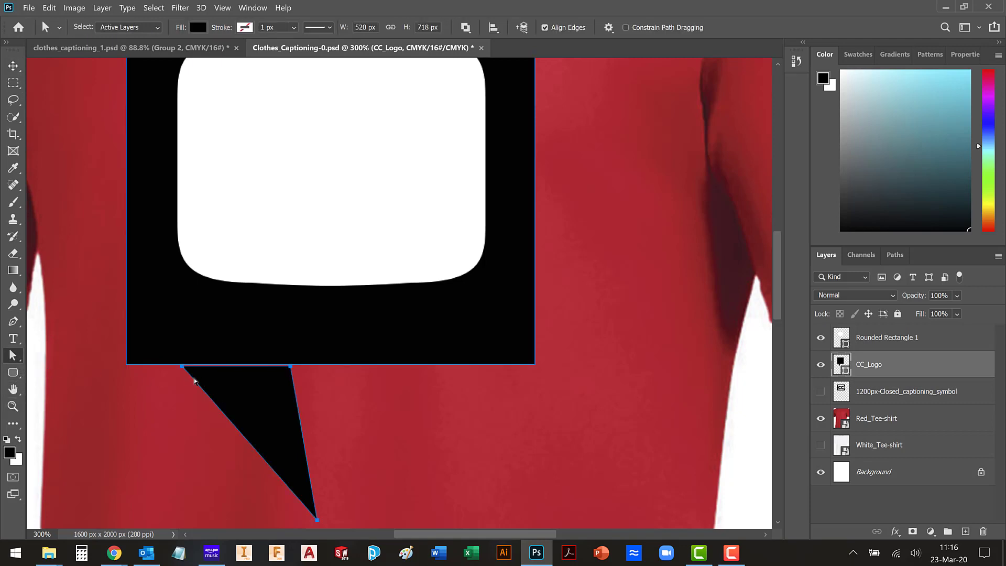
pyautogui.moveTo(181, 367); pyautogui.dragTo(176, 366)
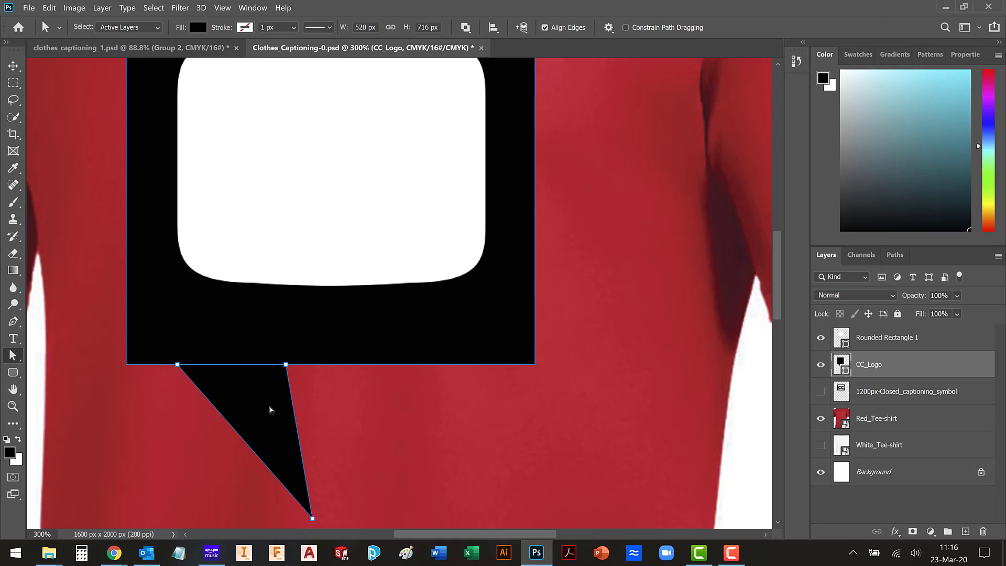
pyautogui.press('Escape')
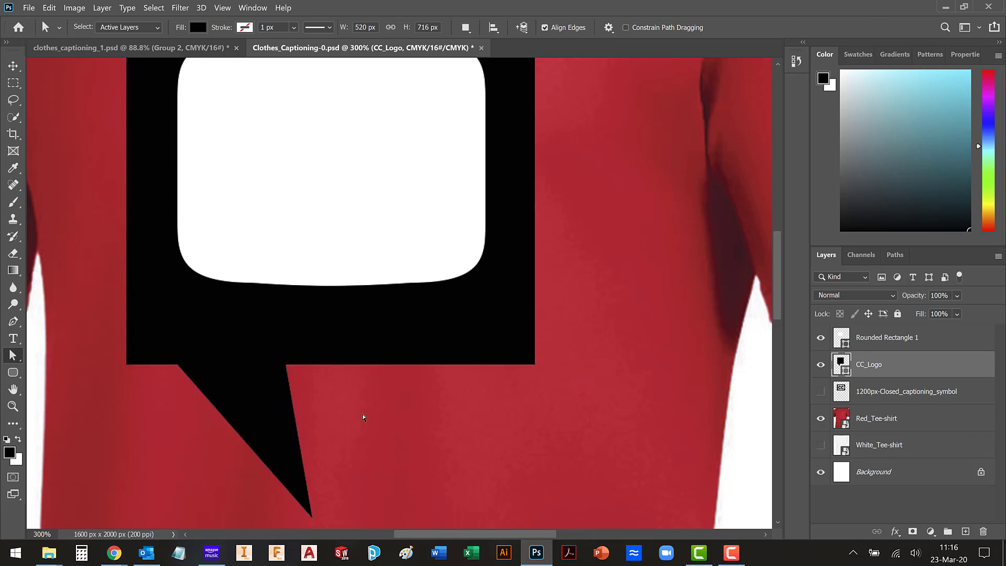
# Reshape the tail by moving its tip and its upper-right corner slightly to the right along the square's lower edge.
pyautogui.click(270, 394)
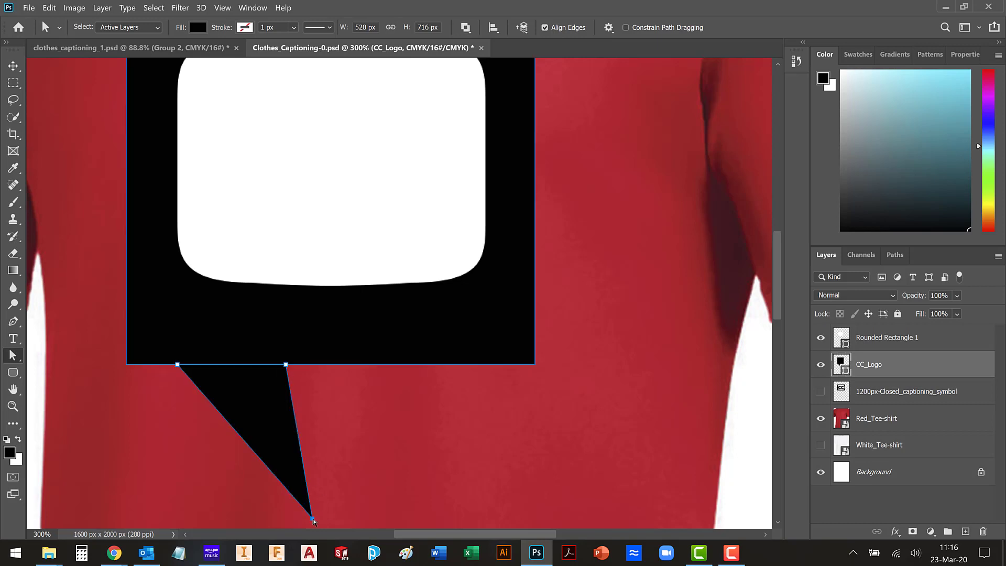
pyautogui.moveTo(313, 518); pyautogui.dragTo(325, 521)
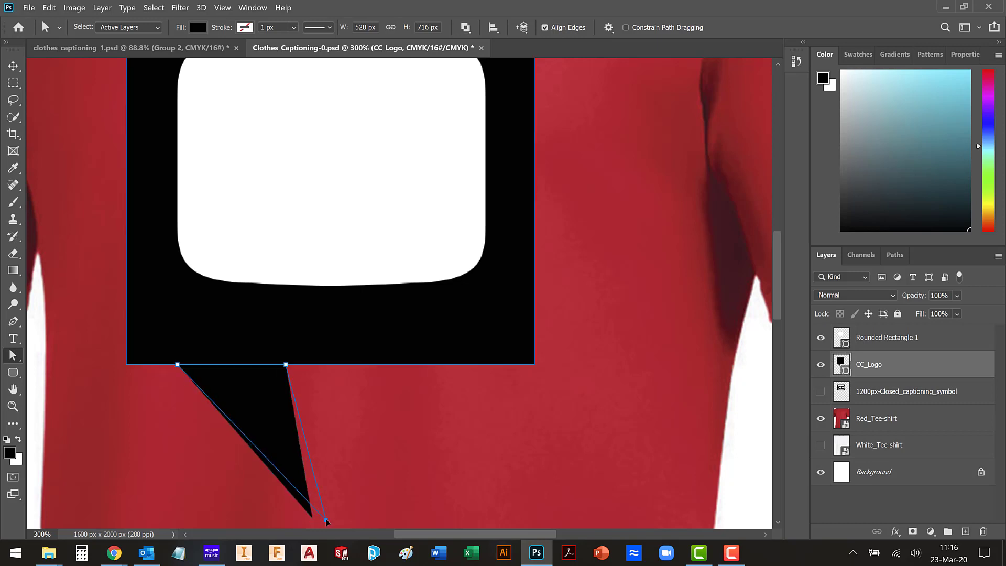
pyautogui.moveTo(325, 520)
pyautogui.mouseDown()
pyautogui.moveTo(334, 521)
pyautogui.moveTo(325, 520)
pyautogui.mouseUp()
pyautogui.moveTo(287, 365)
pyautogui.mouseDown()
pyautogui.moveTo(310, 367)
pyautogui.moveTo(296, 363)
pyautogui.mouseUp()
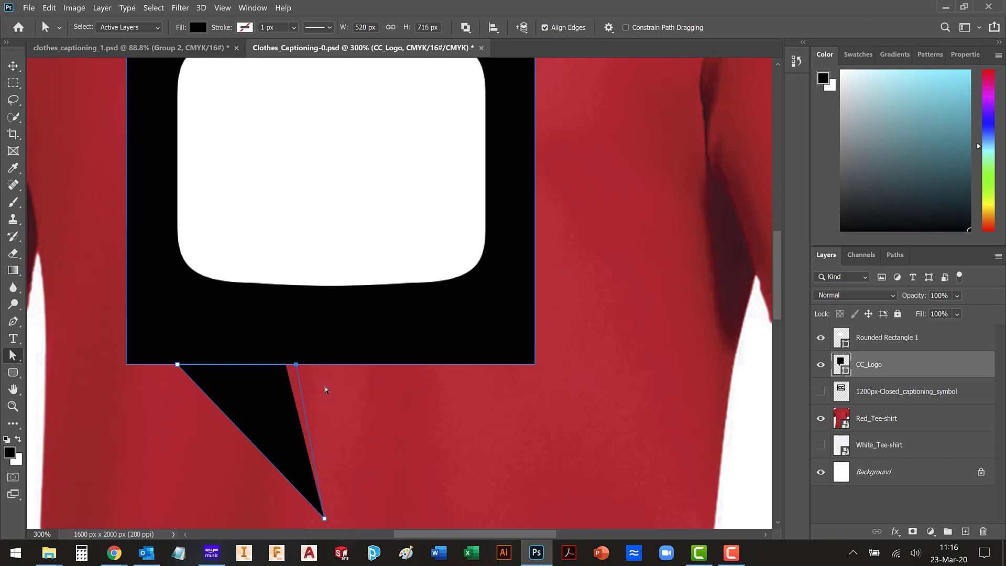
pyautogui.click(369, 411)
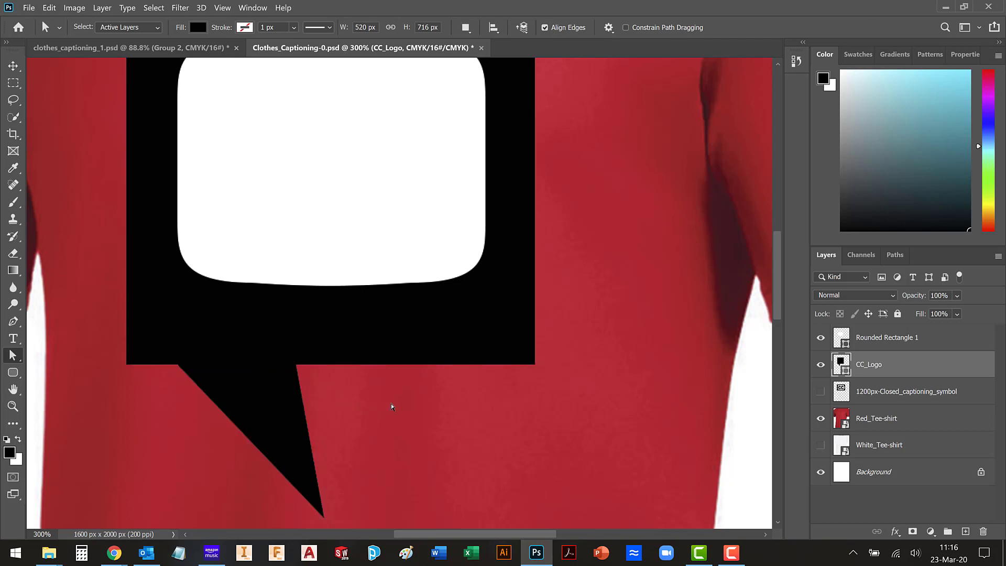
pyautogui.hotkey('ctrl', '0')
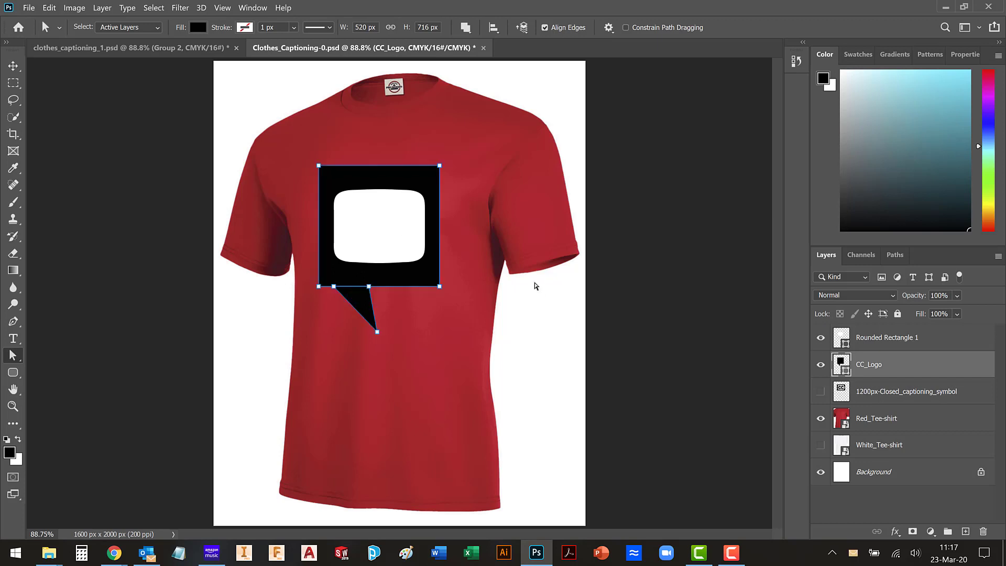
pyautogui.click(560, 287)
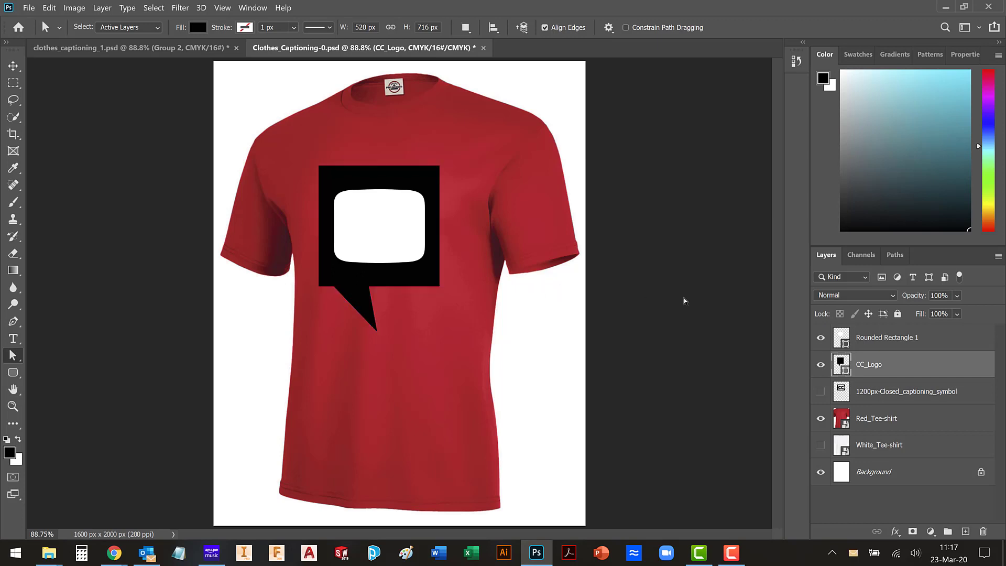
# Put the CC_Logo layer into a layer group and collapse the group.
pyautogui.click(367, 287)
pyautogui.click(382, 287)
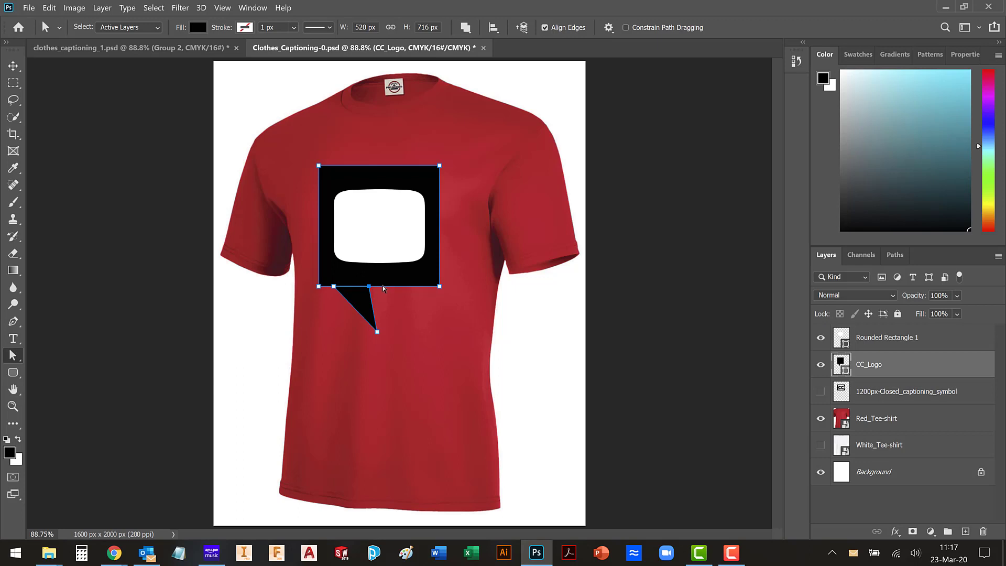
pyautogui.hotkey('ctrl', 'g')
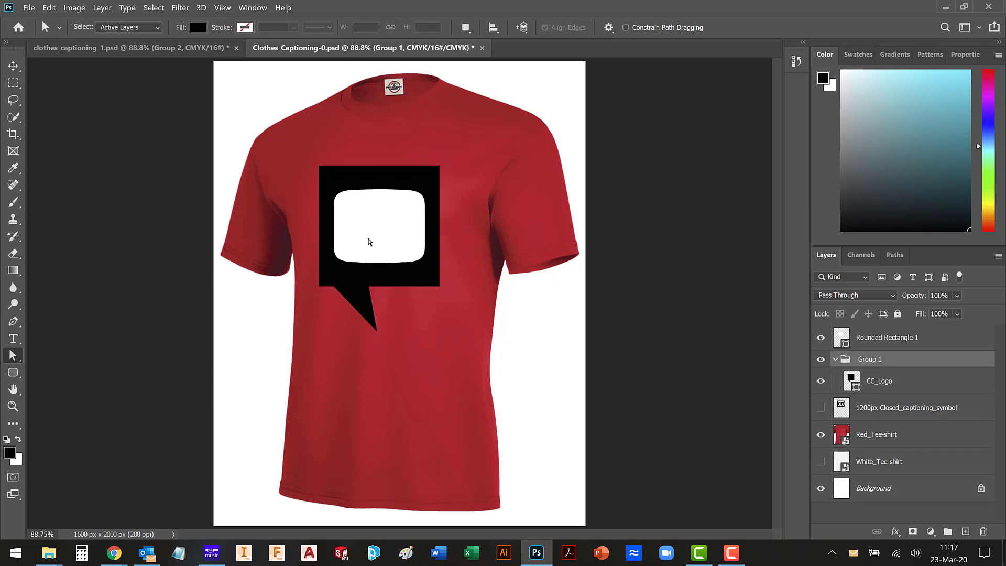
pyautogui.click(835, 359)
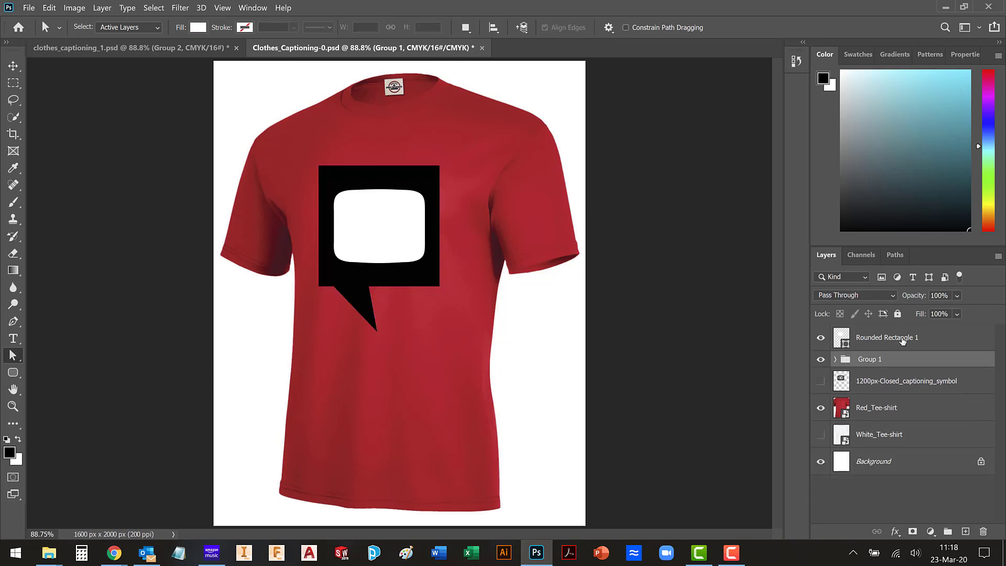
# Merge the Rounded Rectangle 1 layer with the CC_Logo group and shift the merged logo slightly right on the shirt.
pyautogui.click(915, 341)
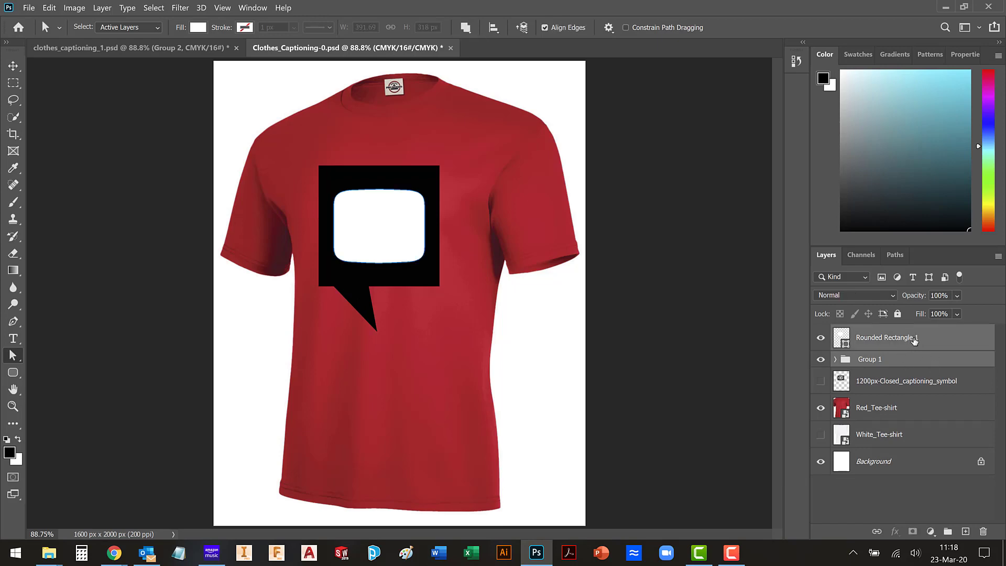
pyautogui.rightClick(914, 340)
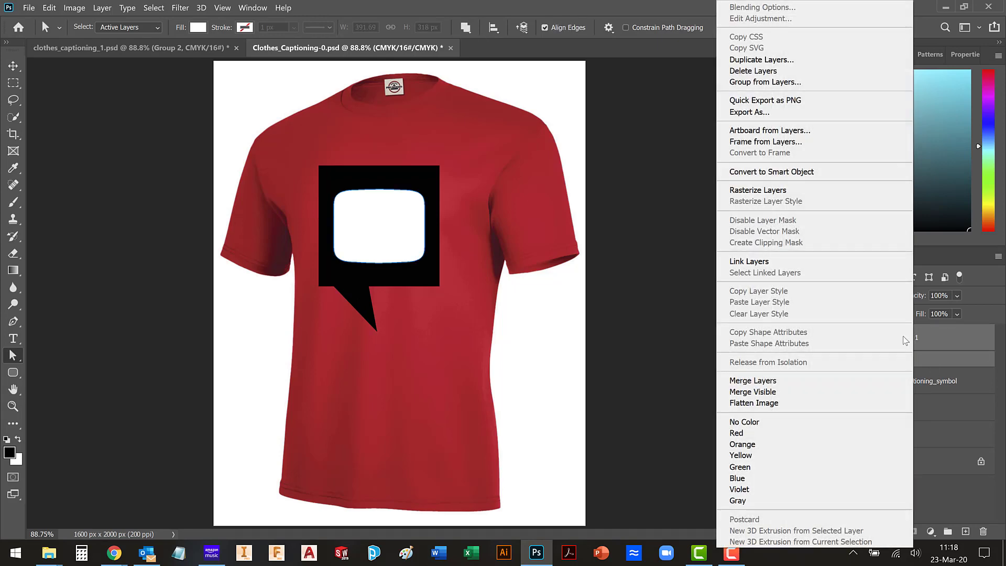
pyautogui.click(774, 380)
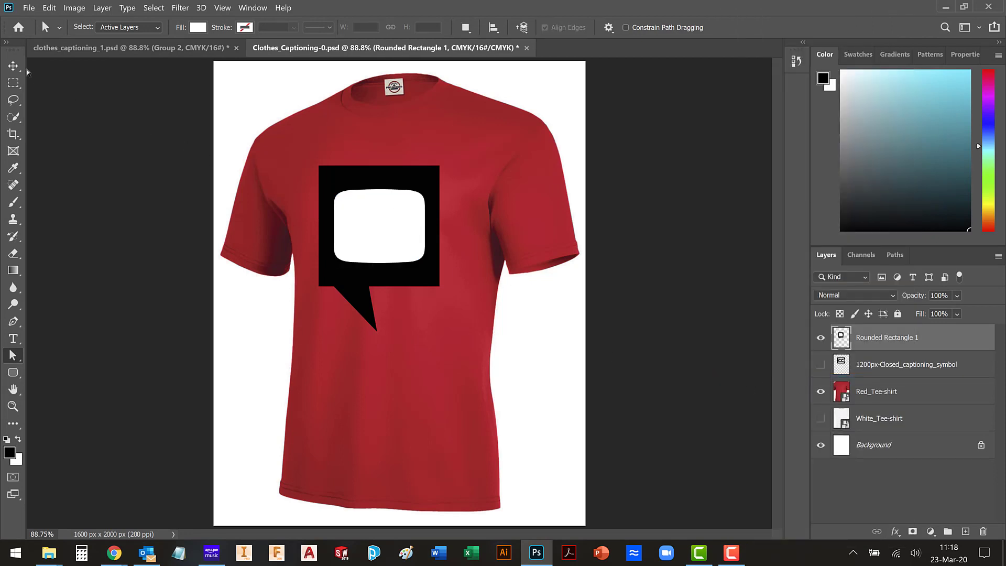
pyautogui.click(13, 66)
pyautogui.moveTo(336, 186); pyautogui.dragTo(343, 185)
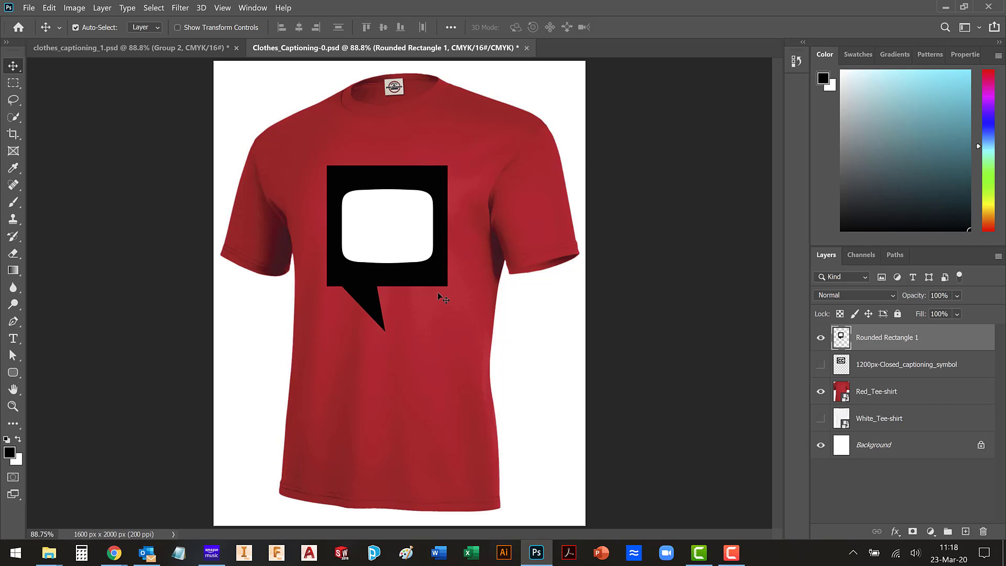
# Soften the outer edges of the black square with the Blur tool at 50% strength, starting from its upper-left corner.
pyautogui.click(13, 288)
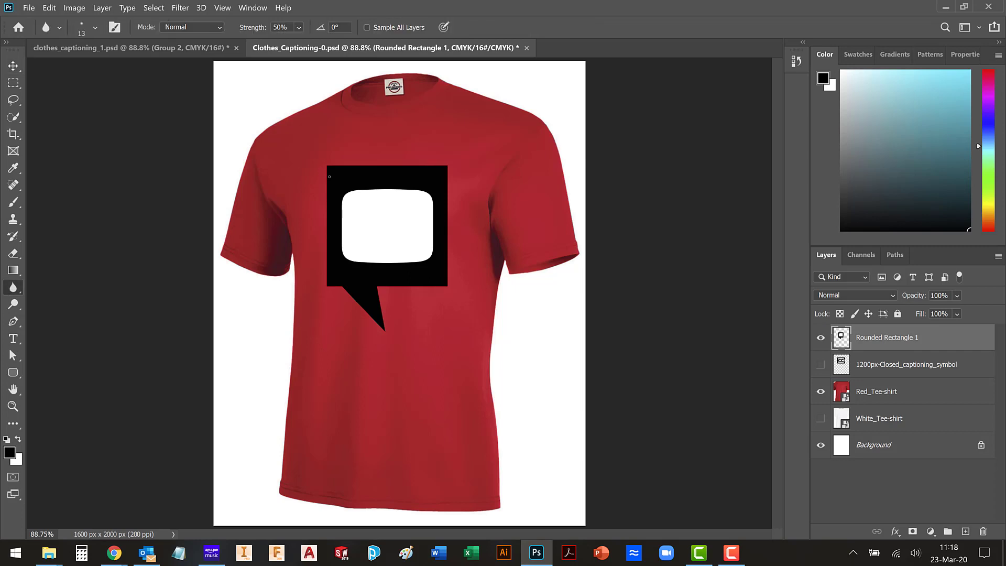
pyautogui.scroll(6, 328, 176)
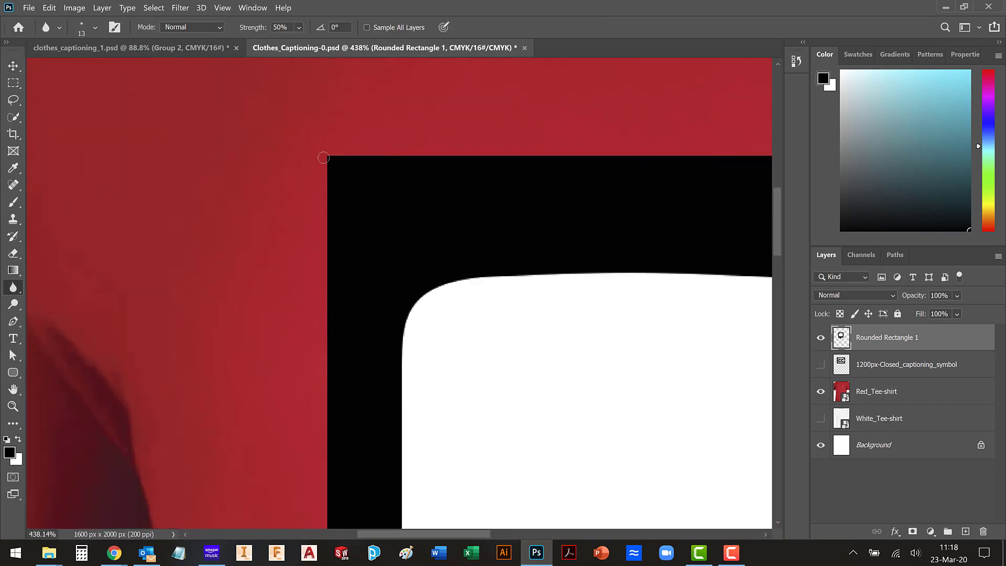
pyautogui.moveTo(323, 158)
pyautogui.mouseDown()
pyautogui.moveTo(328, 239)
pyautogui.moveTo(325, 157)
pyautogui.moveTo(362, 154)
pyautogui.moveTo(325, 156)
pyautogui.moveTo(397, 156)
pyautogui.mouseUp()
pyautogui.scroll(-2, 337, 262)
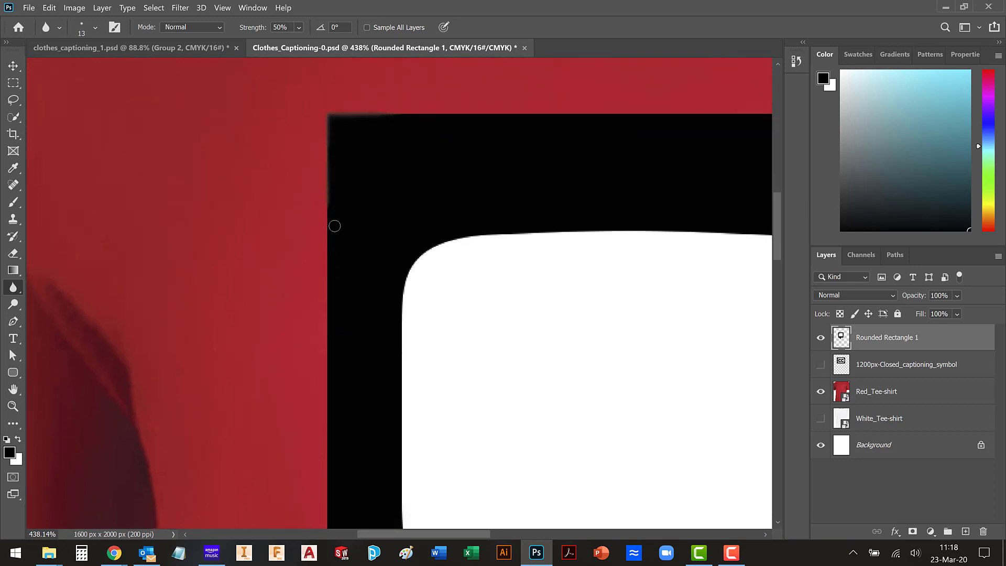
pyautogui.scroll(-2, 334, 226)
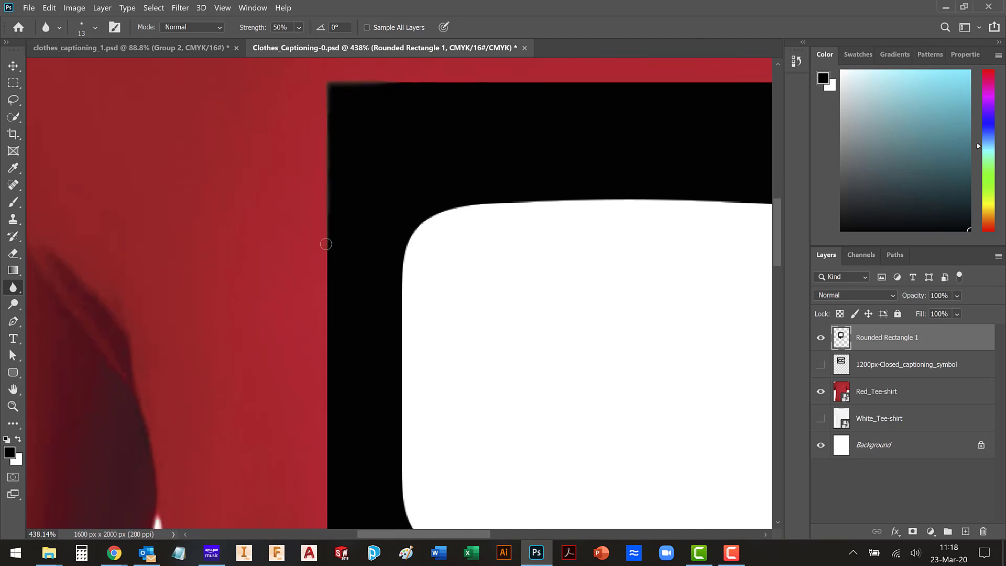
pyautogui.moveTo(325, 244)
pyautogui.mouseDown()
pyautogui.moveTo(330, 272)
pyautogui.moveTo(329, 233)
pyautogui.moveTo(328, 285)
pyautogui.mouseUp()
pyautogui.scroll(-5, 328, 285)
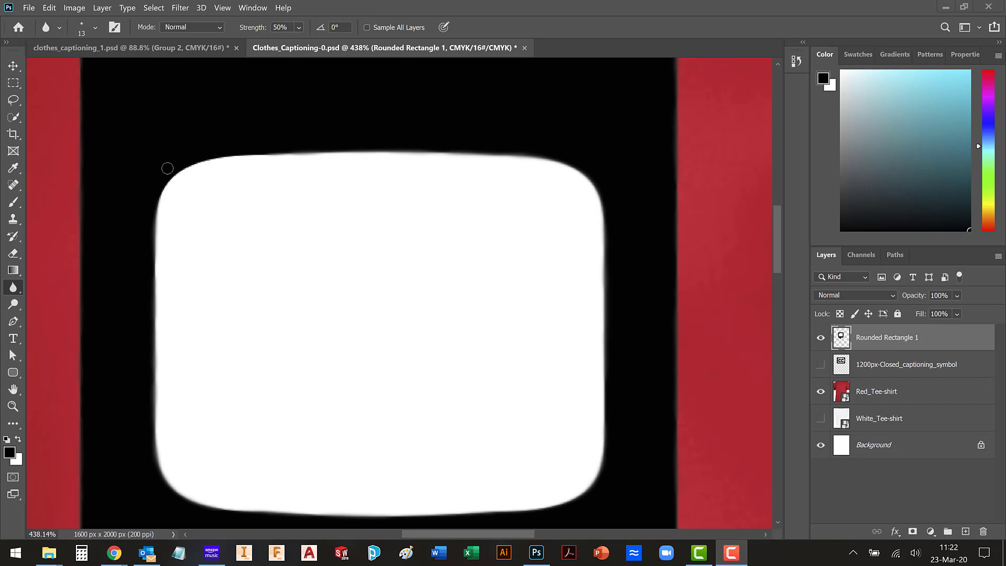
# Blur the upper-left rounded corner of the white screen shape along its top and left edges.
pyautogui.scroll(3, 166, 168)
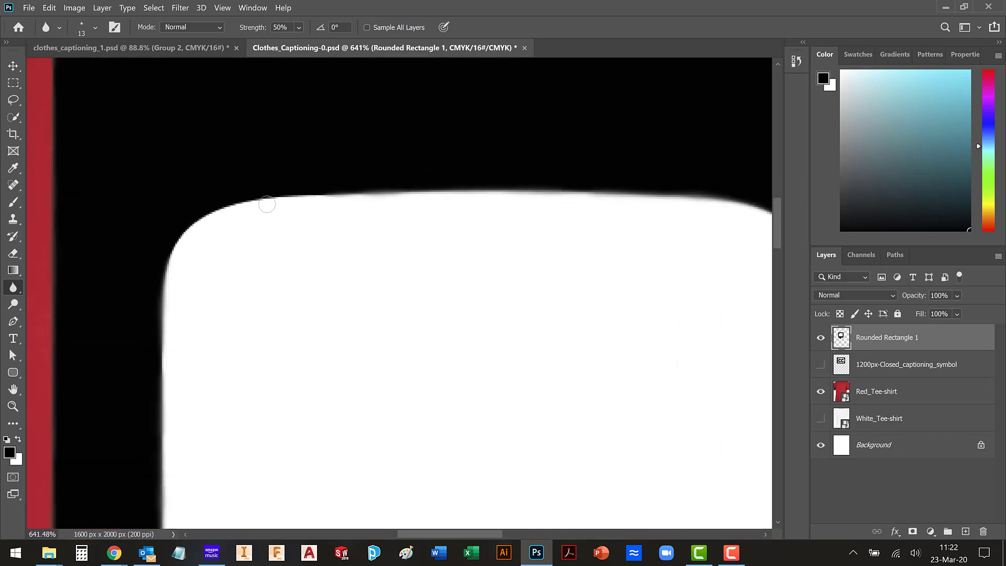
pyautogui.scroll(-1, 225, 211)
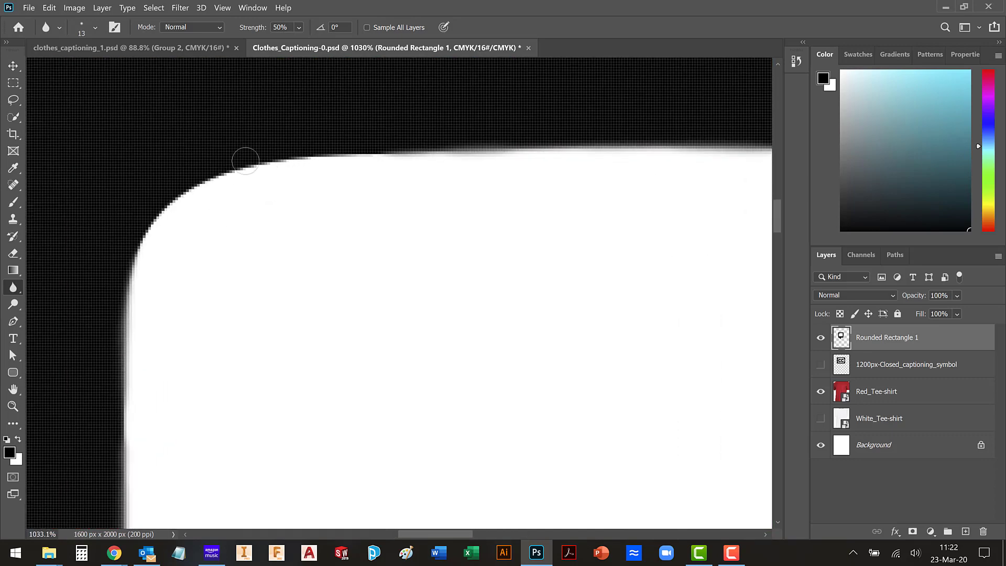
pyautogui.scroll(-3, 304, 160)
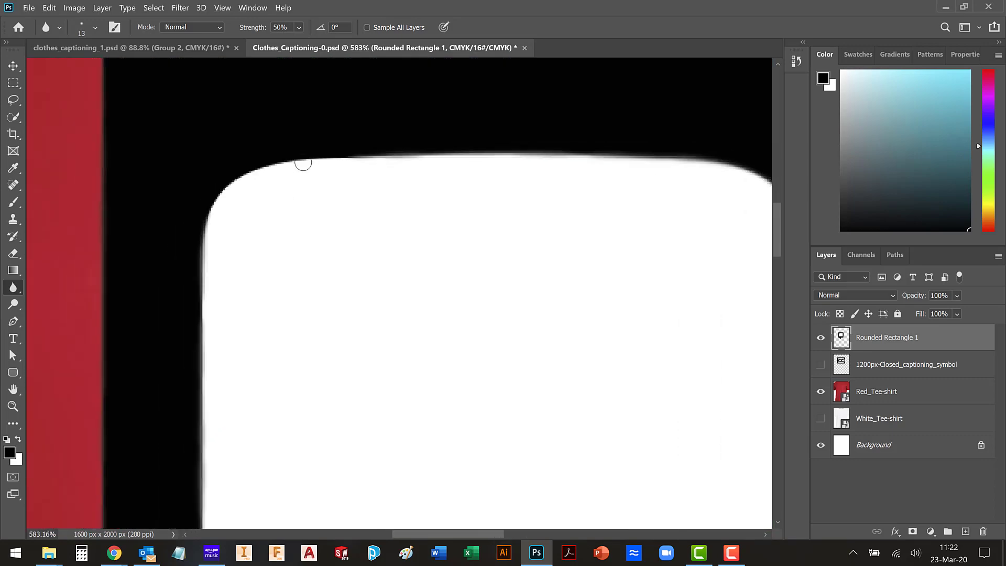
pyautogui.scroll(-1, 314, 163)
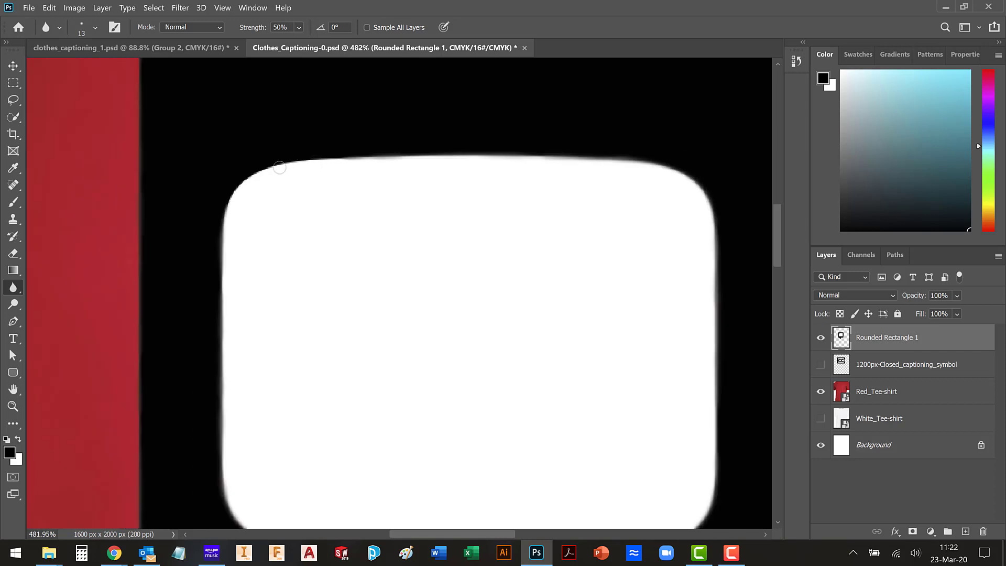
pyautogui.moveTo(255, 169); pyautogui.dragTo(350, 158)
pyautogui.moveTo(256, 170); pyautogui.dragTo(220, 229)
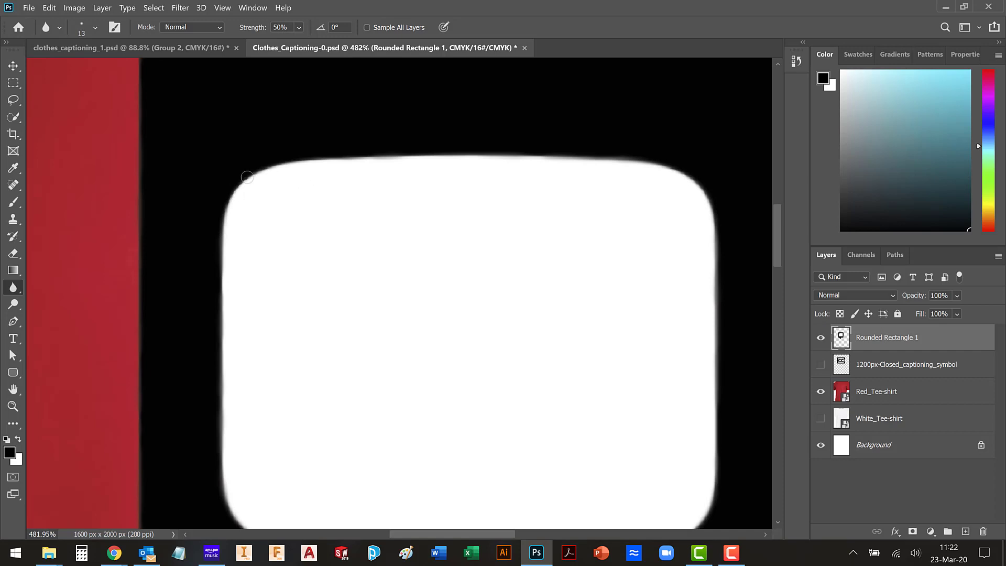
# Blur the curve of the white shape's upper-left corner more heavily at pixel level and save the document.
pyautogui.scroll(10, 246, 176)
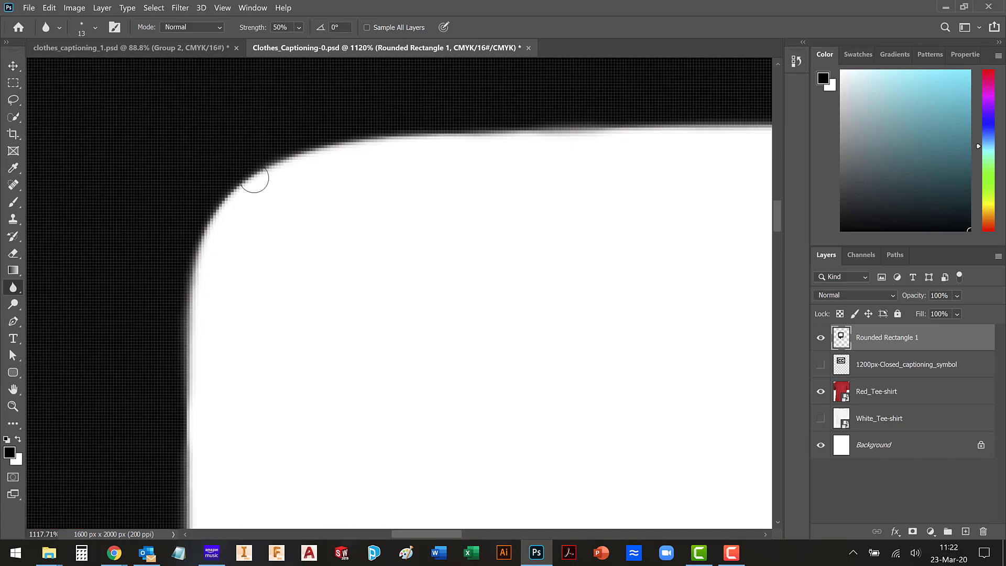
pyautogui.scroll(2, 254, 180)
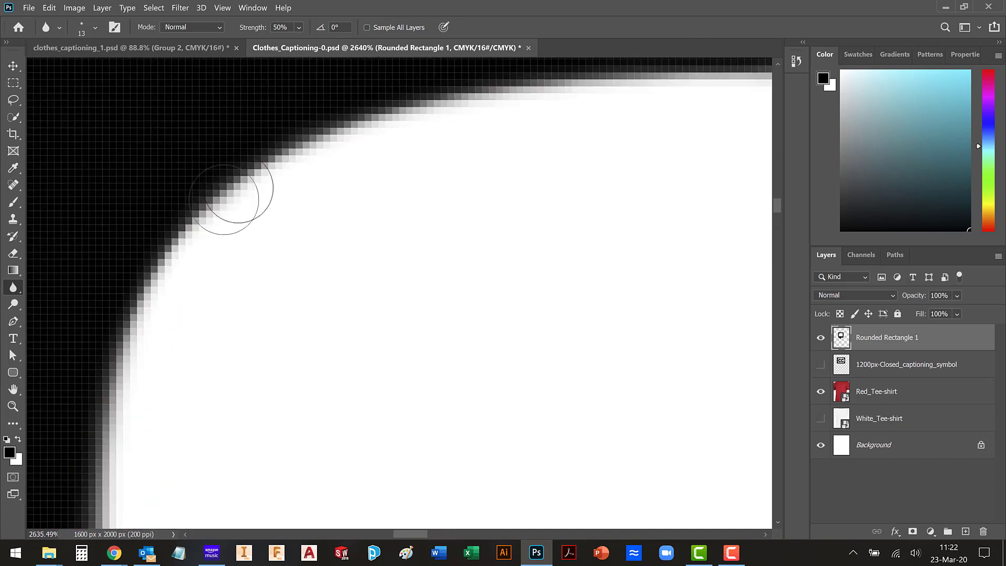
pyautogui.moveTo(234, 190)
pyautogui.mouseDown()
pyautogui.moveTo(197, 239)
pyautogui.moveTo(178, 221)
pyautogui.moveTo(297, 204)
pyautogui.moveTo(271, 266)
pyautogui.moveTo(241, 218)
pyautogui.moveTo(256, 214)
pyautogui.moveTo(211, 179)
pyautogui.moveTo(205, 189)
pyautogui.moveTo(269, 199)
pyautogui.mouseUp()
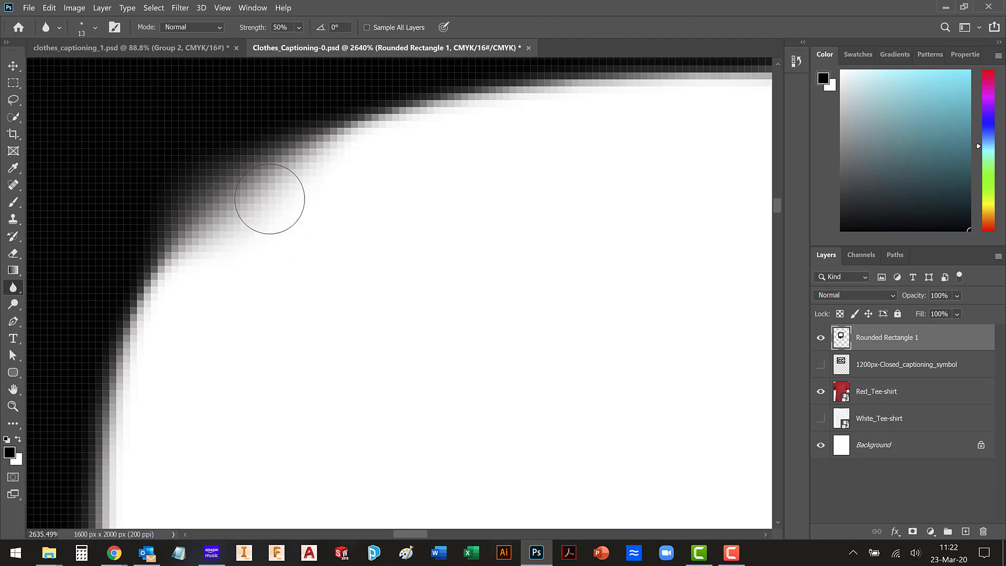
pyautogui.scroll(-3, 269, 199)
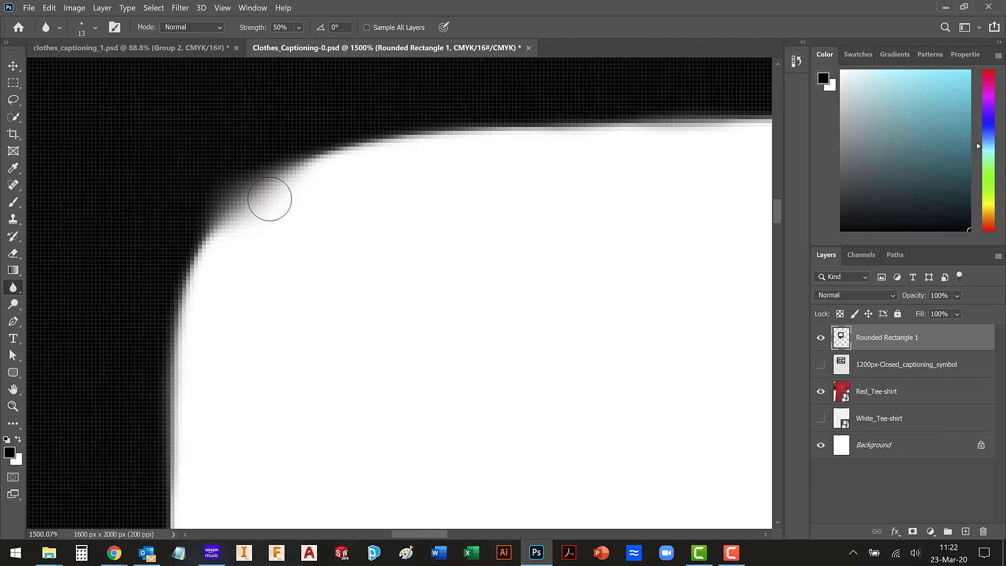
pyautogui.scroll(-6, 269, 199)
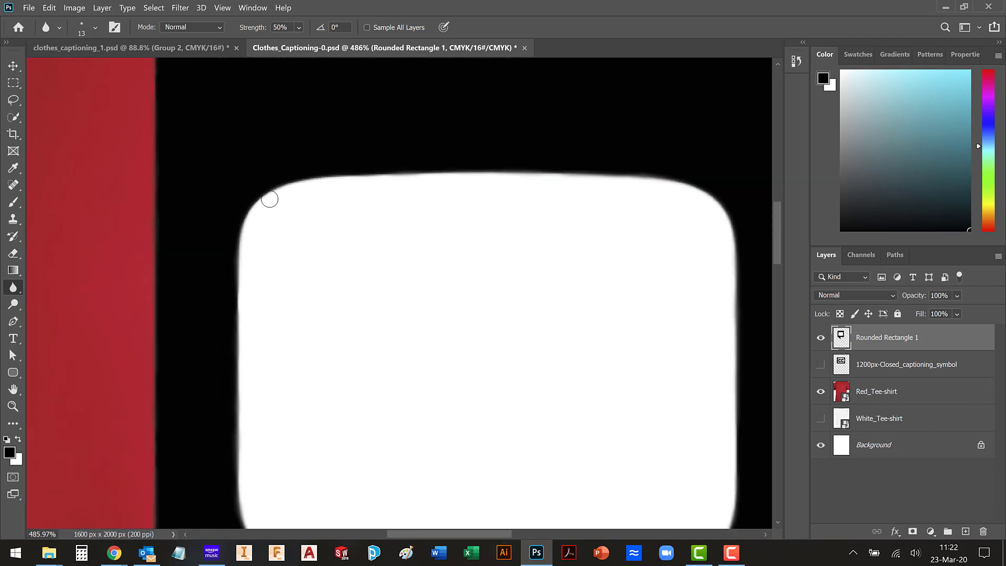
pyautogui.scroll(-4, 269, 199)
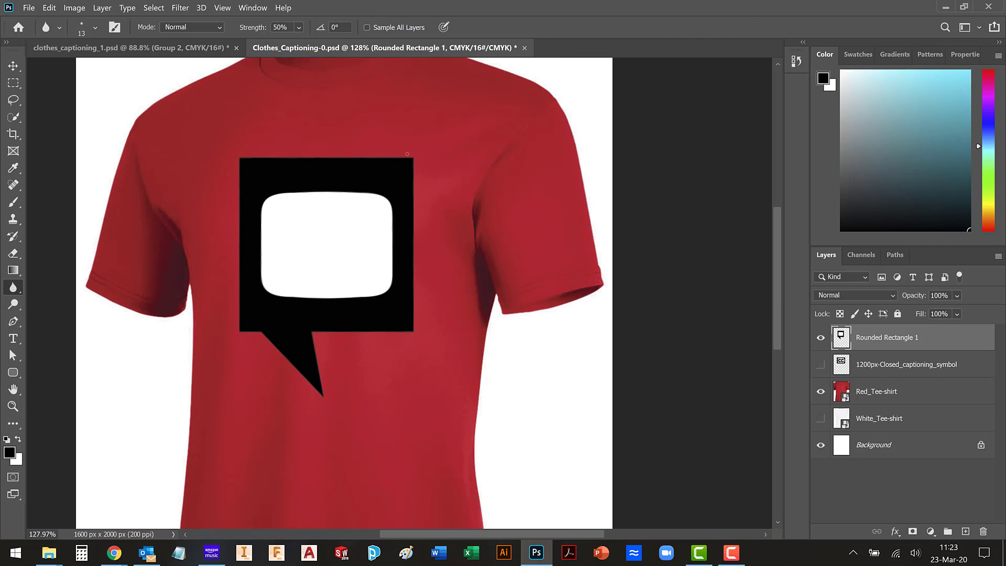
pyautogui.hotkey('ctrl', 's')
# Add 1% uniform, monochromatic noise to the Rounded Rectangle 1 layer.
pyautogui.click(178, 8)
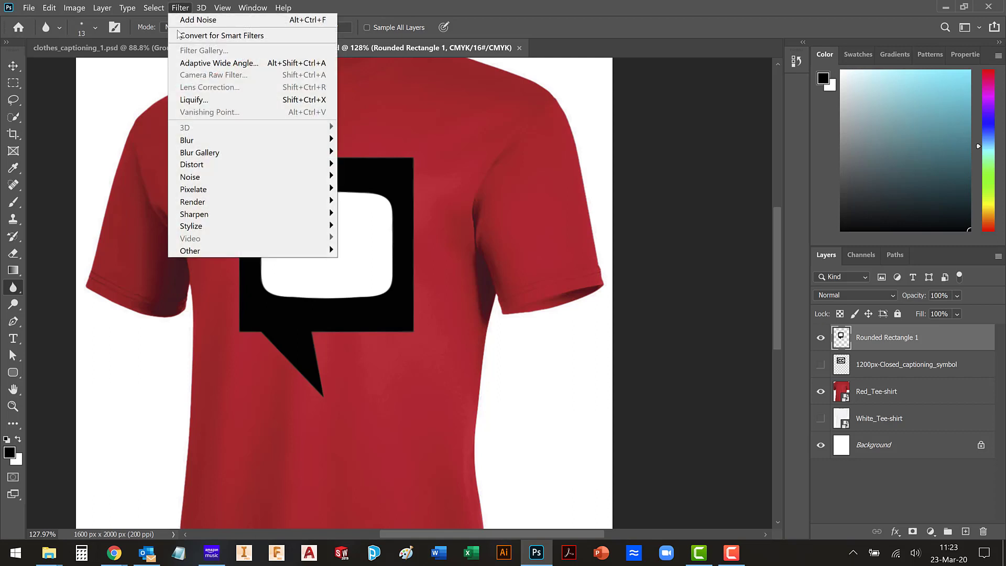
pyautogui.moveTo(204, 146)
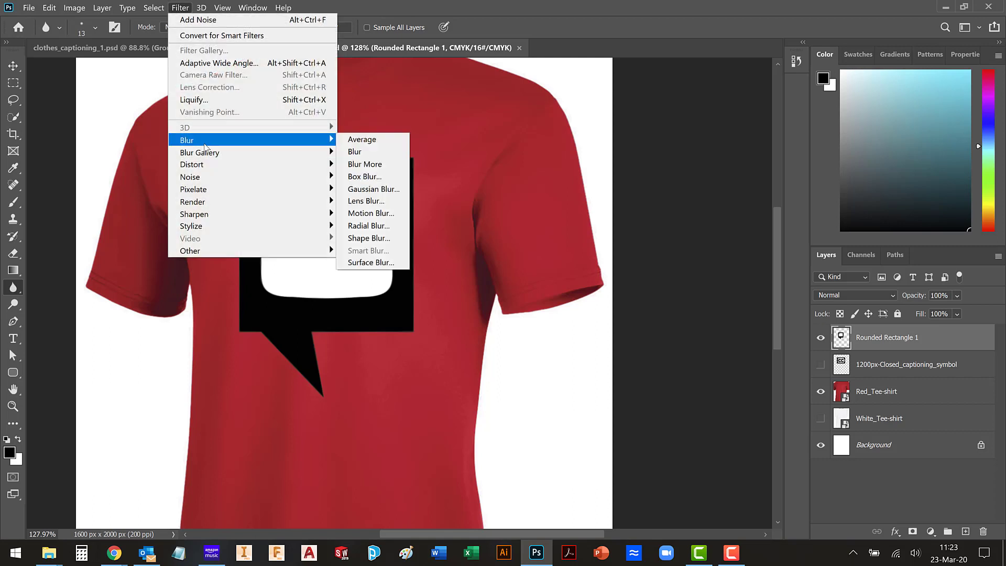
pyautogui.moveTo(213, 178)
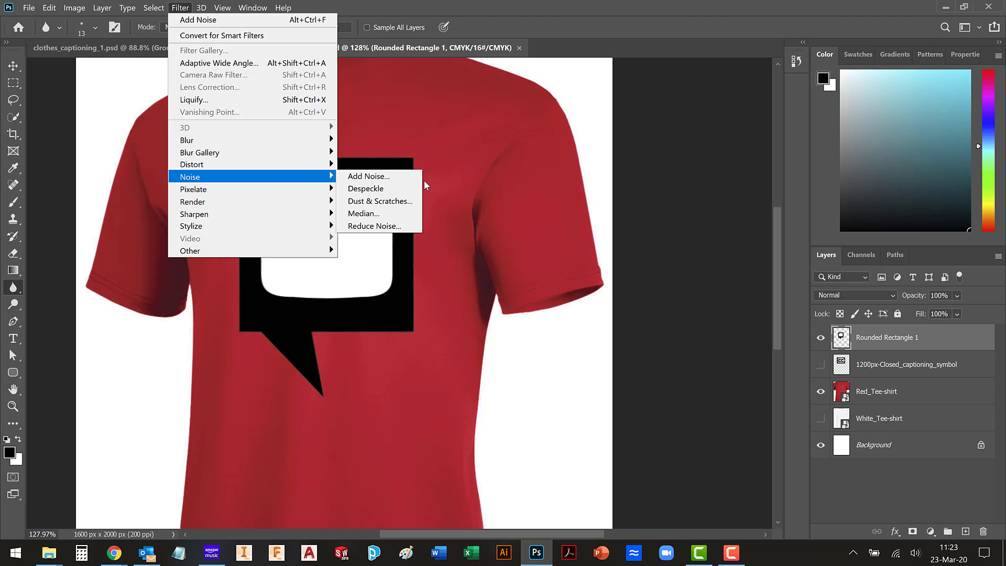
pyautogui.click(401, 176)
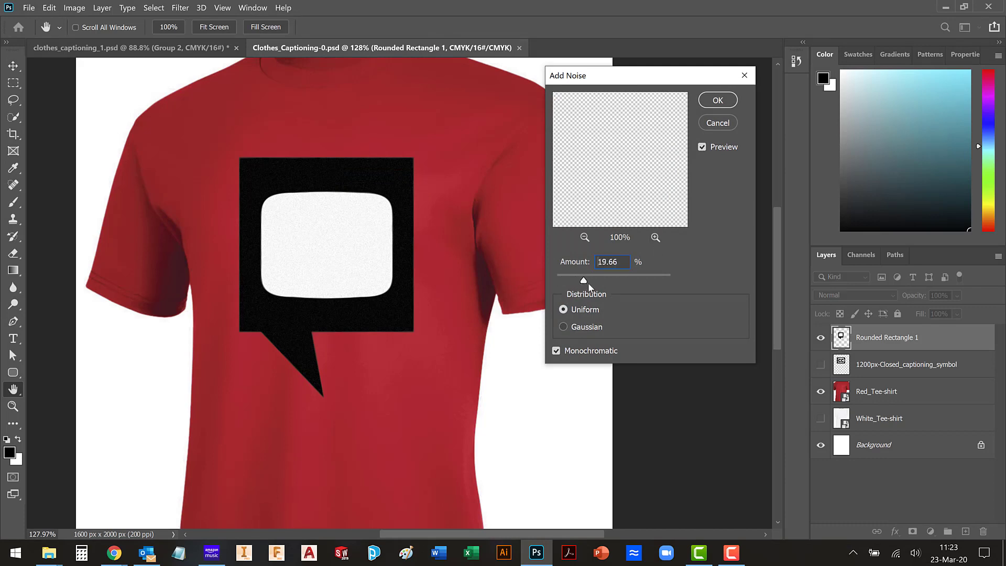
pyautogui.moveTo(588, 283); pyautogui.dragTo(560, 279)
pyautogui.write('1')
pyautogui.click(562, 327)
pyautogui.click(564, 309)
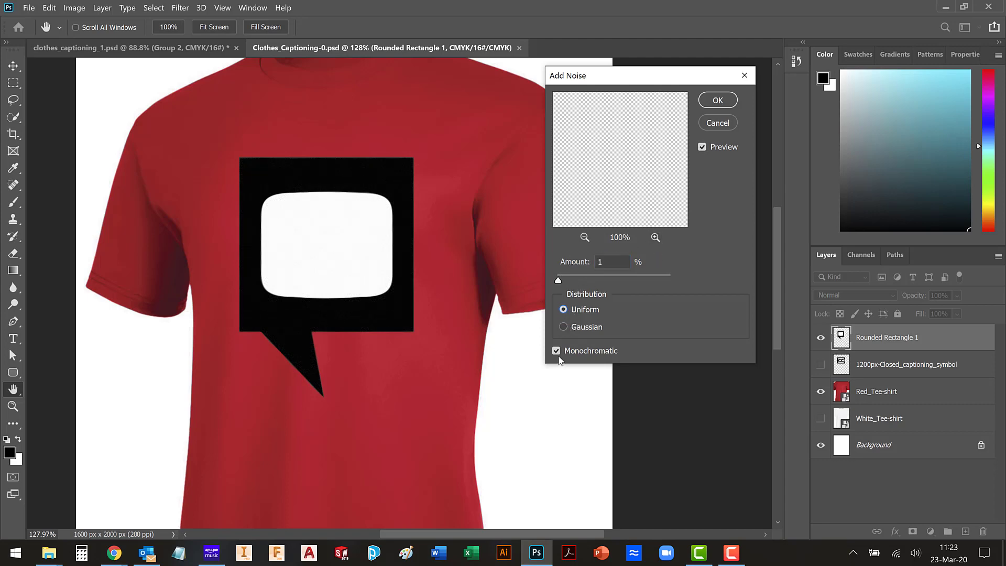
pyautogui.click(717, 100)
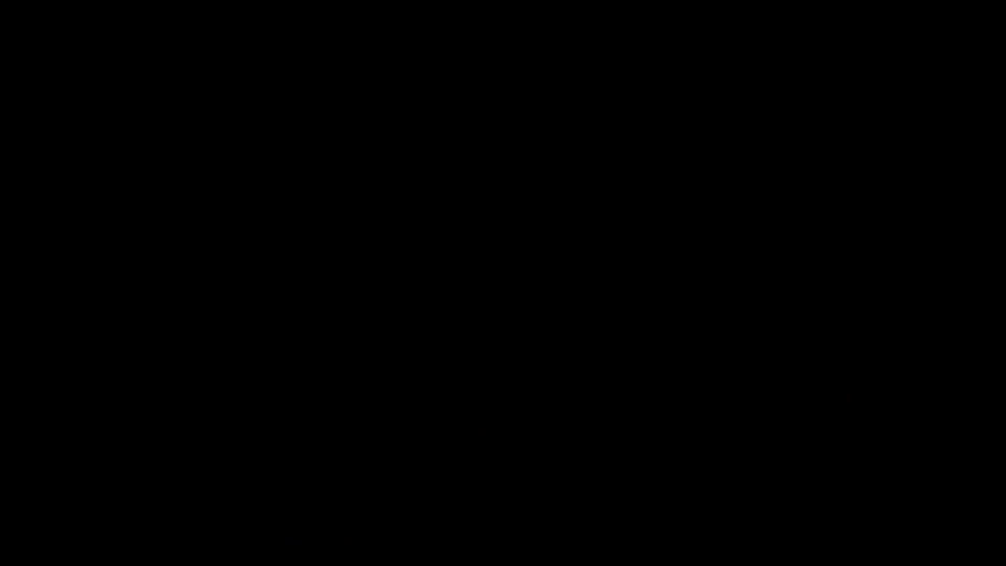
# Select the whole speech-bubble logo, including its tail, with a rectangular marquee.
pyautogui.hotkey('ctrl', '0')
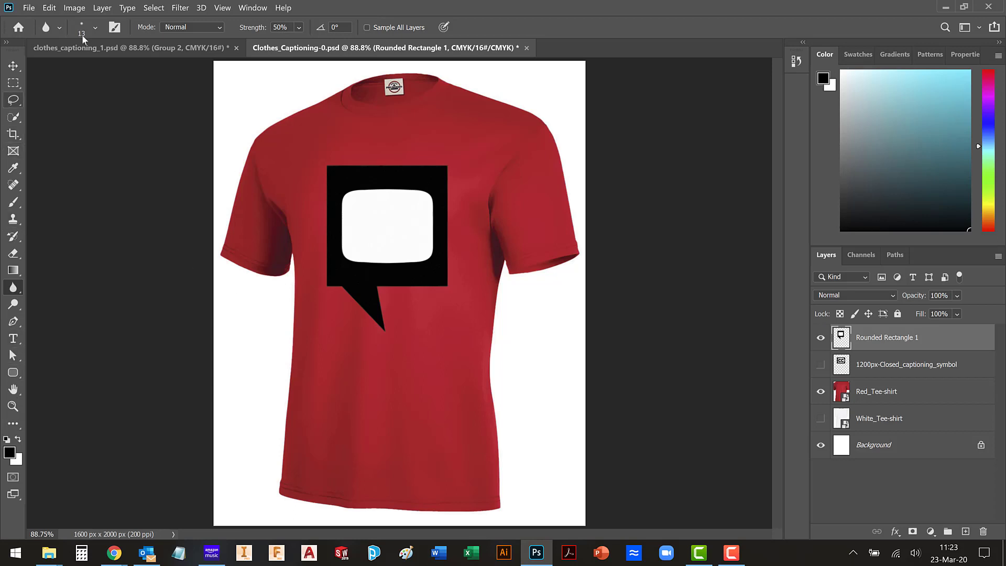
pyautogui.hotkey('ctrl', 'Tab')
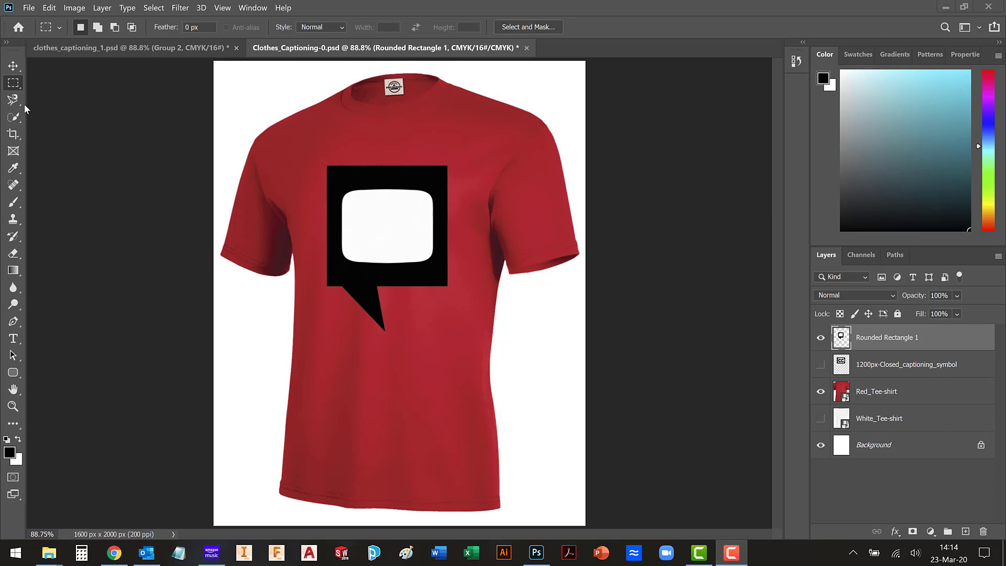
pyautogui.click(14, 87)
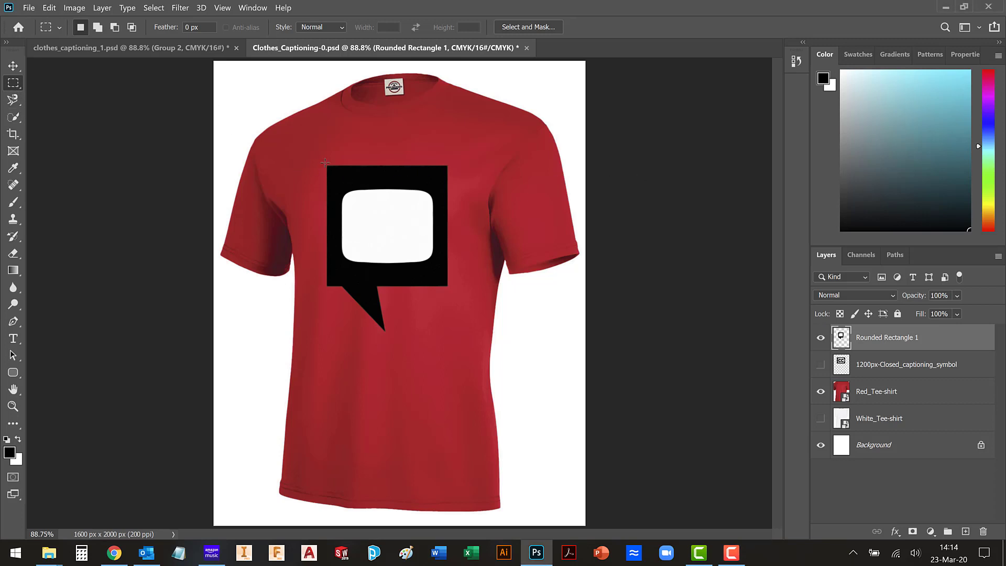
pyautogui.moveTo(322, 162); pyautogui.dragTo(455, 333)
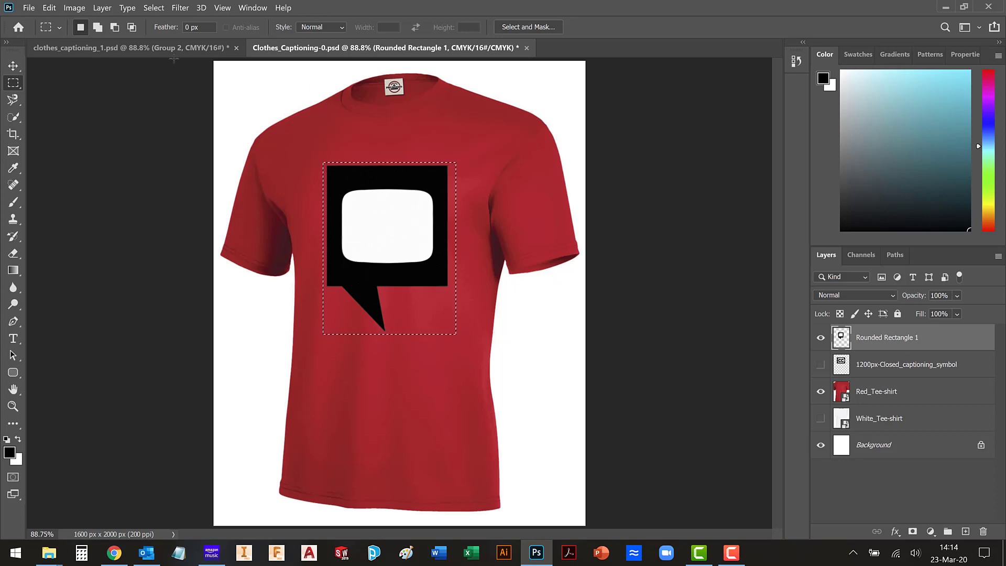
# Distort the logo by raising its upper-right corner, lowering its lower-right corner and slightly lowering its upper-left corner, and deselect it.
pyautogui.click(49, 8)
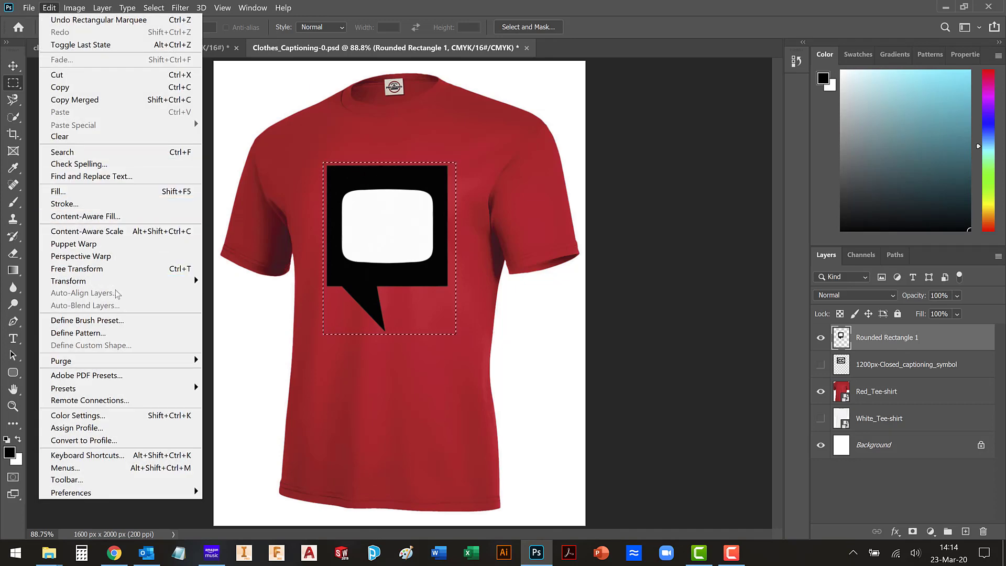
pyautogui.moveTo(120, 286)
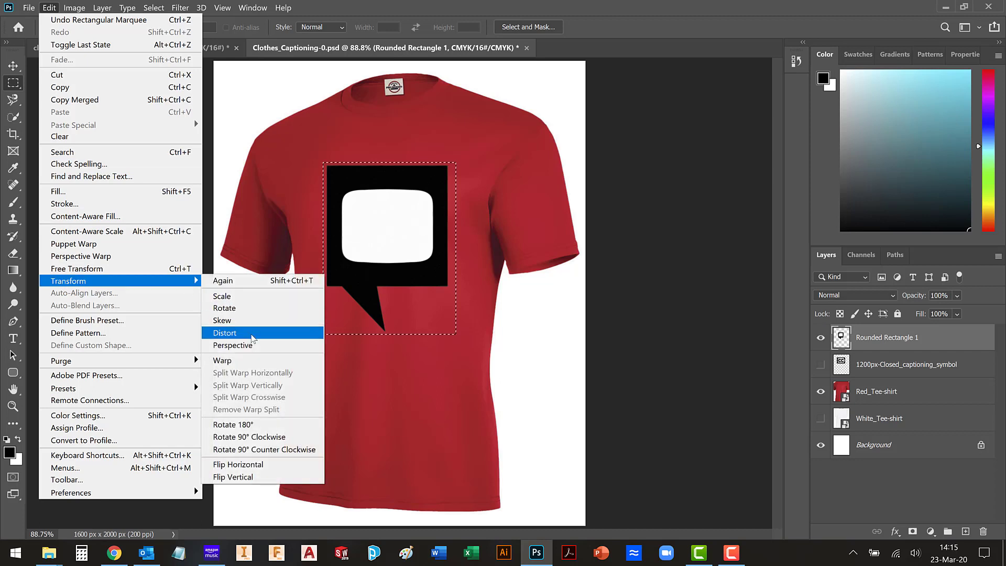
pyautogui.click(252, 335)
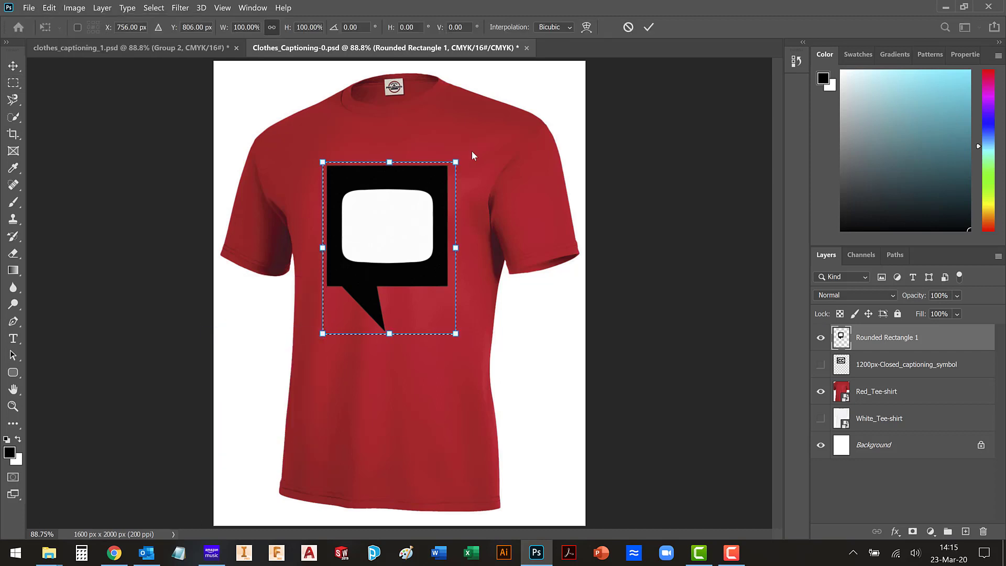
pyautogui.moveTo(455, 161); pyautogui.dragTo(457, 155)
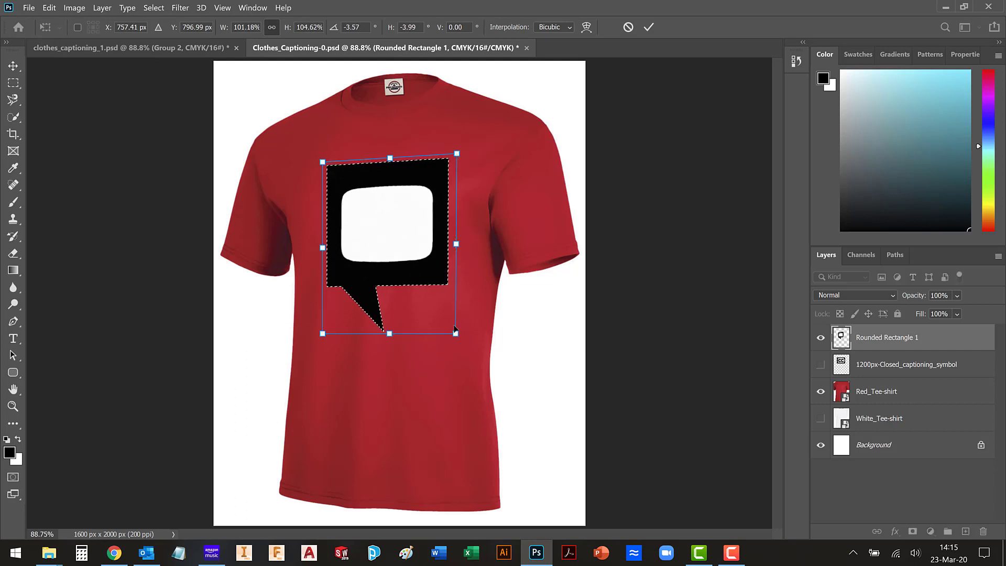
pyautogui.moveTo(456, 334); pyautogui.dragTo(455, 345)
pyautogui.moveTo(456, 154); pyautogui.dragTo(456, 150)
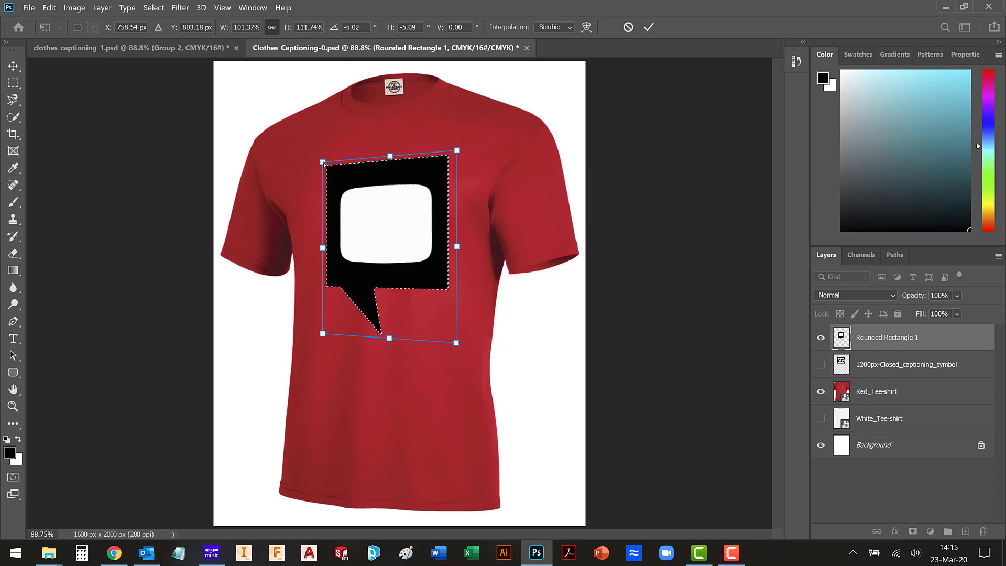
pyautogui.moveTo(324, 164); pyautogui.dragTo(324, 165)
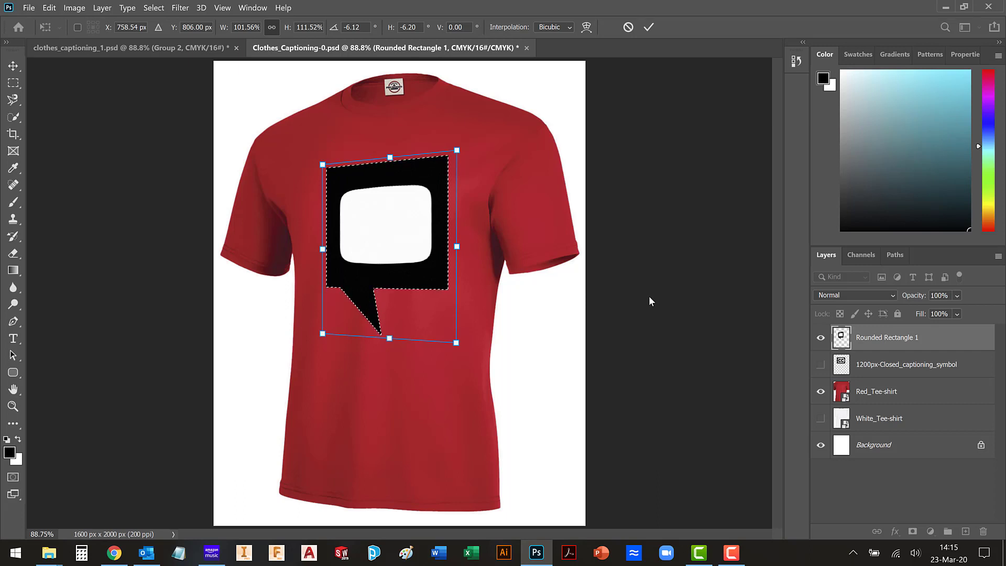
pyautogui.press('Return')
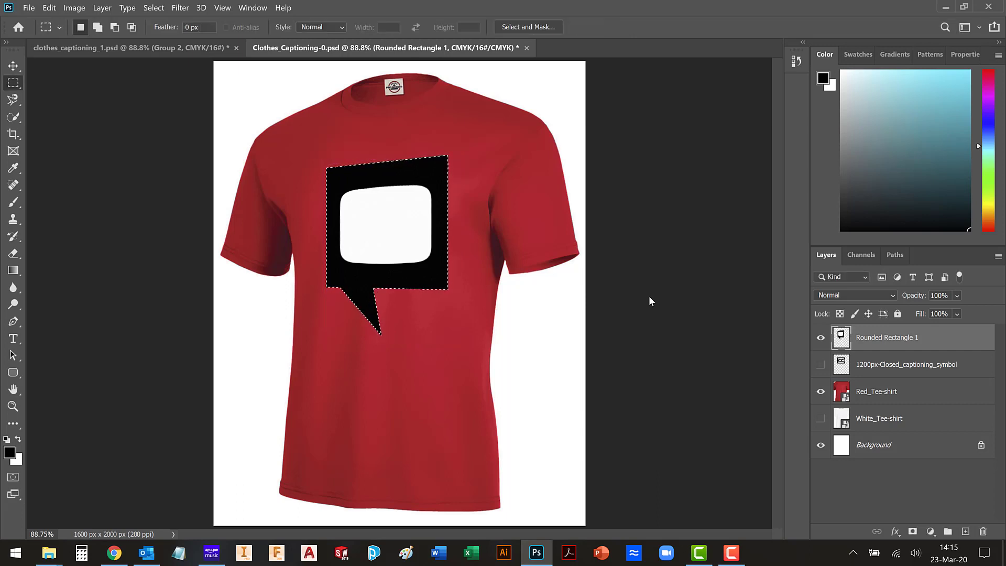
pyautogui.hotkey('ctrl', 'd')
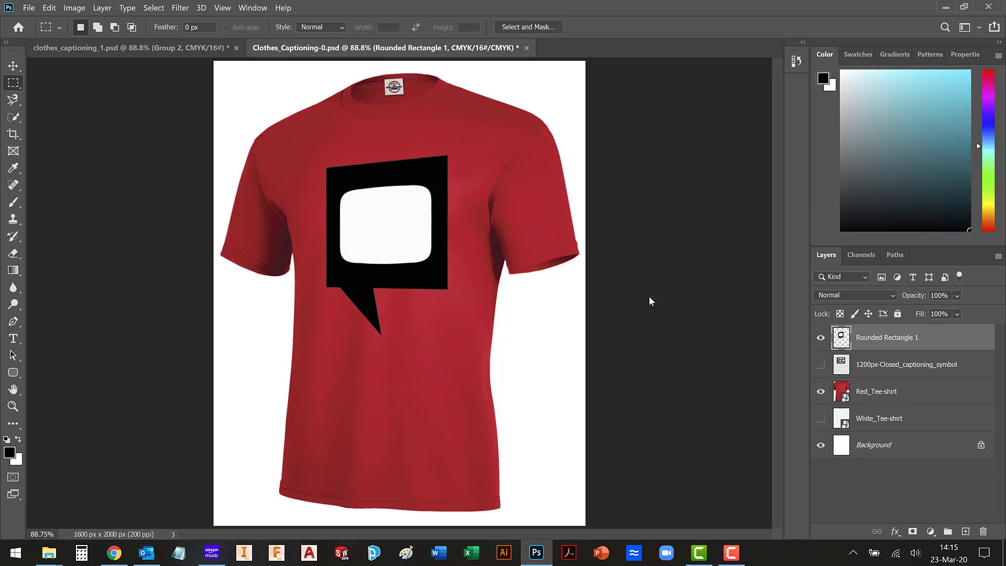